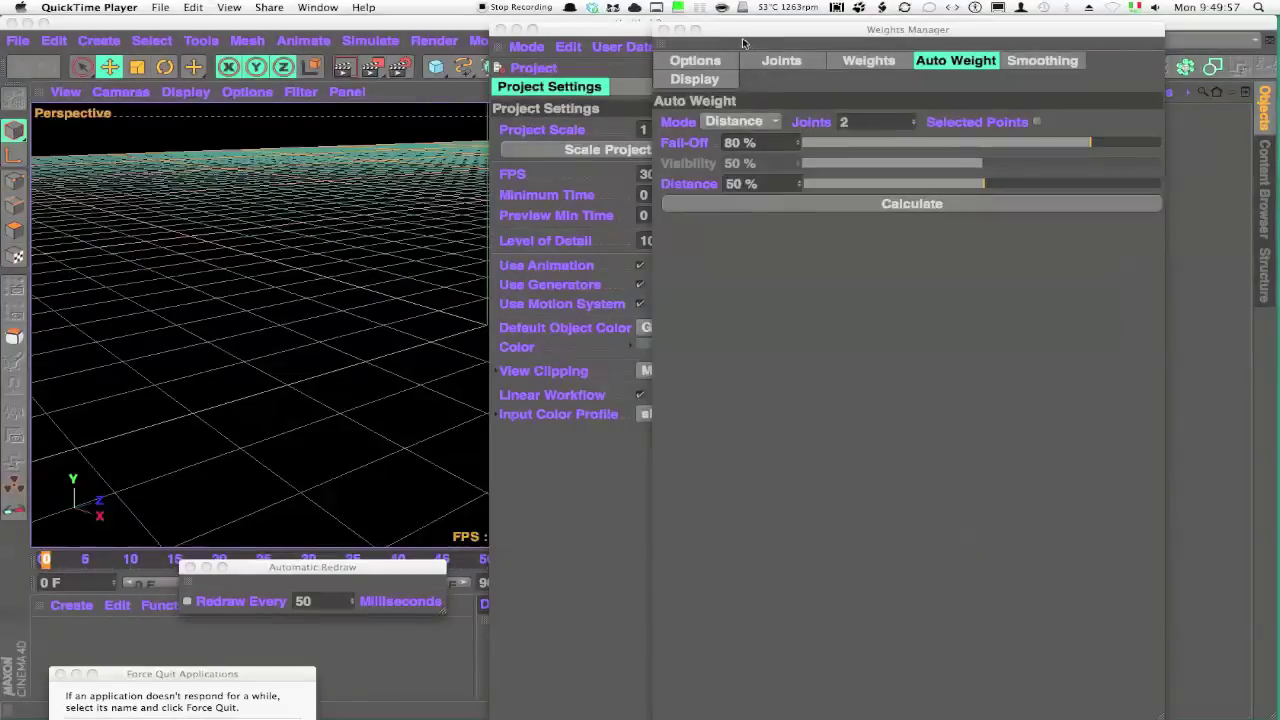
Step: Switch the interface to the Startup (User) layout
drag(743, 43, 778, 341)
click(1086, 40)
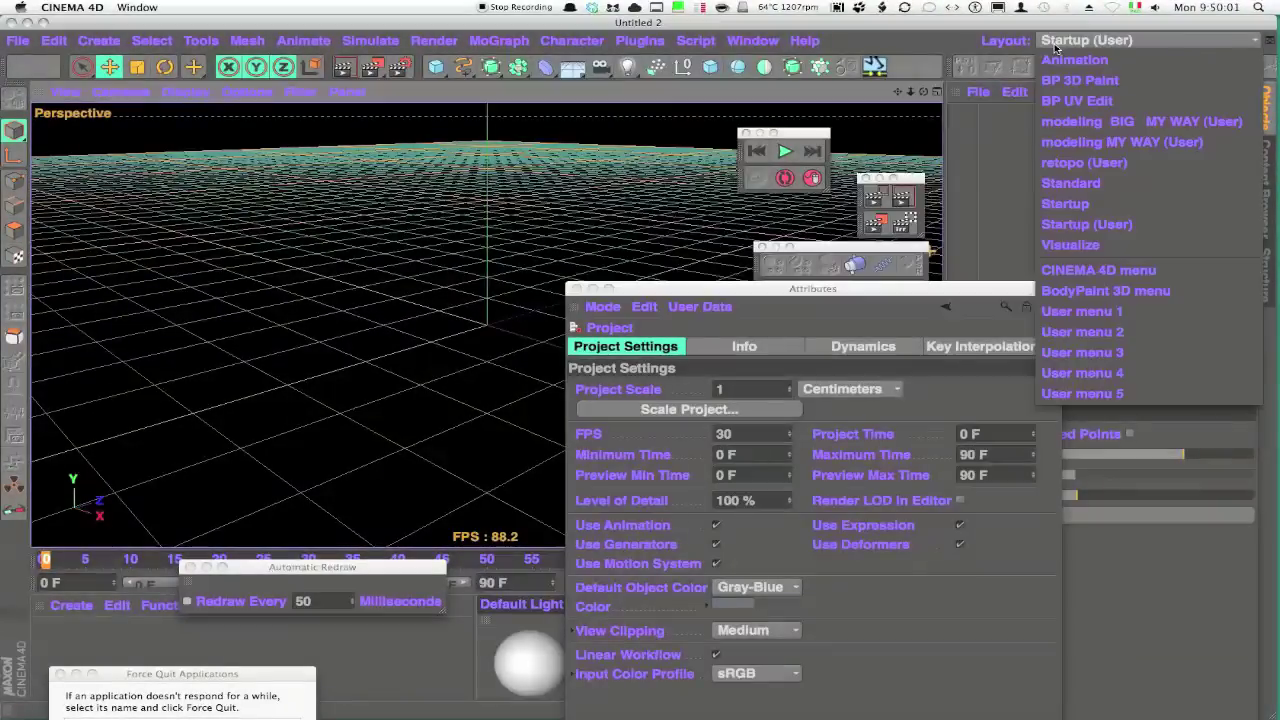
click(1085, 226)
Step: Add a test cone with its bottom cap turned on, then delete it
click(435, 66)
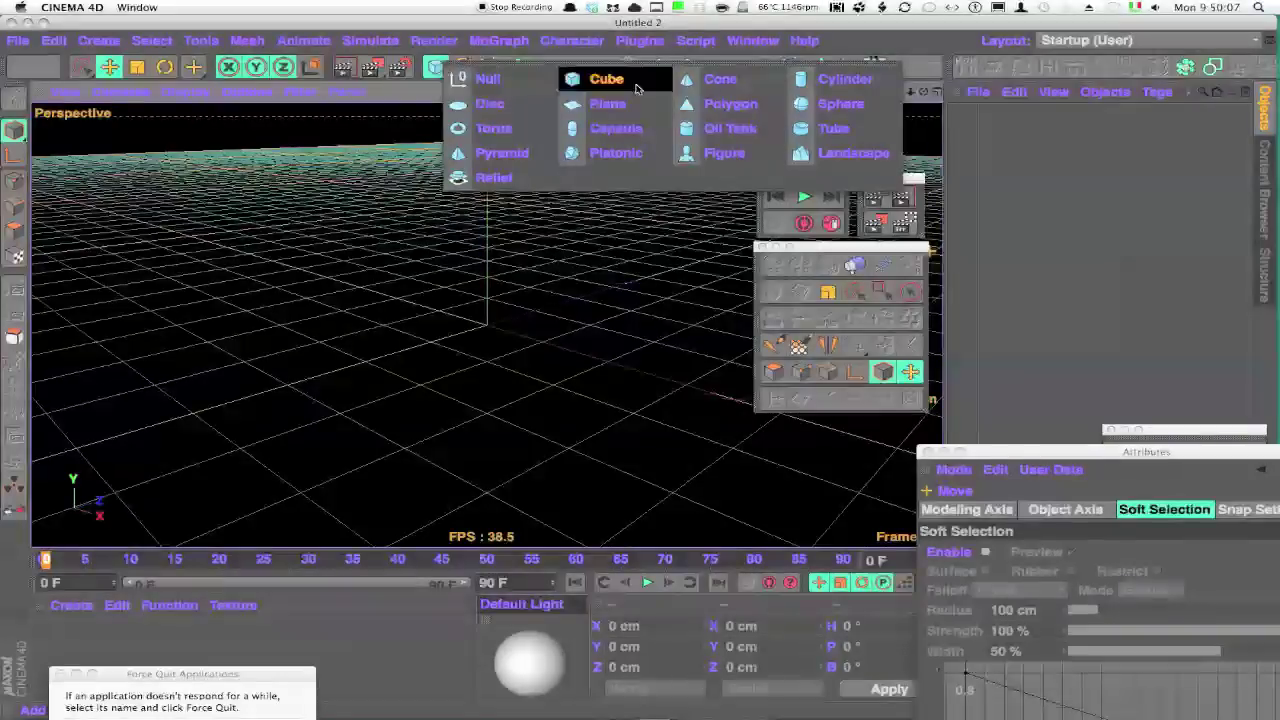
click(720, 78)
drag(1137, 366, 976, 248)
click(923, 307)
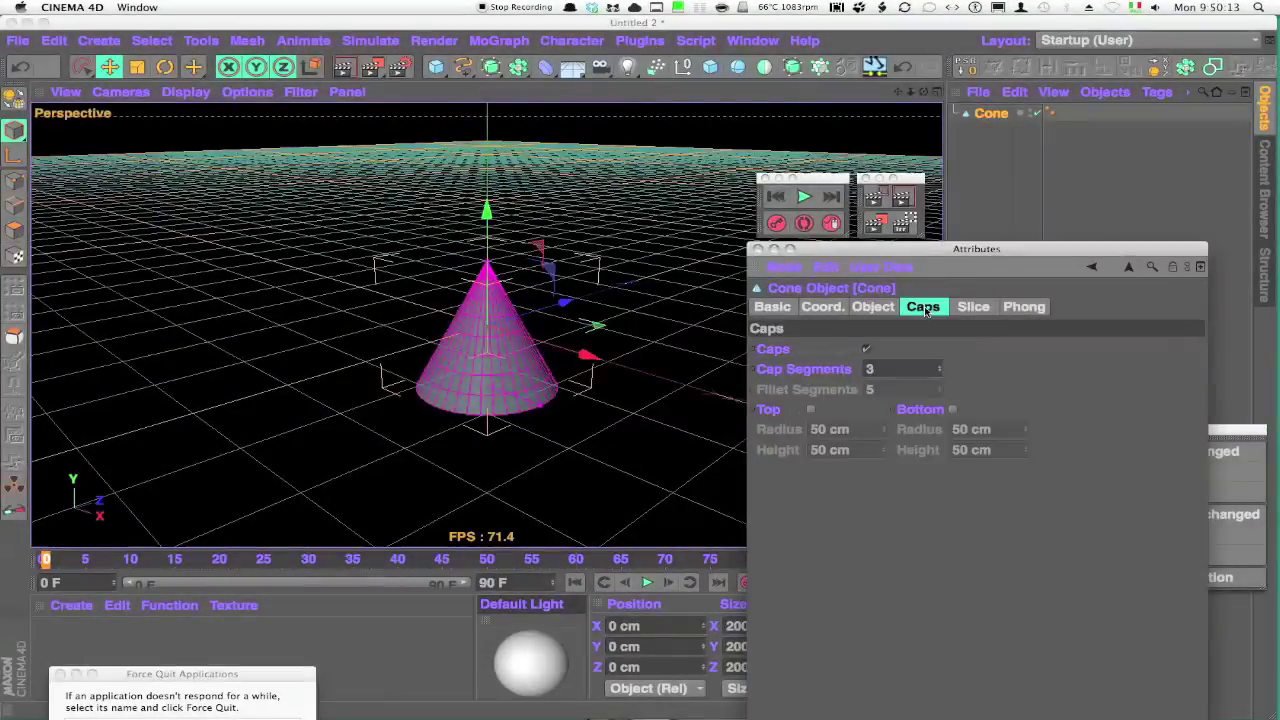
click(952, 409)
mouse_move(640, 412)
alt+mouse_down()
mouse_move(572, 418)
mouse_move(603, 446)
mouse_move(603, 417)
alt+mouse_up()
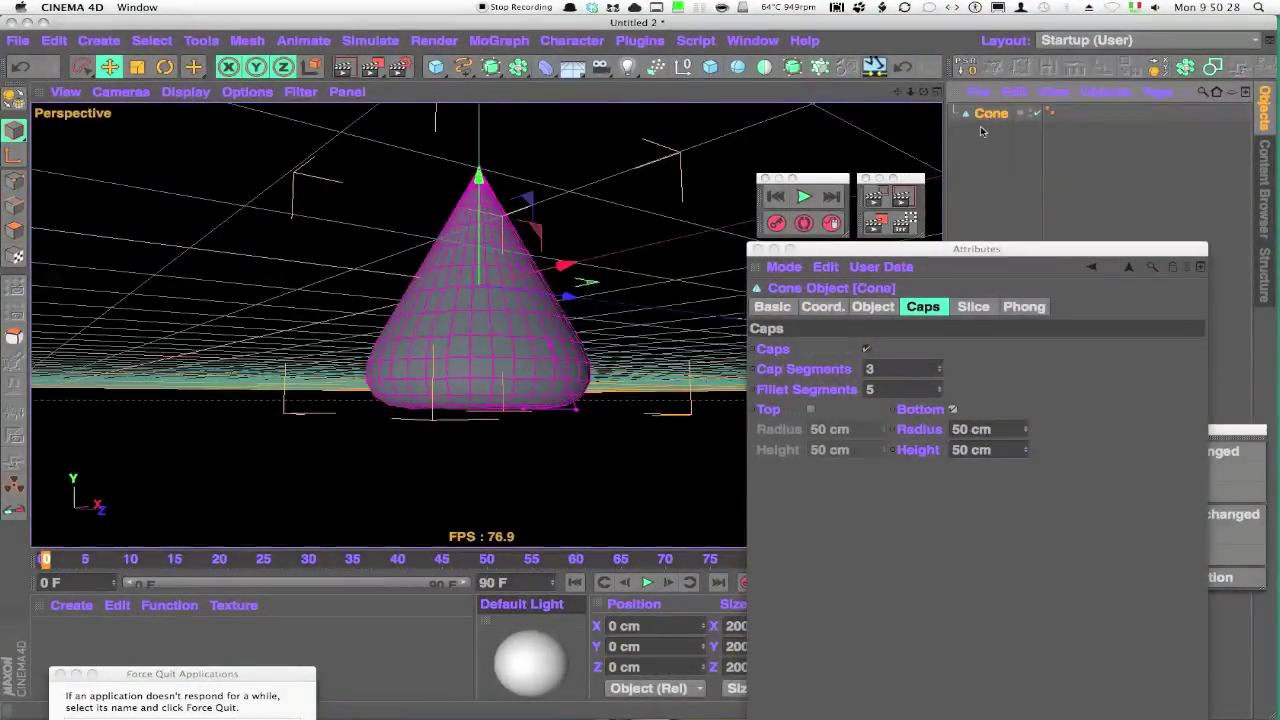
key(Delete)
Step: Load the saved cone preset and set its rotation segments to 8
click(978, 91)
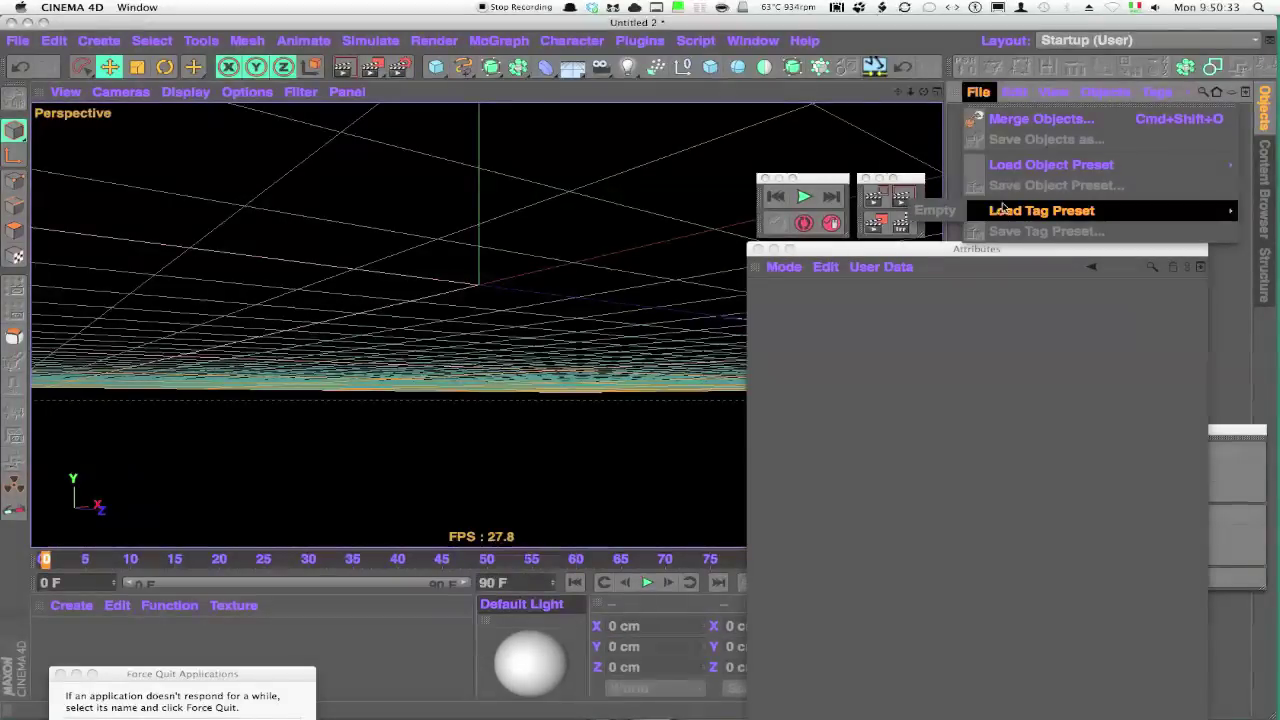
mouse_move(1050, 164)
click(1050, 221)
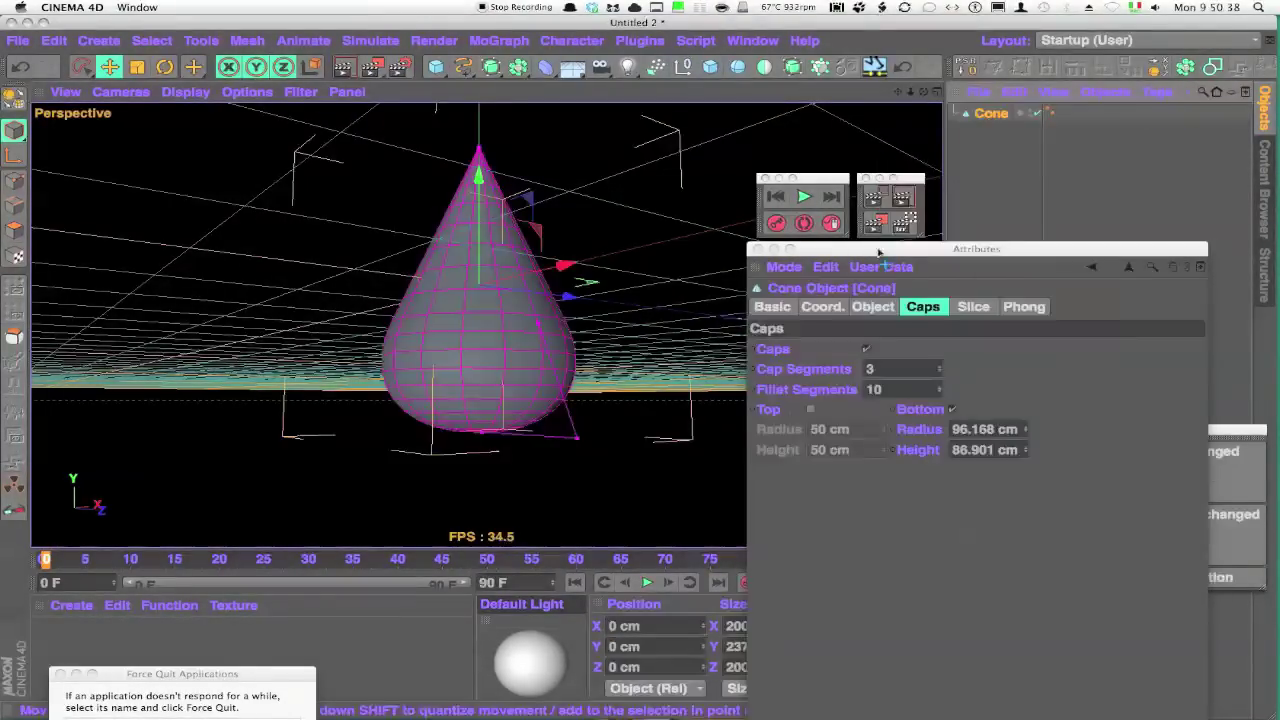
alt+drag(634, 267, 661, 292)
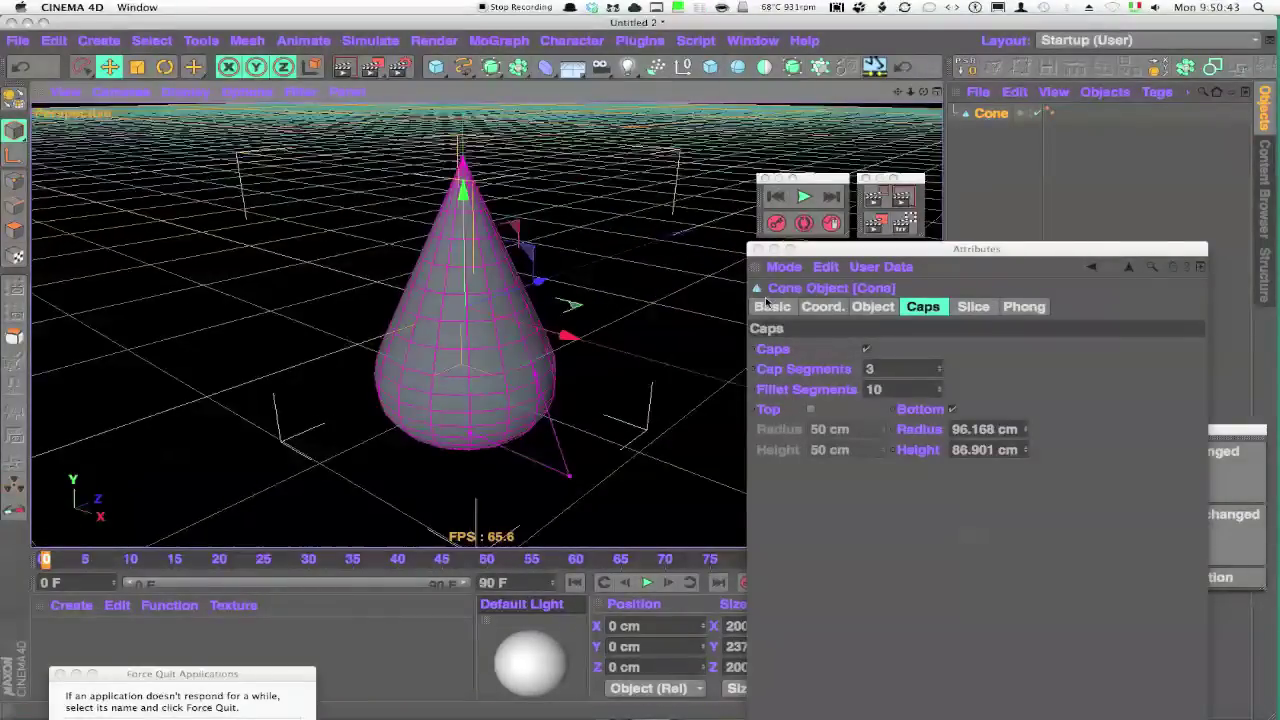
click(874, 307)
text(8)
key(Return)
text(6)
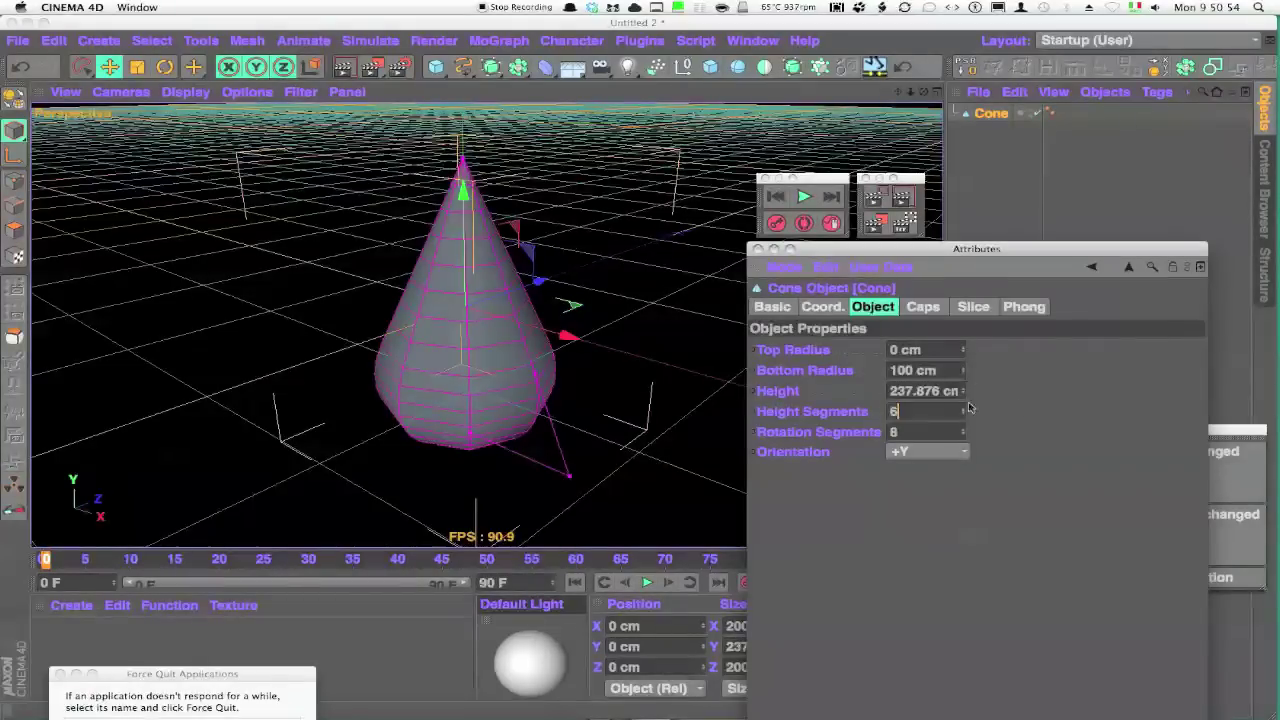
Step: Reduce the cone's fillet segments from 10 to 6
click(922, 307)
mouse_move(580, 380)
alt+mouse_down()
mouse_move(580, 249)
mouse_move(668, 250)
alt+mouse_up()
click(866, 390)
text(6)
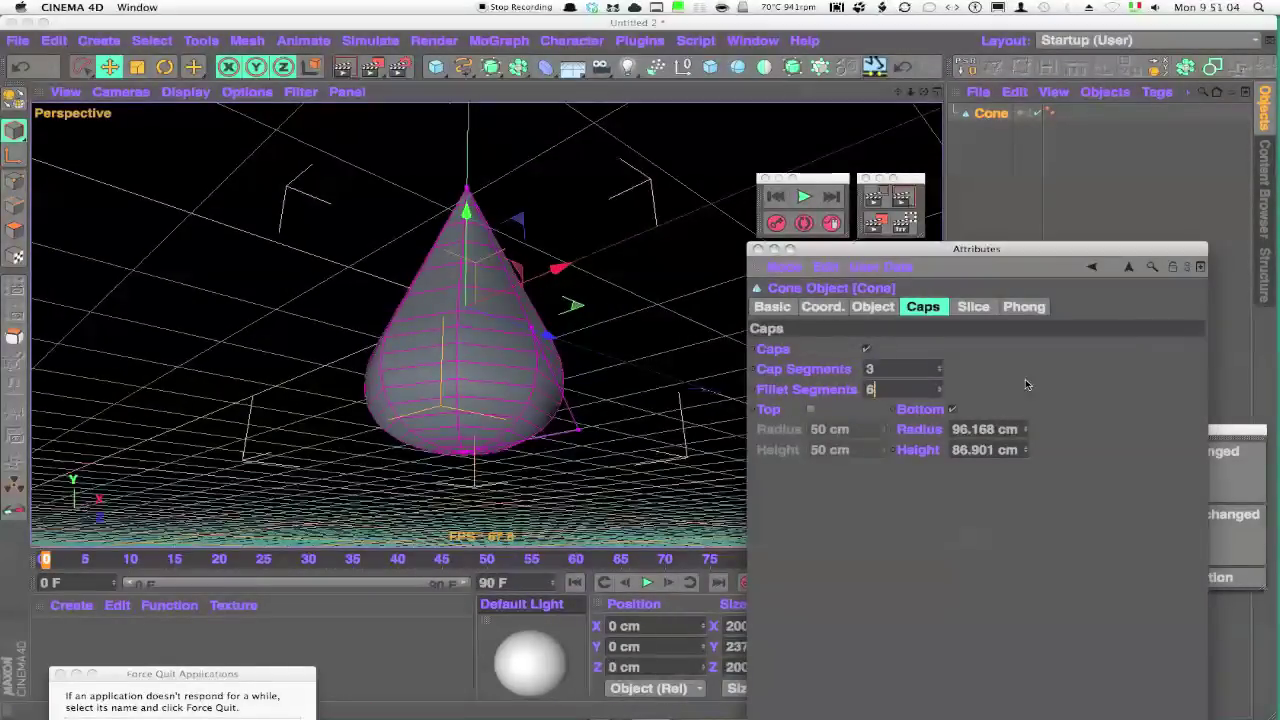
key(Return)
alt+drag(670, 375, 700, 517)
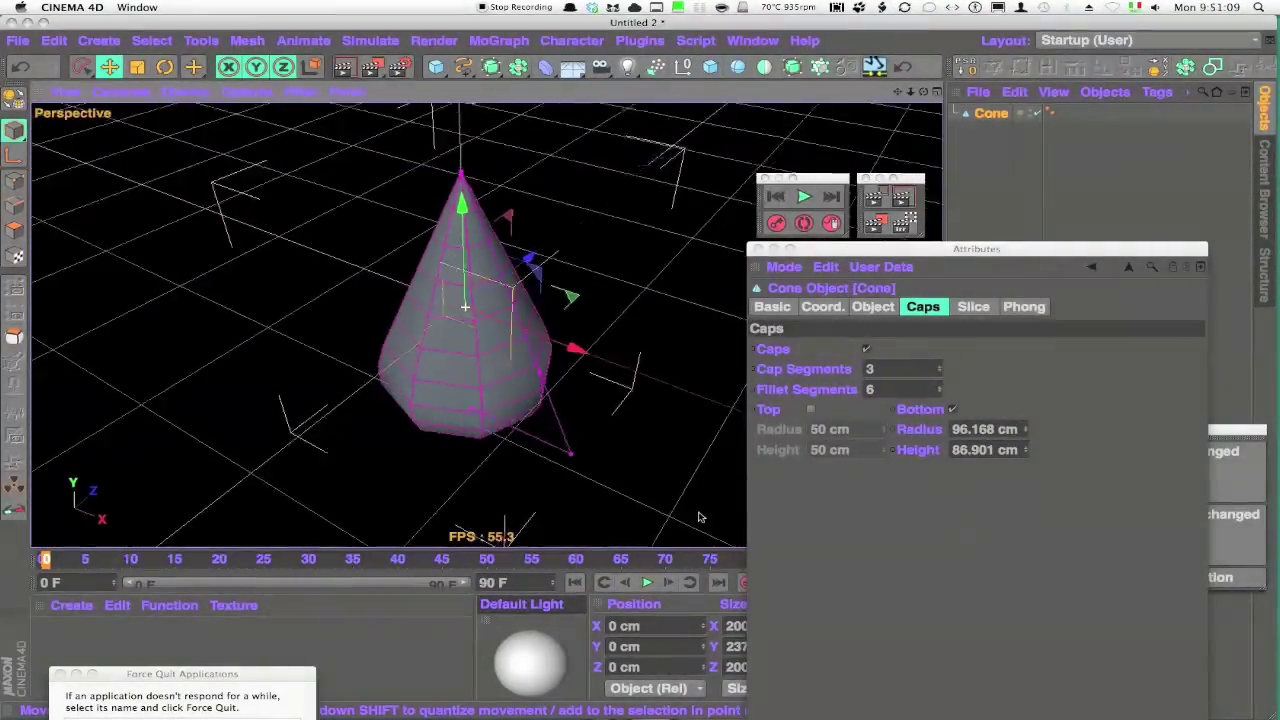
Step: Start a Bezier spline in the Right view with Gouraud shading and wireframe overlay
click(465, 68)
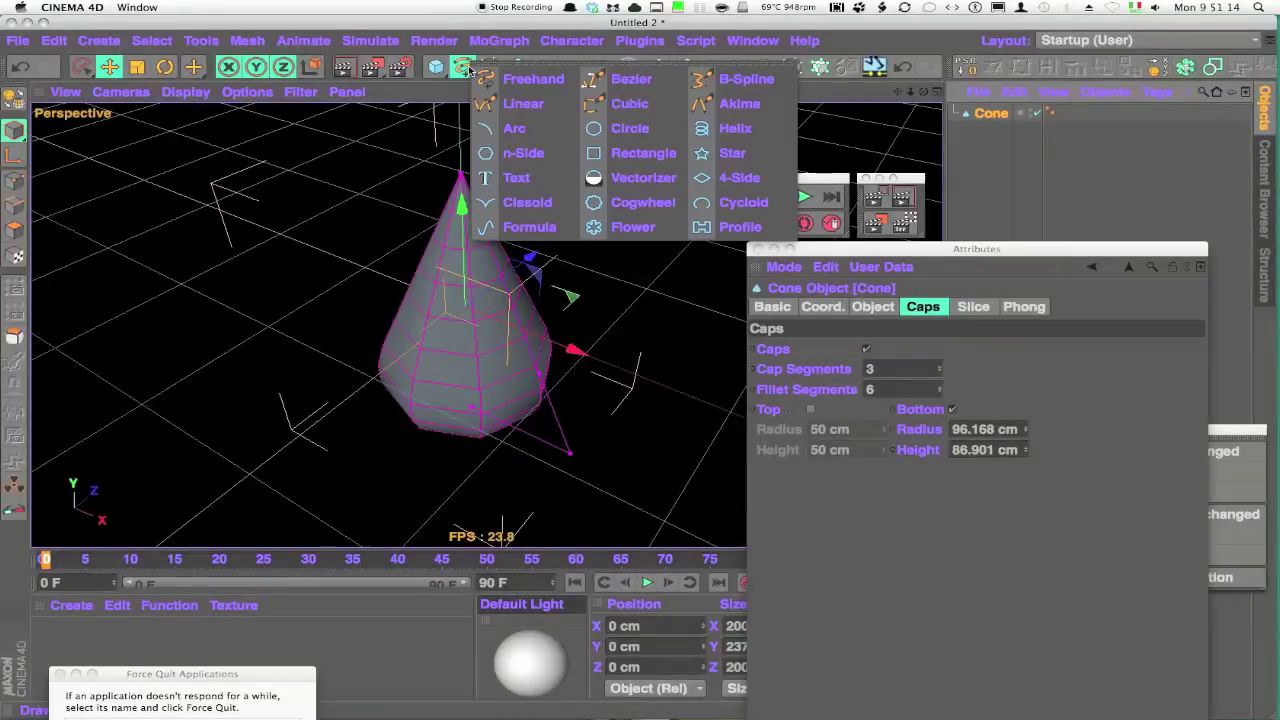
click(631, 79)
key(F3)
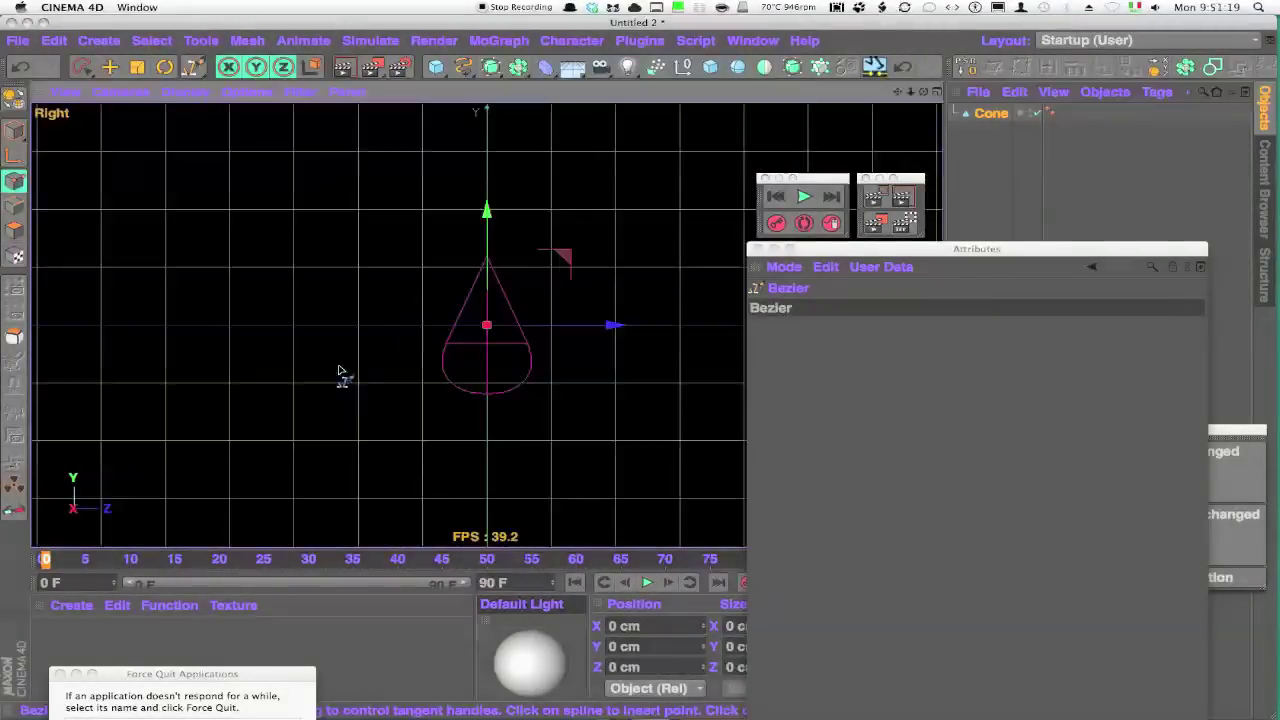
scroll(314, 386, up, 3)
scroll(423, 374, up, 2)
scroll(423, 374, down, 2)
click(186, 92)
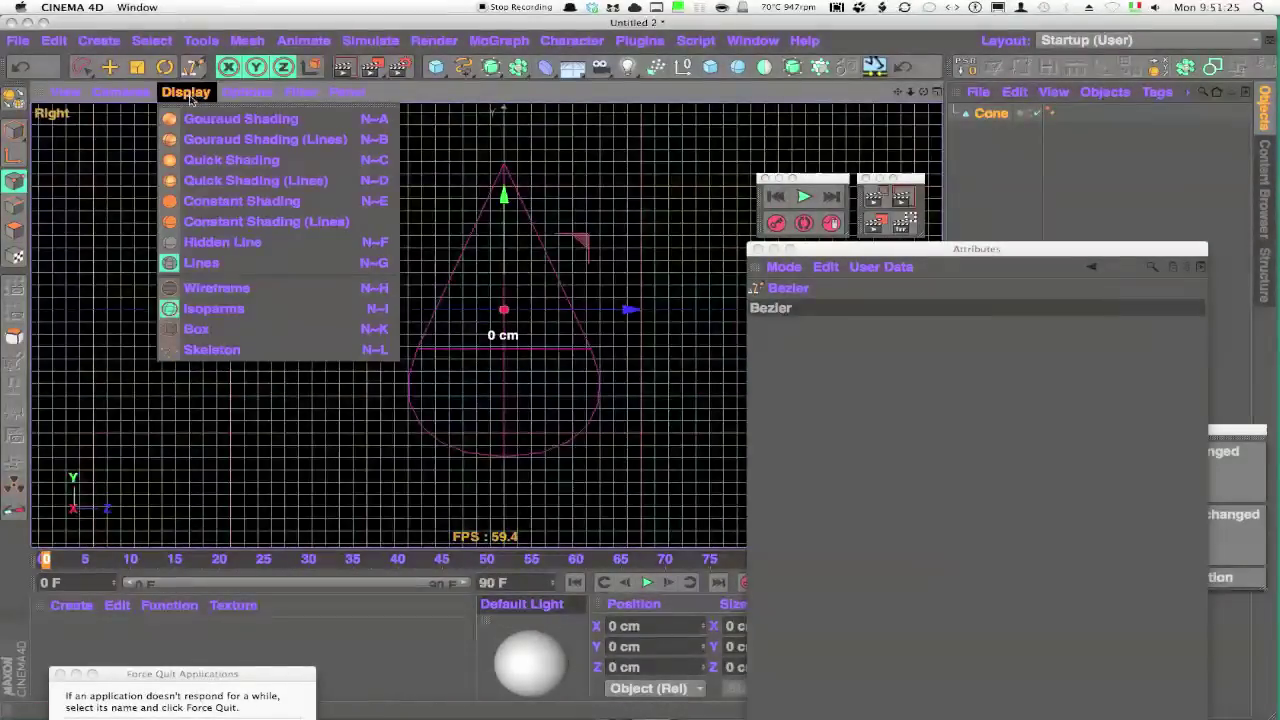
click(230, 221)
click(186, 92)
click(224, 288)
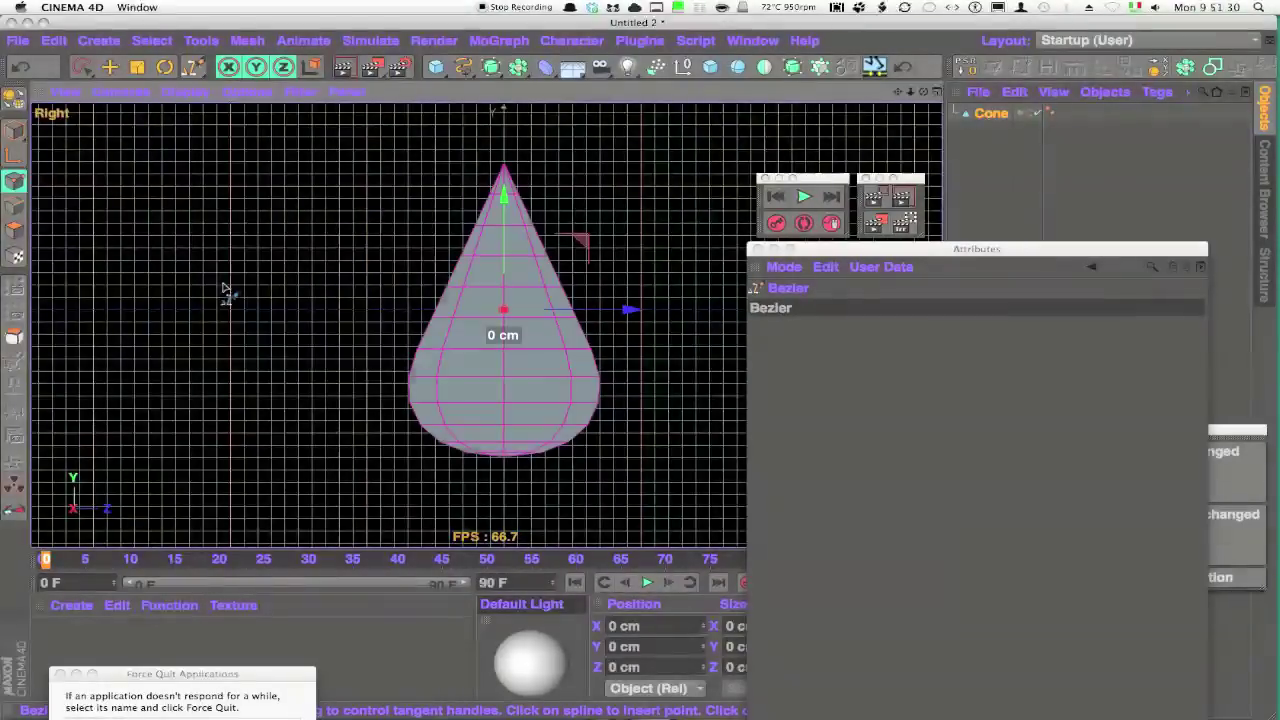
Step: Place the first two spline points up from the cone's base and enable X-Ray on the cone
click(503, 462)
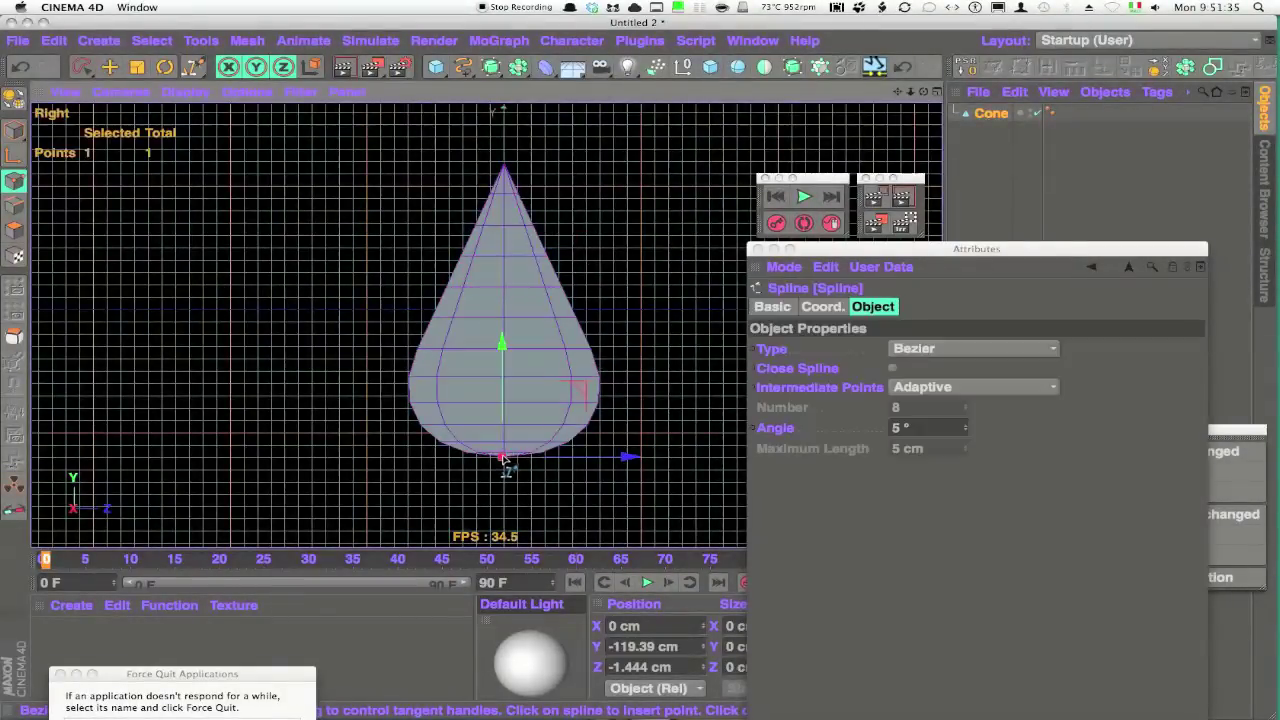
click(505, 286)
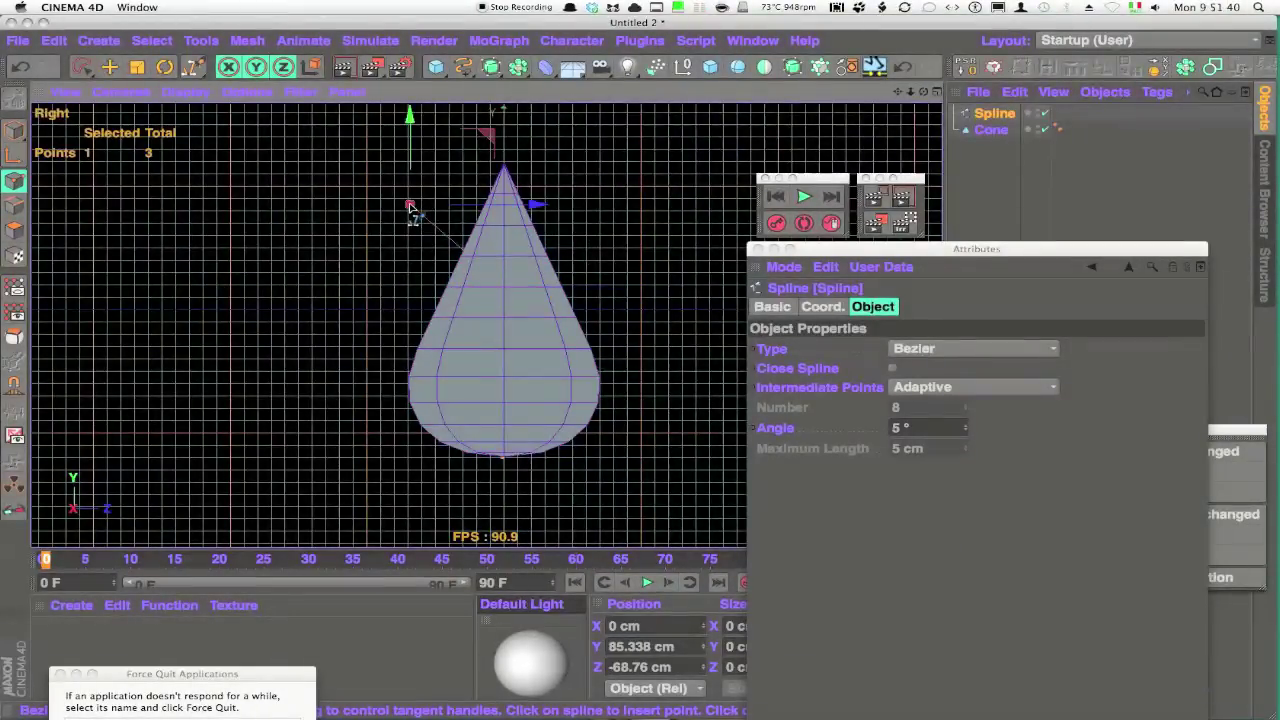
click(991, 130)
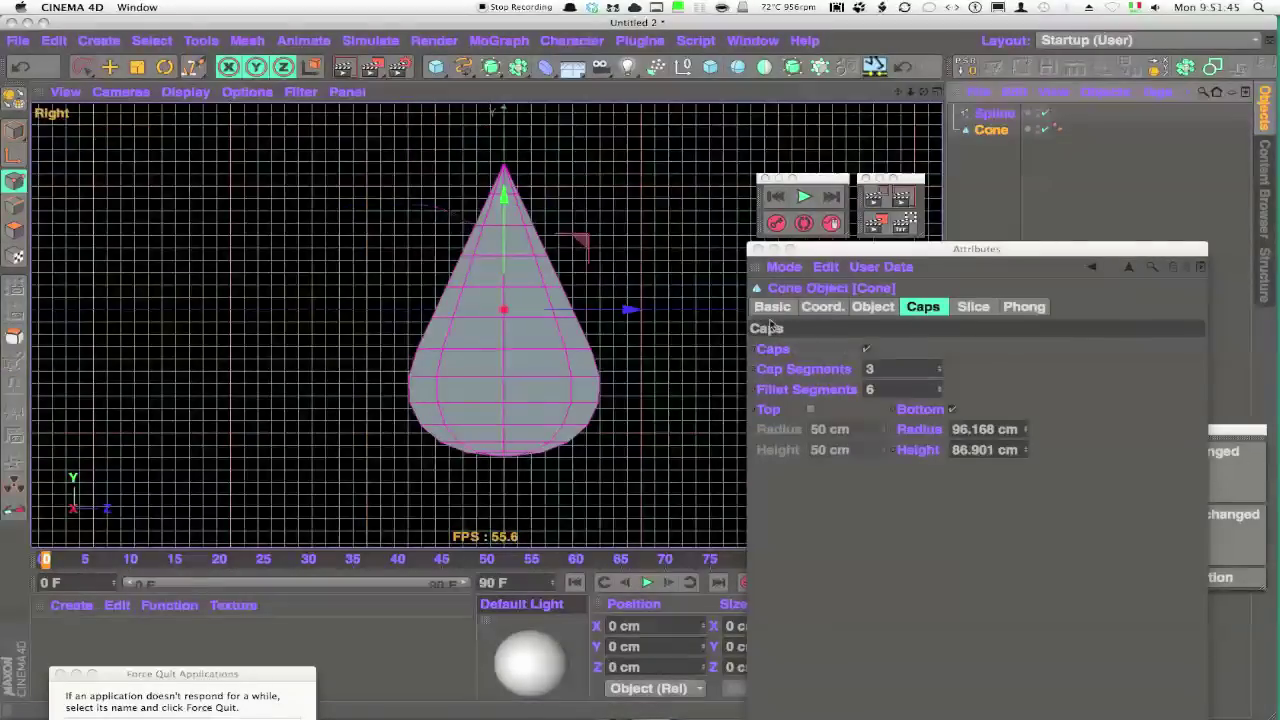
click(772, 307)
click(888, 486)
click(995, 113)
Step: Add three more spline points curling the path over the cone's tip
click(410, 205)
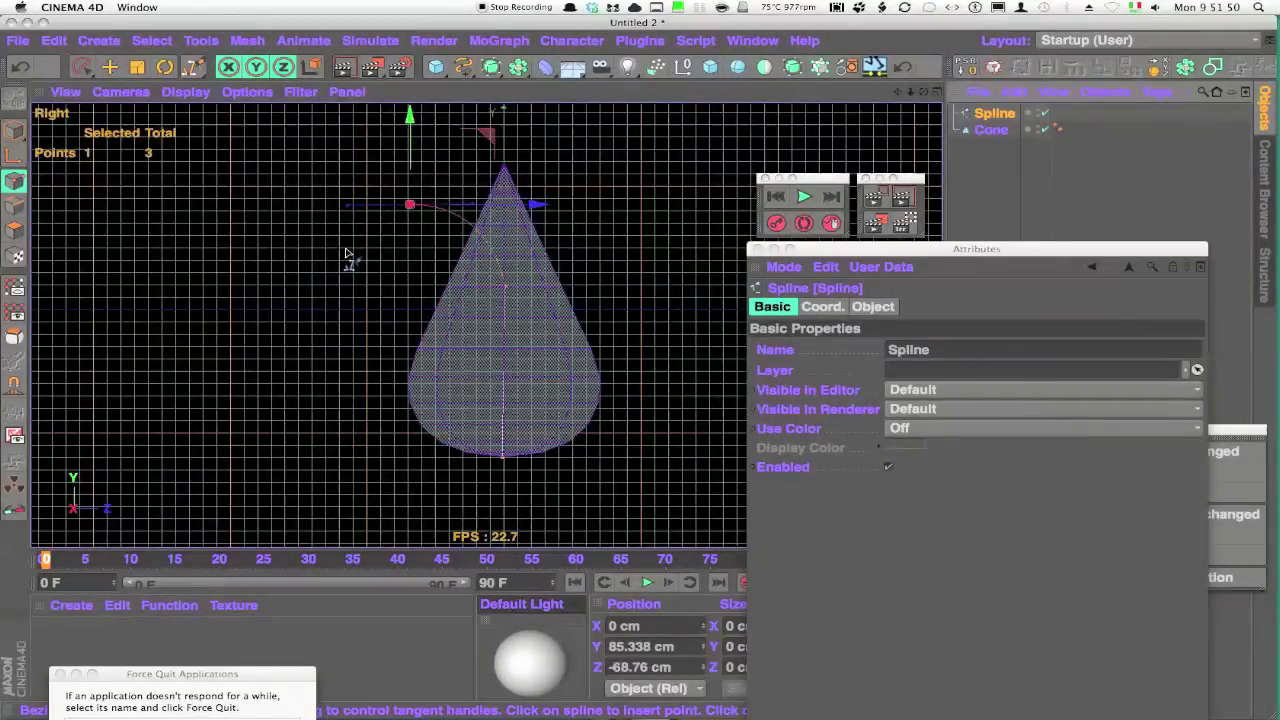
click(348, 247)
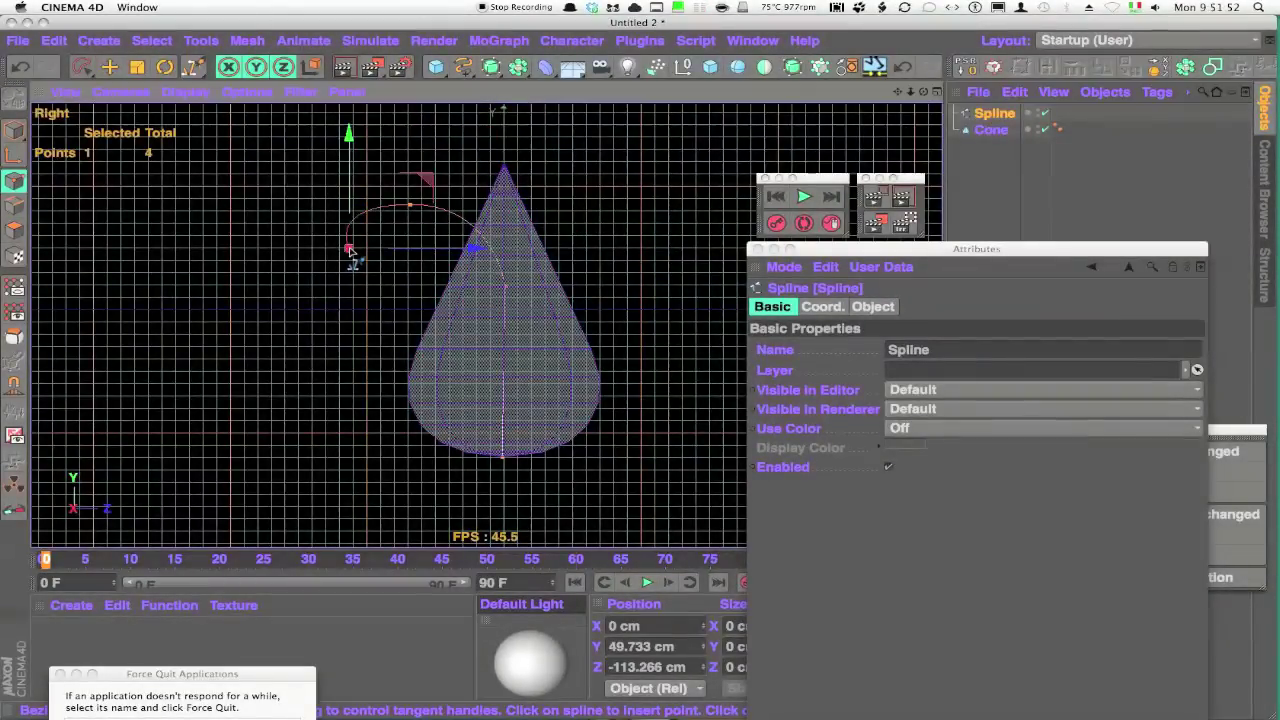
click(405, 264)
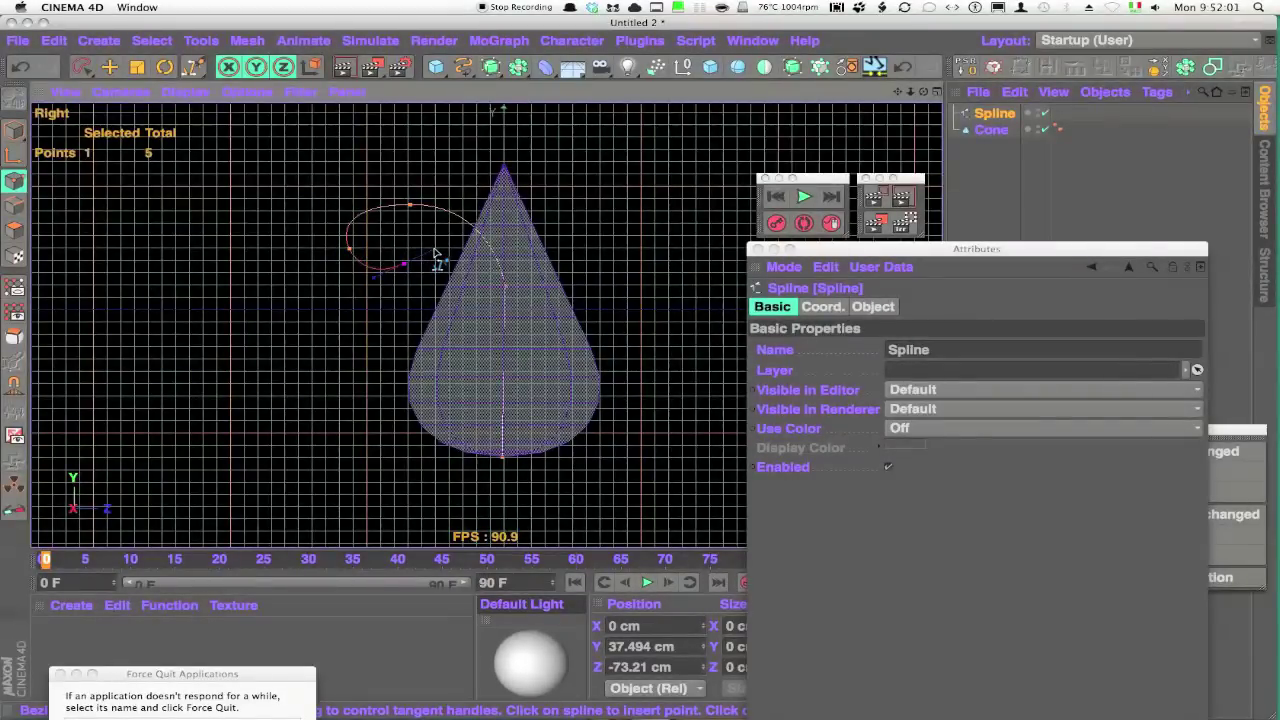
click(991, 130)
Step: Add a Spline Wrap under the cone linked to the Bezier spline, and raise height segments to 9
click(543, 67)
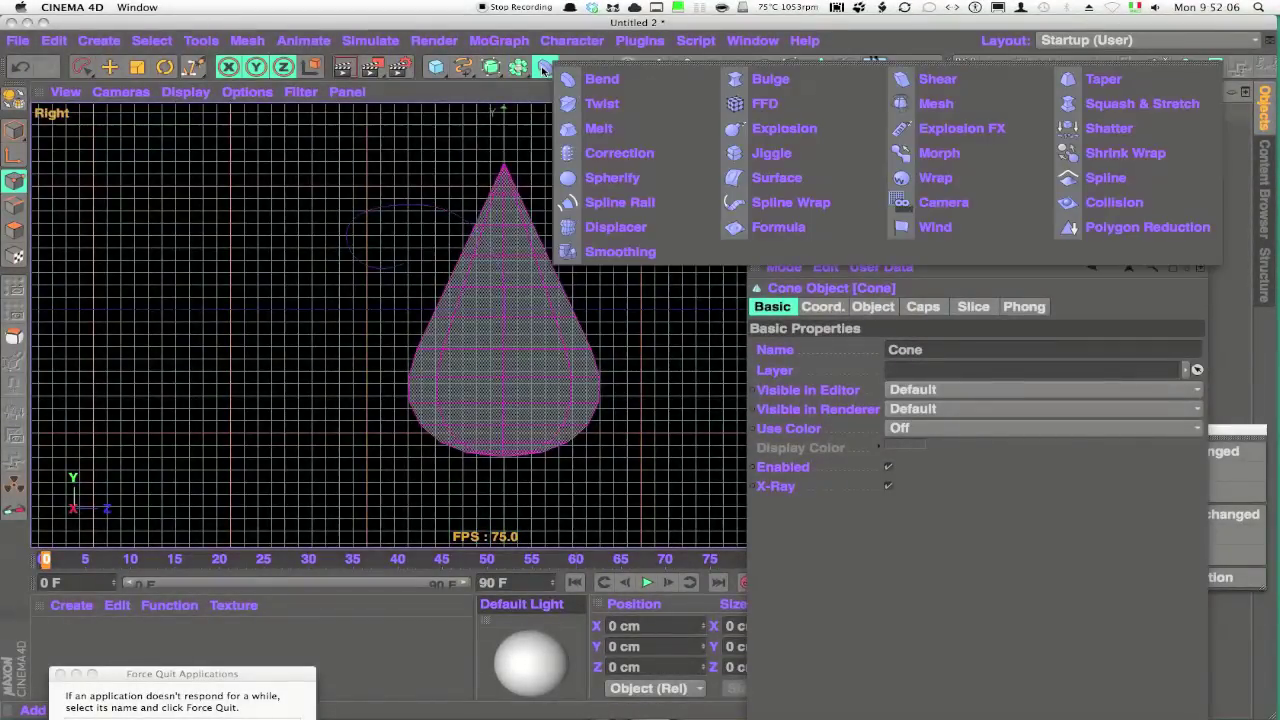
click(765, 202)
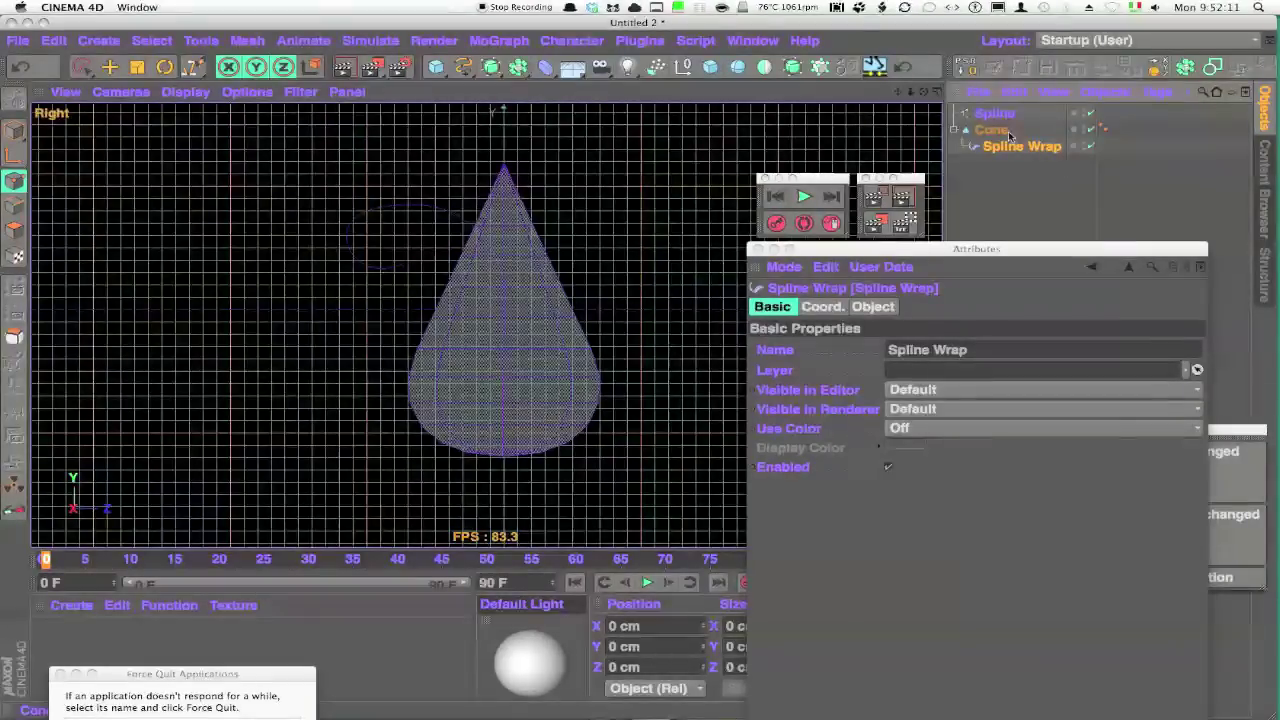
click(873, 306)
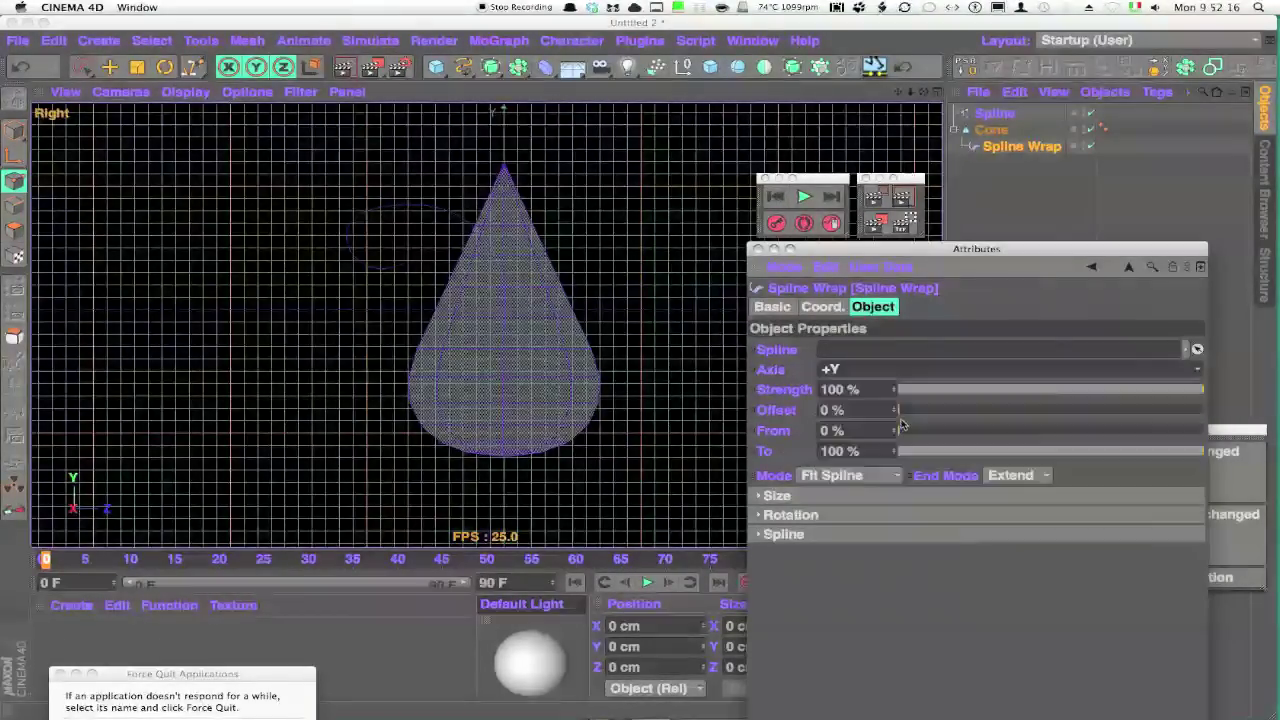
drag(995, 113, 940, 349)
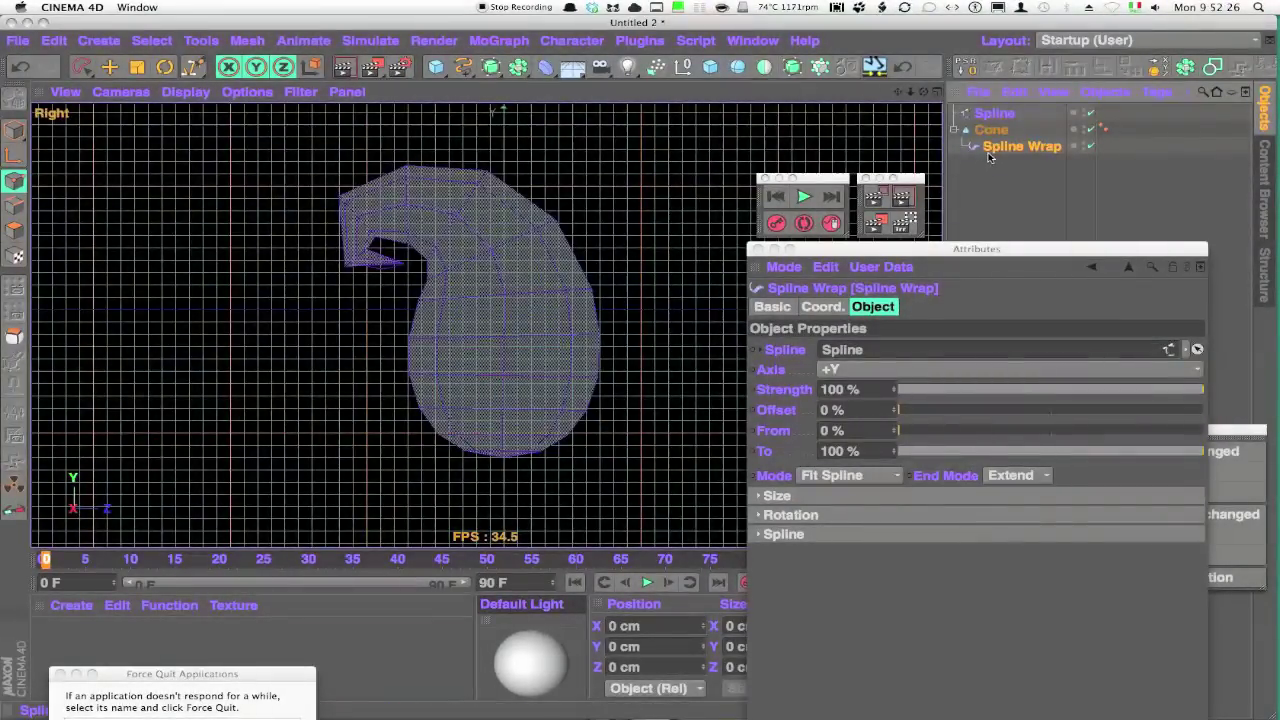
click(990, 130)
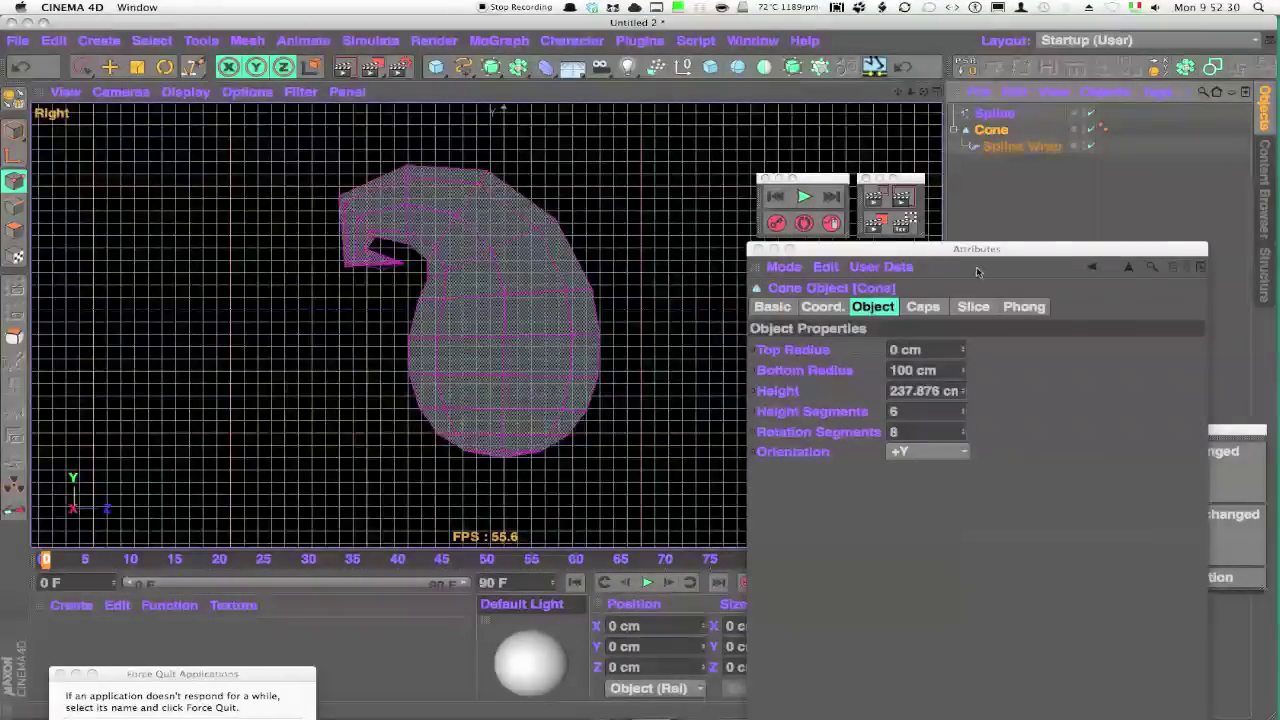
click(964, 410)
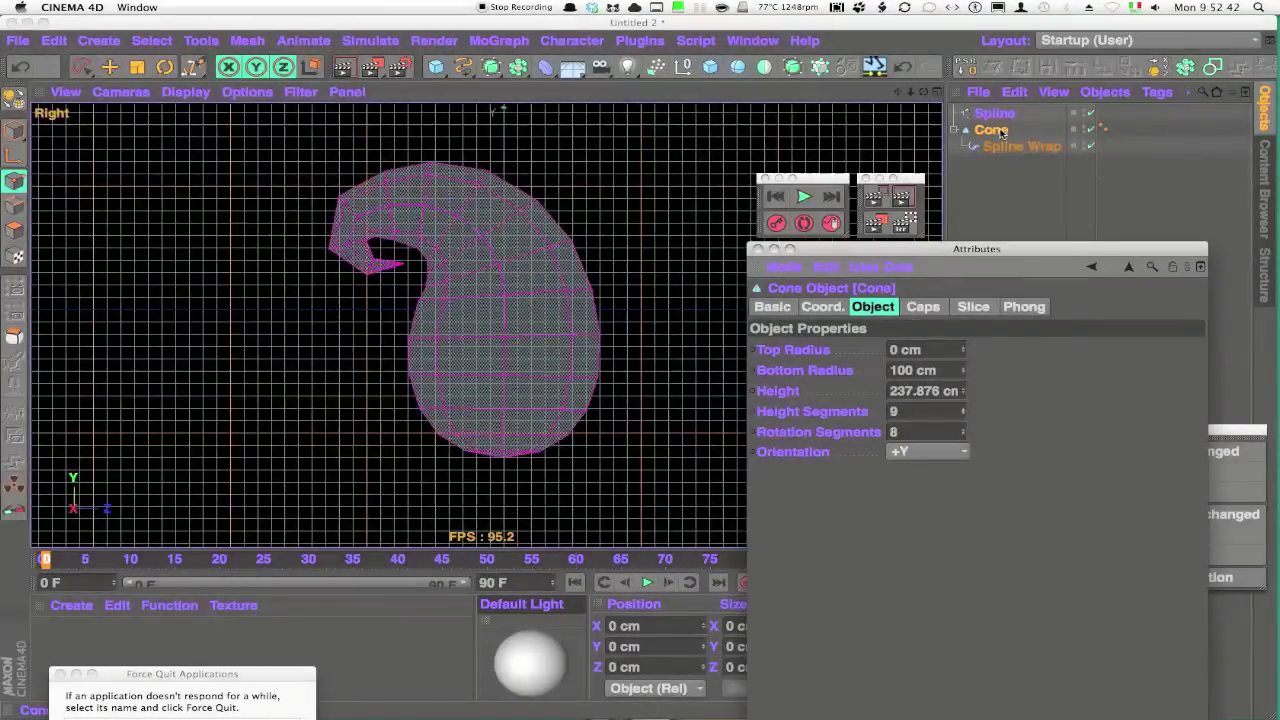
Step: Make the cone editable and box-select its left-half points in Top view with tolerant selection
key(c)
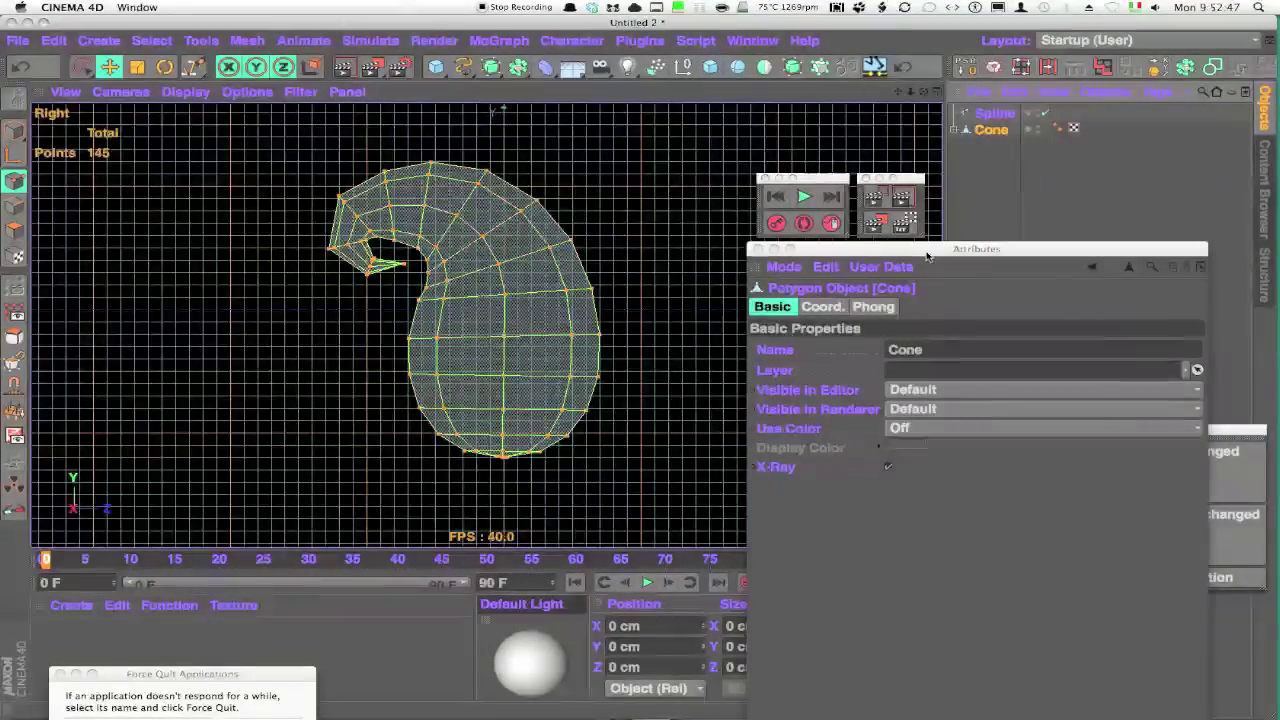
drag(904, 248, 928, 403)
key(F2)
click(879, 291)
drag(336, 185, 482, 510)
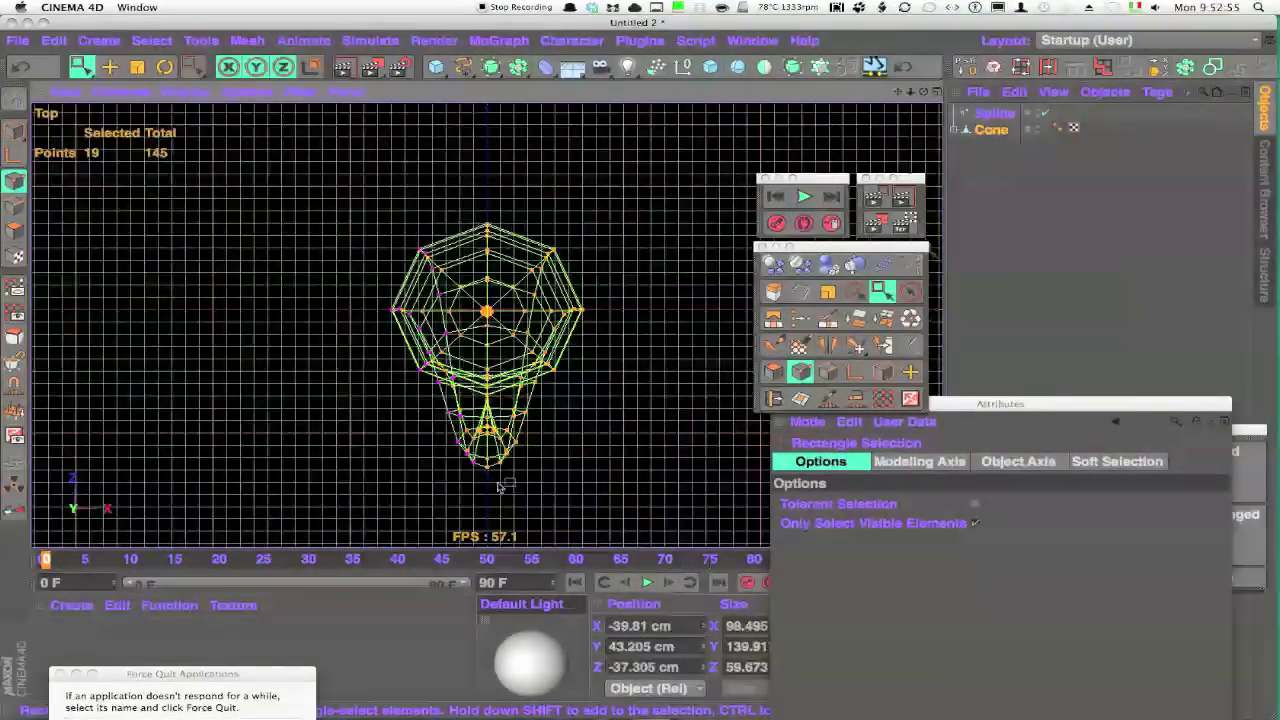
click(976, 504)
mouse_move(364, 185)
mouse_down()
mouse_move(478, 508)
mouse_move(493, 495)
mouse_up()
Step: Paint-select the remaining tip points in Perspective, then add a Symmetry object to mirror the half
key(F1)
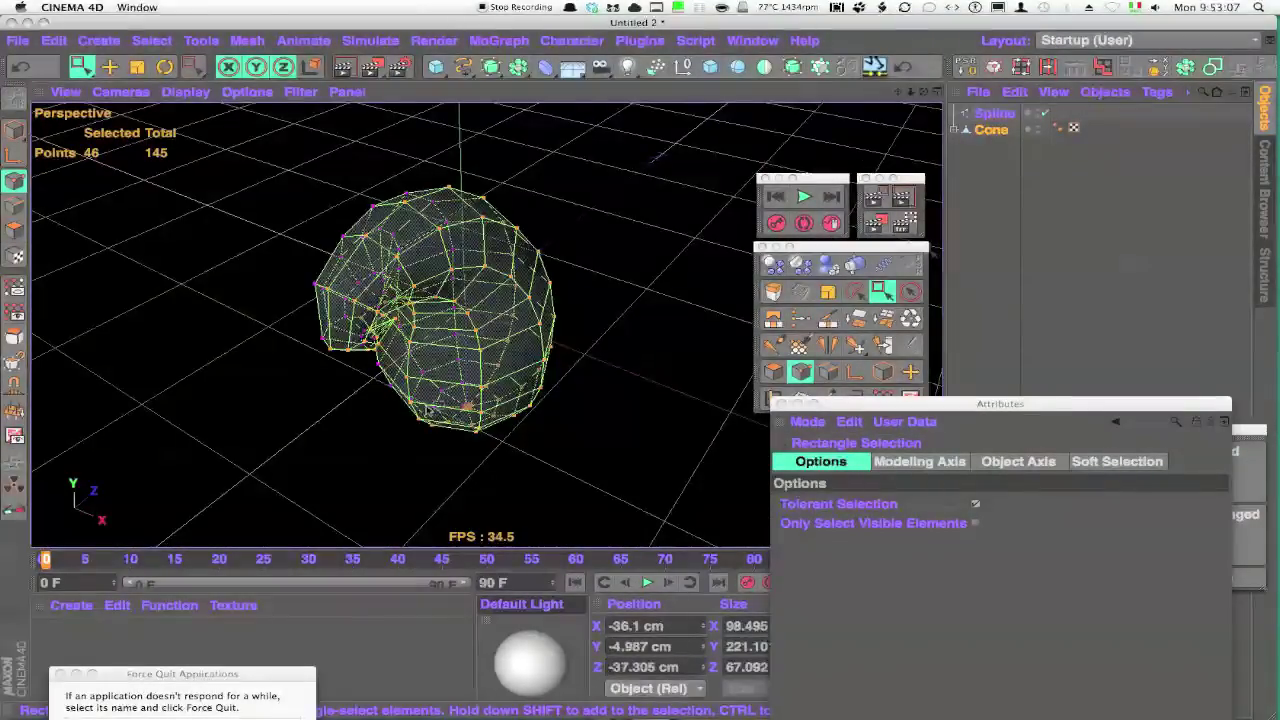
mouse_move(583, 400)
alt+mouse_down()
mouse_move(340, 407)
mouse_move(430, 374)
mouse_move(560, 258)
alt+mouse_up()
scroll(340, 407, up, 5)
key(9)
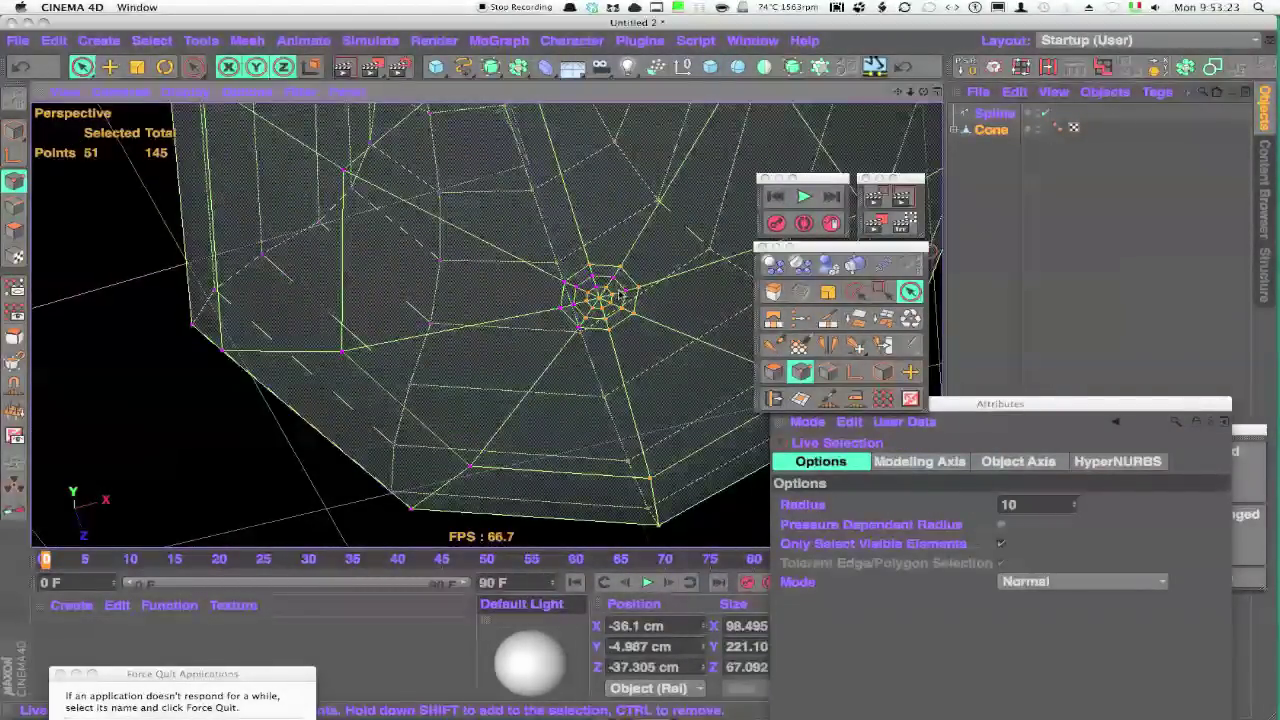
mouse_move(621, 294)
shift+mouse_down()
mouse_move(590, 318)
mouse_move(553, 295)
mouse_move(585, 483)
shift+mouse_up()
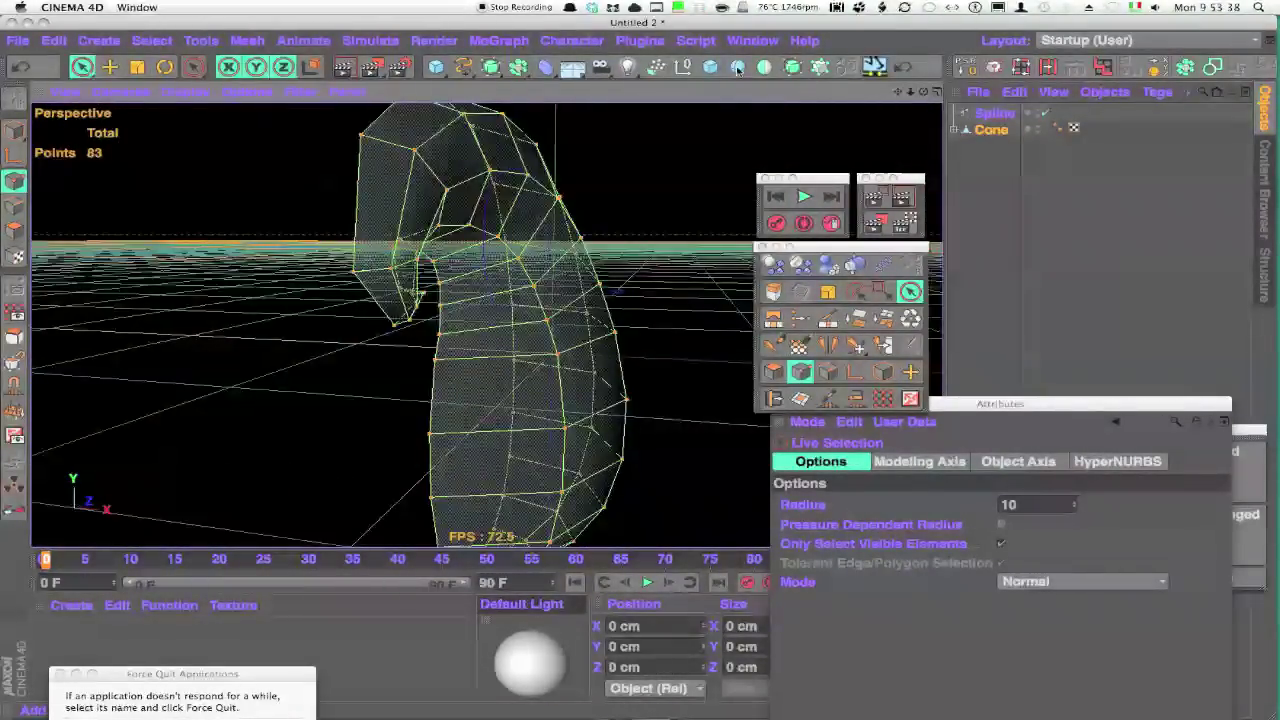
alt+click(764, 66)
Step: Nudge the Cone mesh along X toward the mirror plane with the Move tool
click(999, 146)
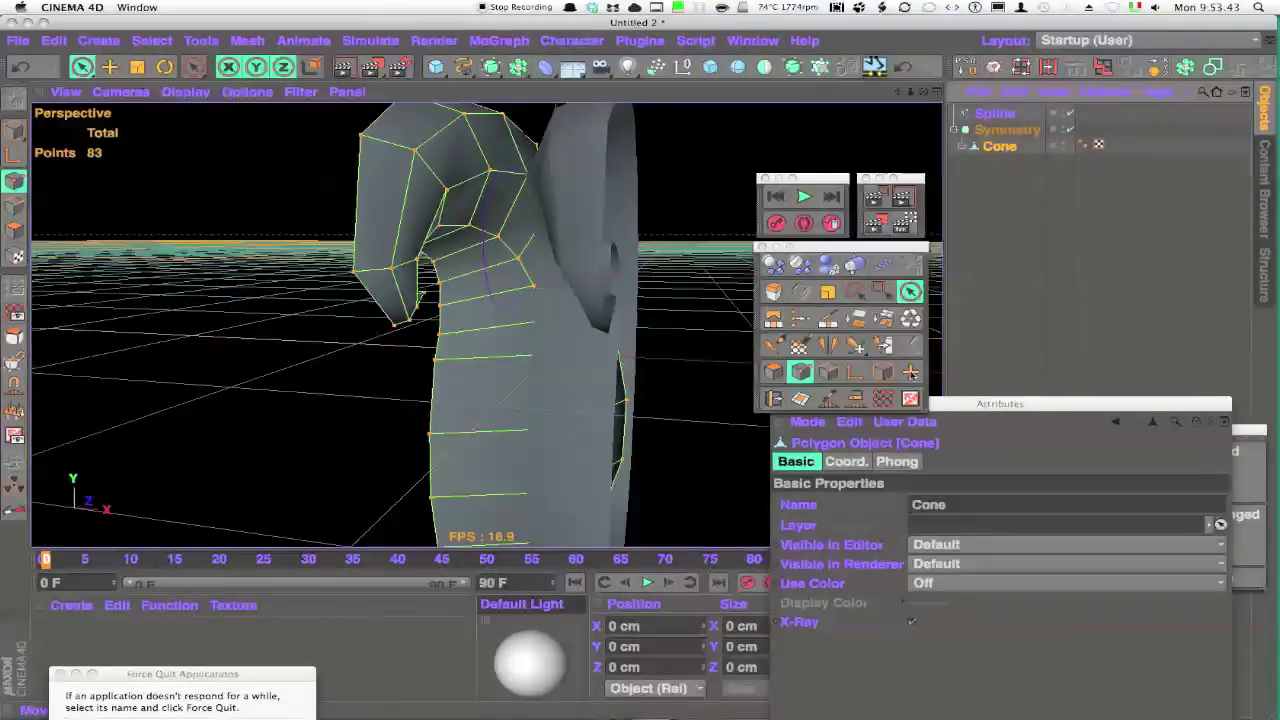
click(882, 372)
click(910, 372)
mouse_move(648, 367)
alt+mouse_down()
mouse_move(546, 328)
mouse_move(645, 340)
alt+mouse_up()
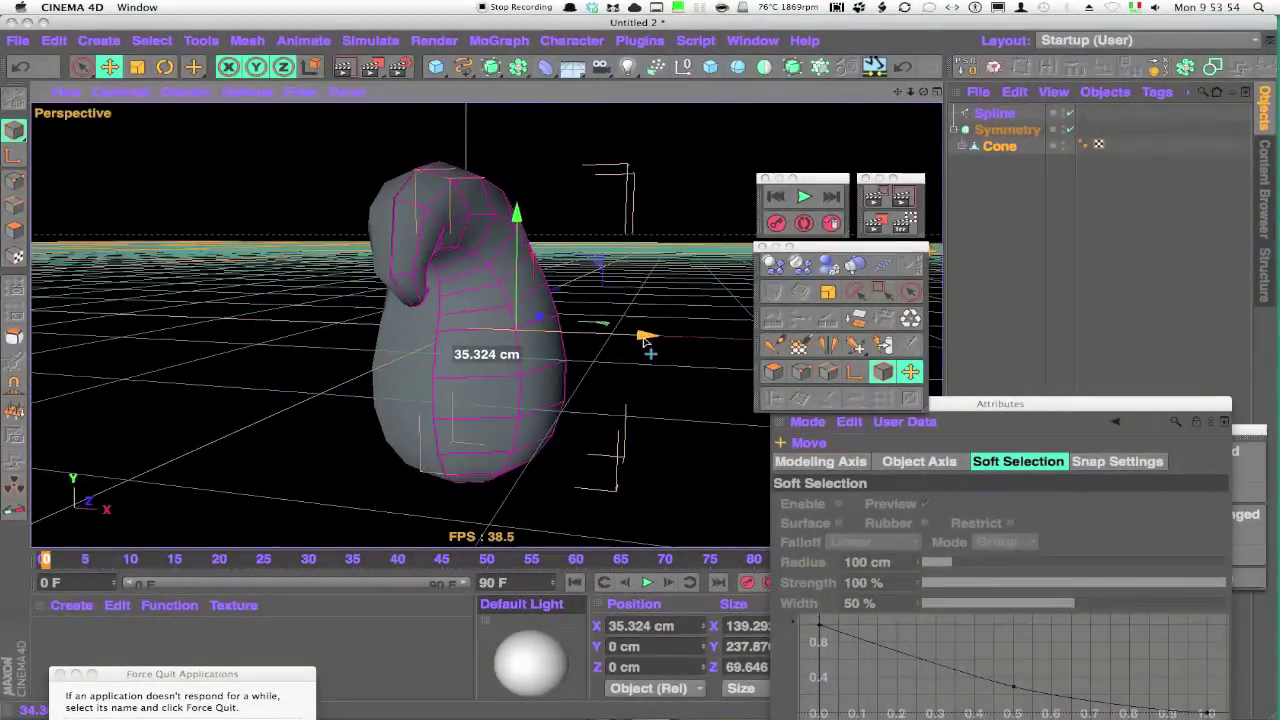
scroll(646, 350, up, 5)
scroll(647, 357, up, 3)
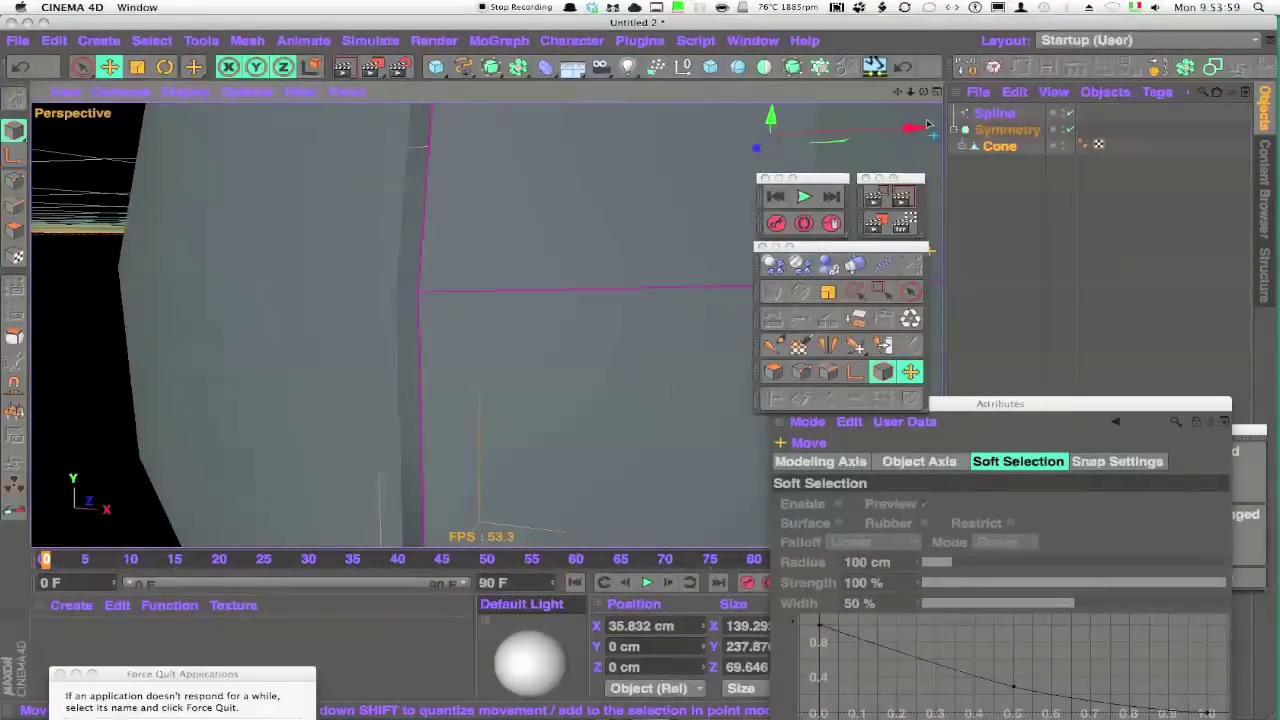
drag(911, 128, 893, 129)
Step: Set the Symmetry object's weld tolerance to 1 cm
click(1007, 130)
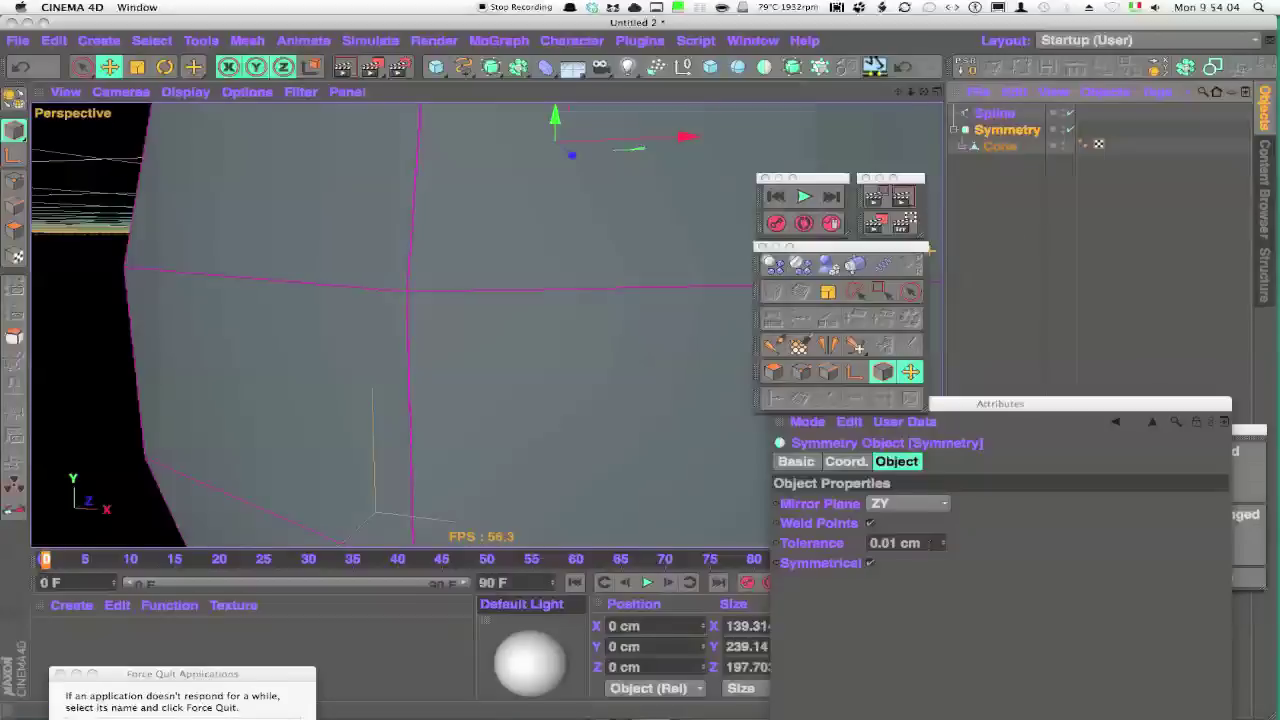
scroll(563, 323, down, 5)
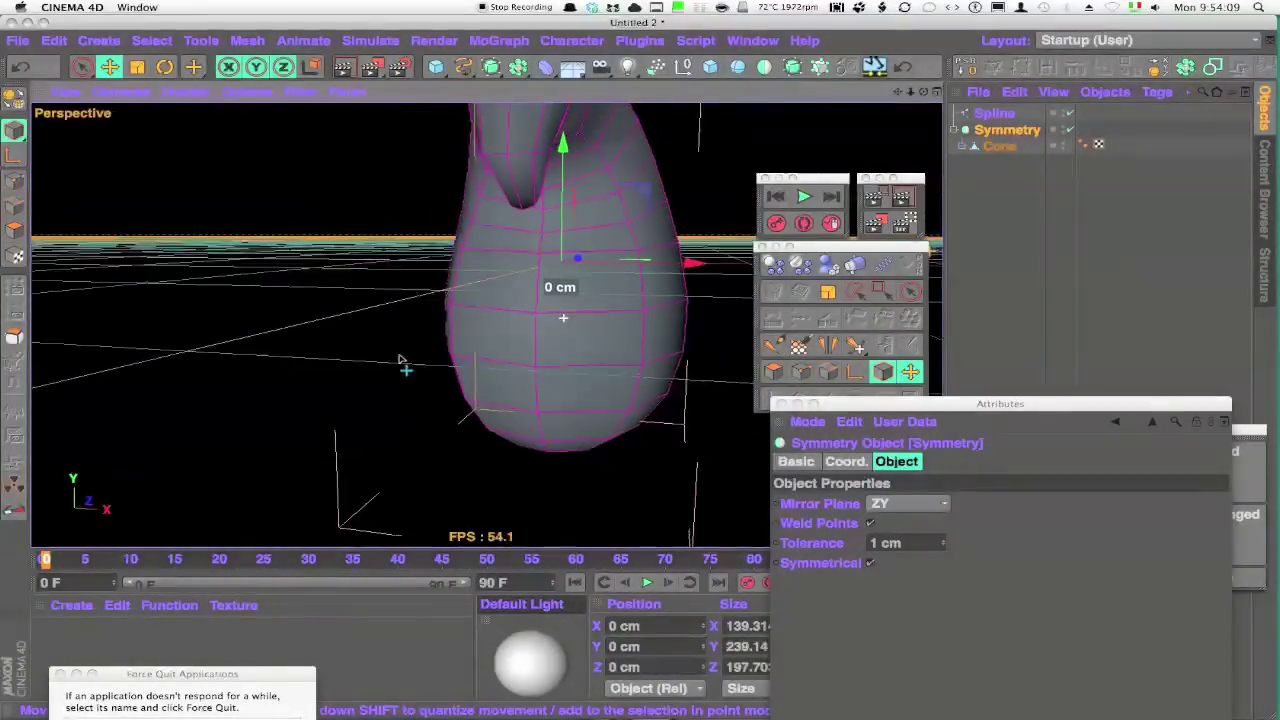
scroll(403, 363, down, 3)
scroll(534, 380, down, 2)
key(F3)
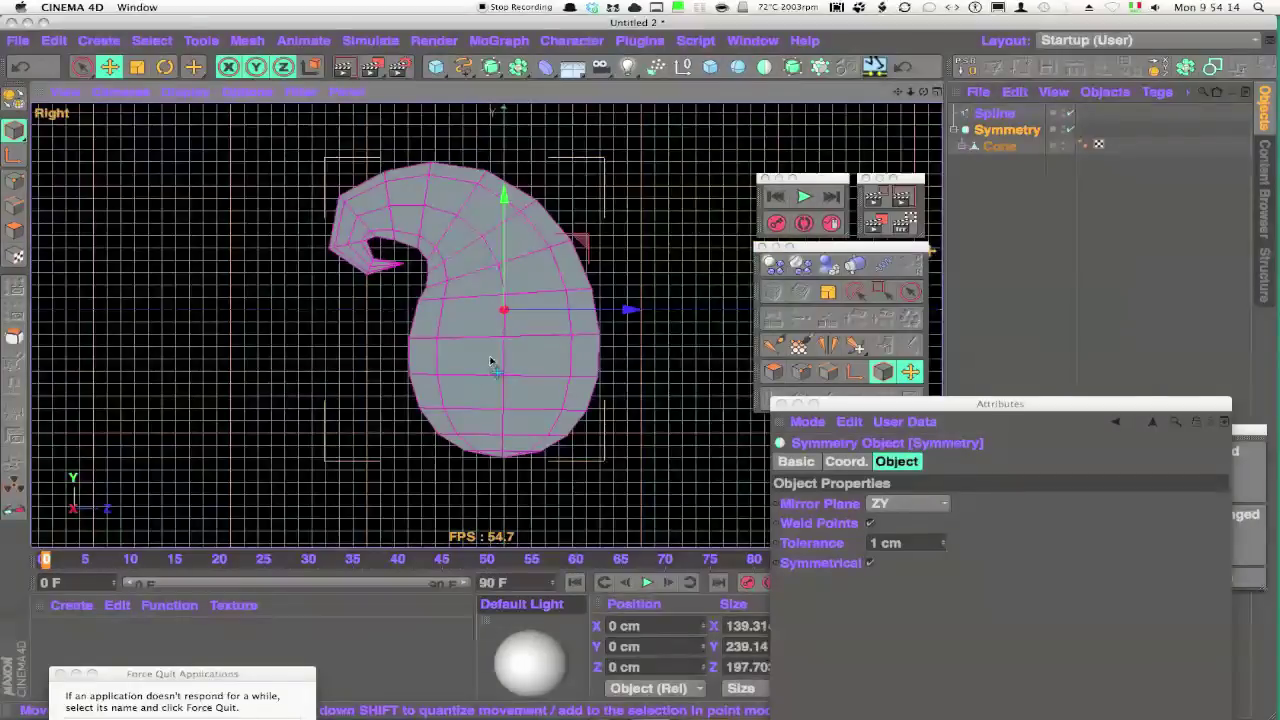
Step: Path-select the edge loop along the curl and convert it to Cone.Spline
click(999, 146)
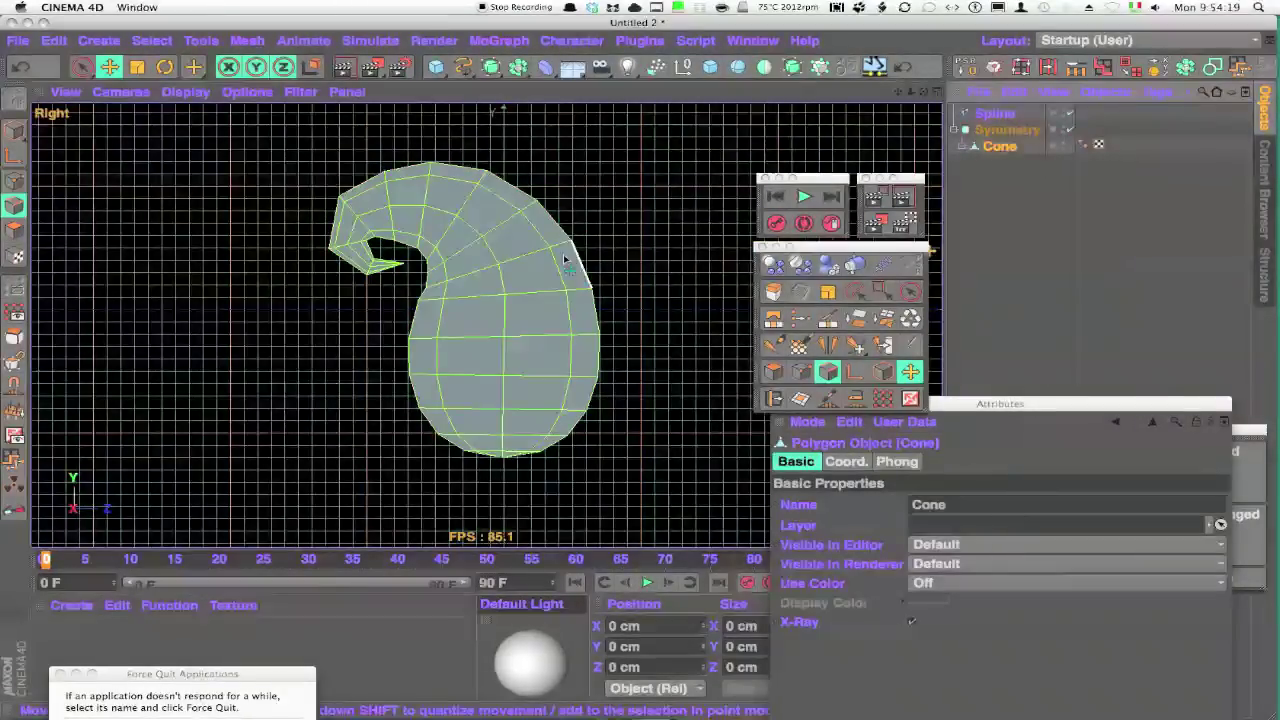
click(1103, 67)
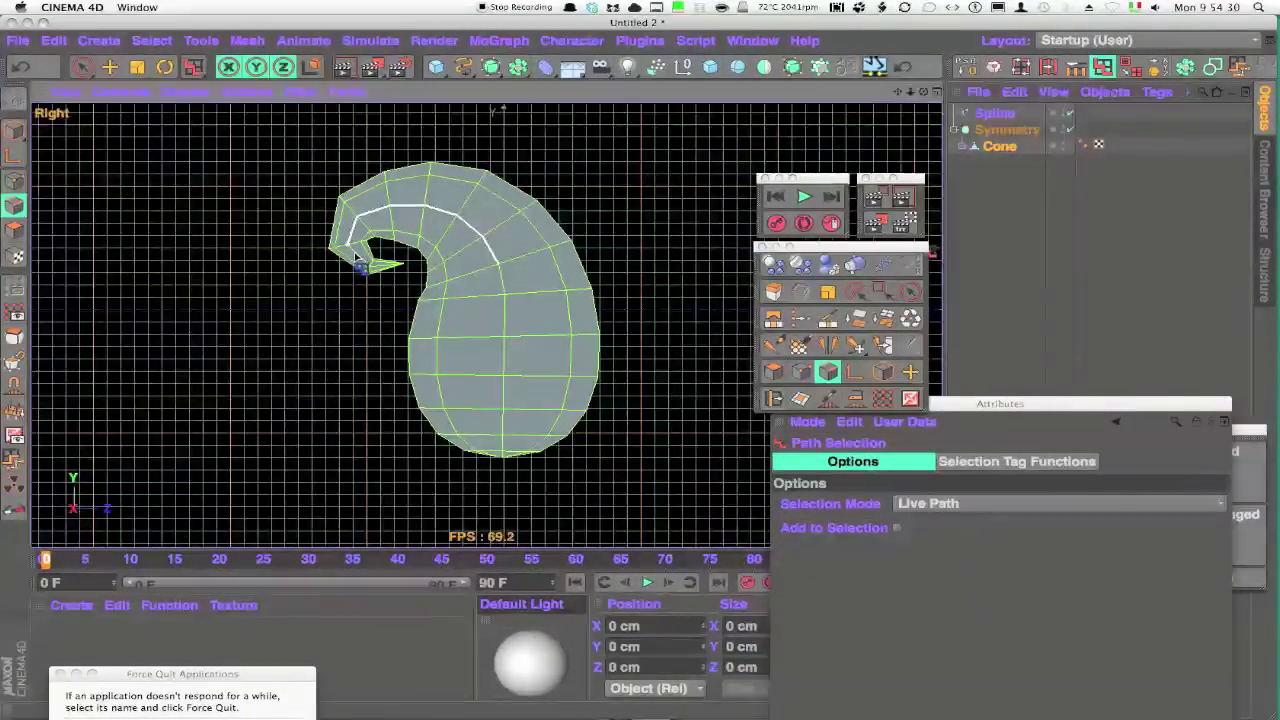
drag(388, 278, 382, 270)
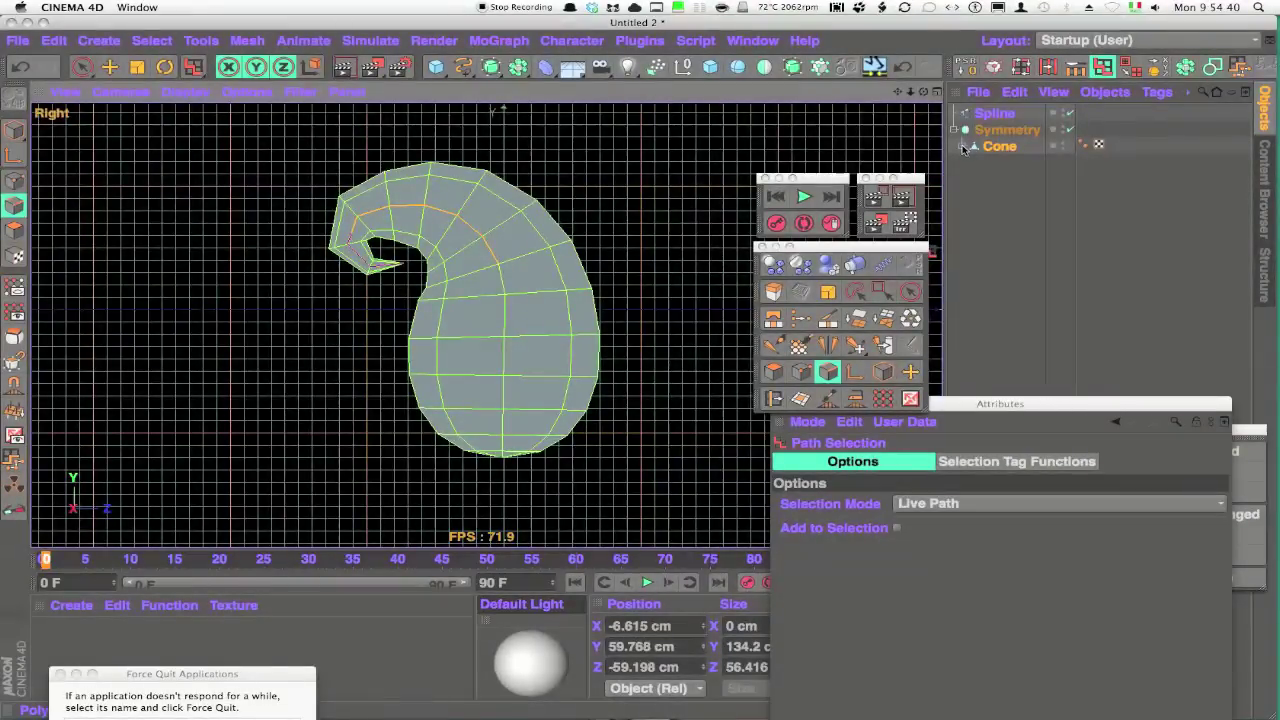
click(1010, 164)
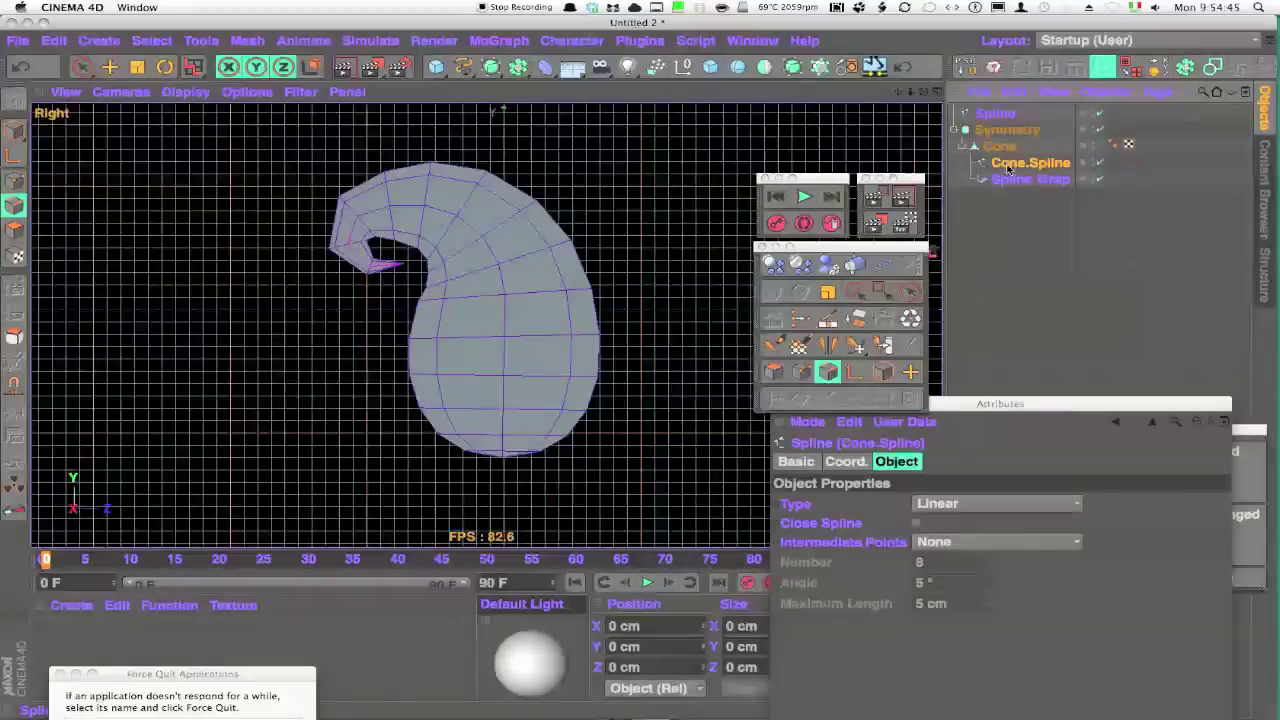
click(801, 372)
key(ctrl+z)
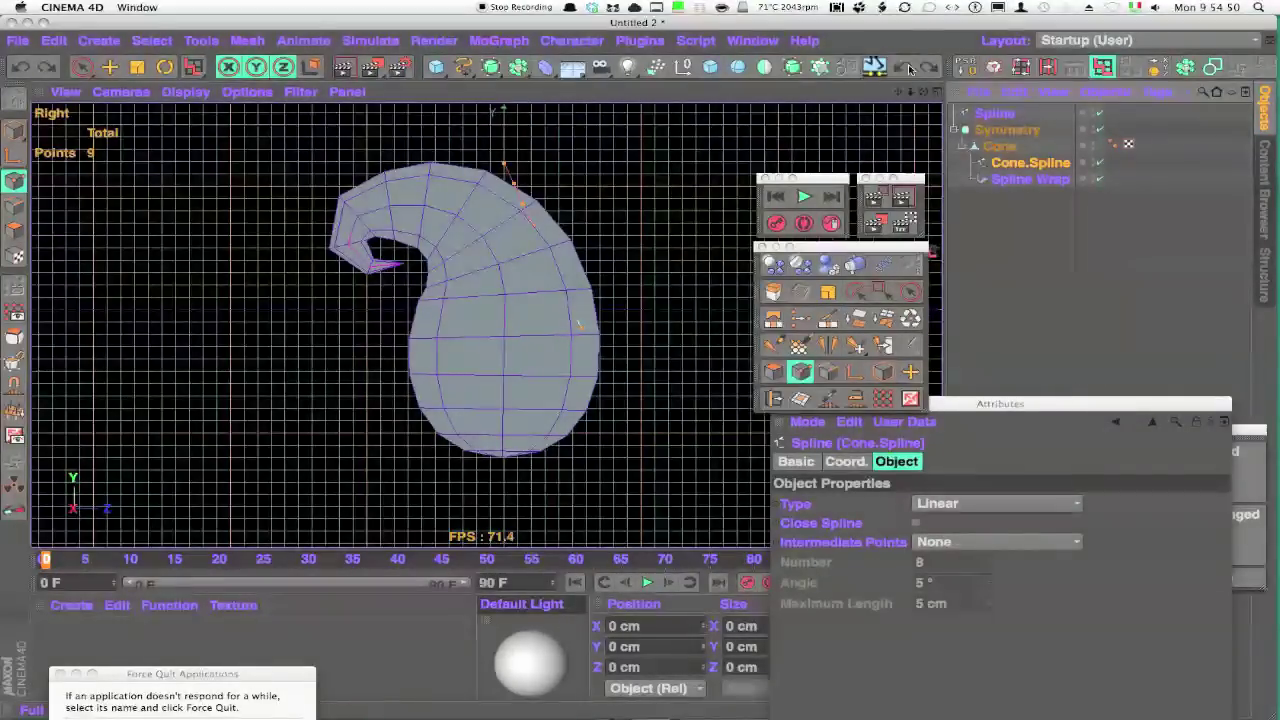
Step: Turn on X-Ray for the Cone mesh and check the Symmetry object's basic settings
click(980, 115)
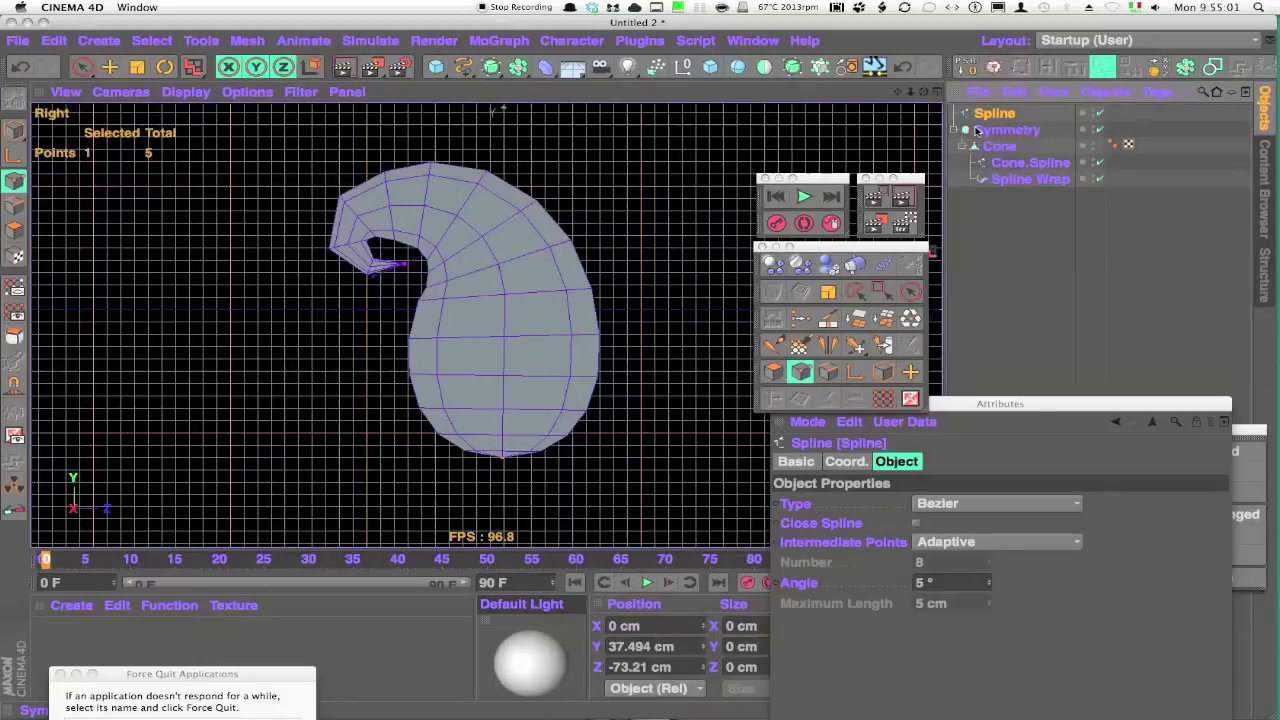
key(F2)
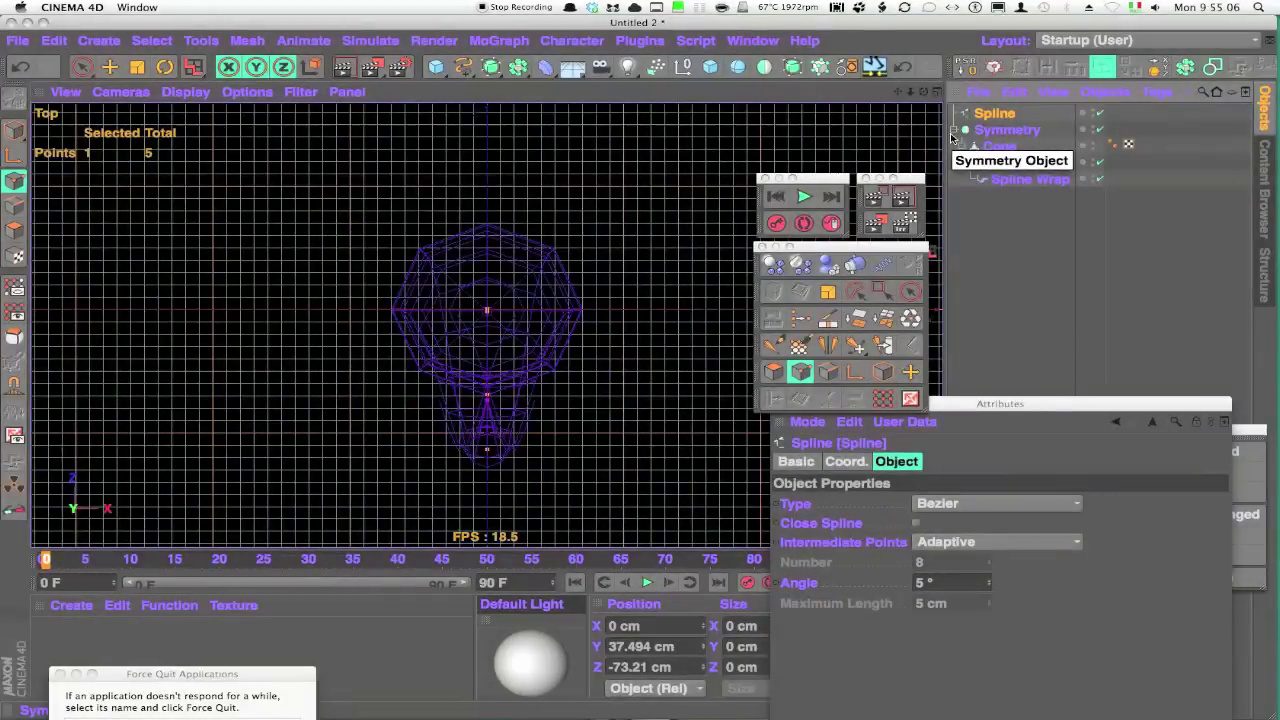
key(F1)
click(995, 146)
click(1007, 130)
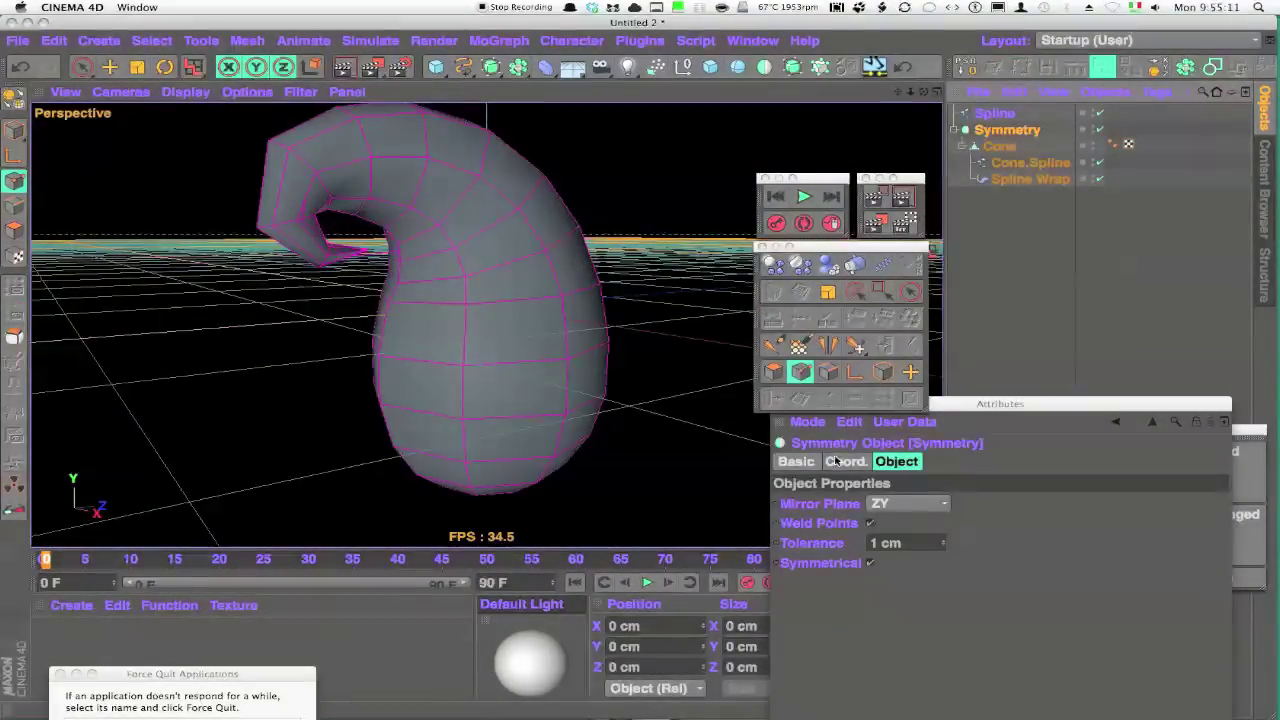
click(796, 461)
click(912, 641)
Step: Move Cone.Spline out of the Cone hierarchy to the scene's top level
click(1000, 162)
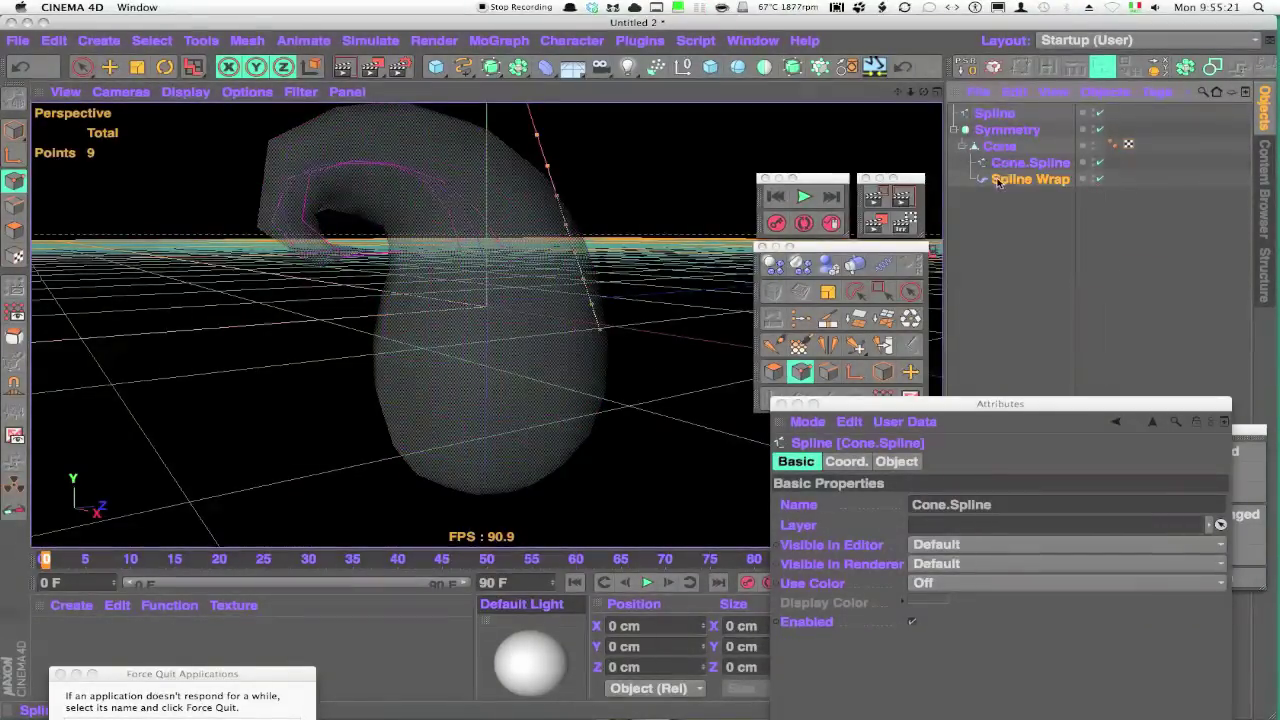
drag(1003, 179, 1001, 160)
alt+drag(635, 203, 651, 277)
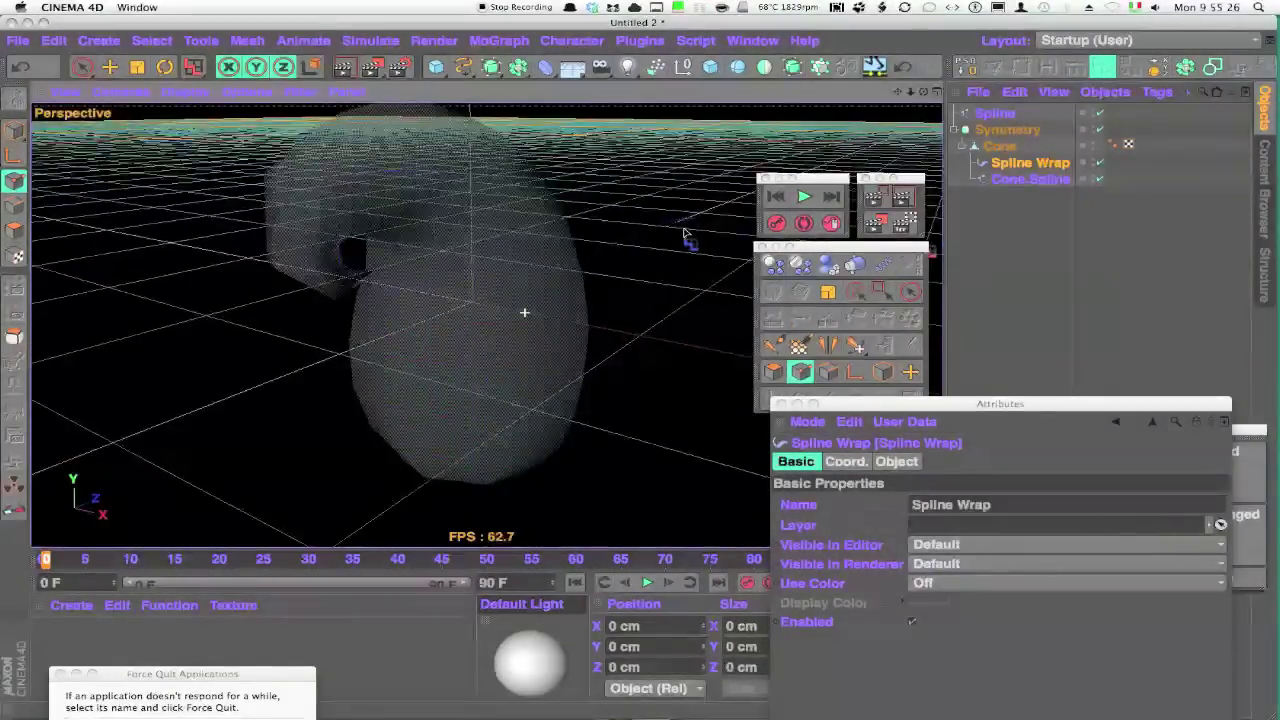
alt+drag(524, 312, 600, 320)
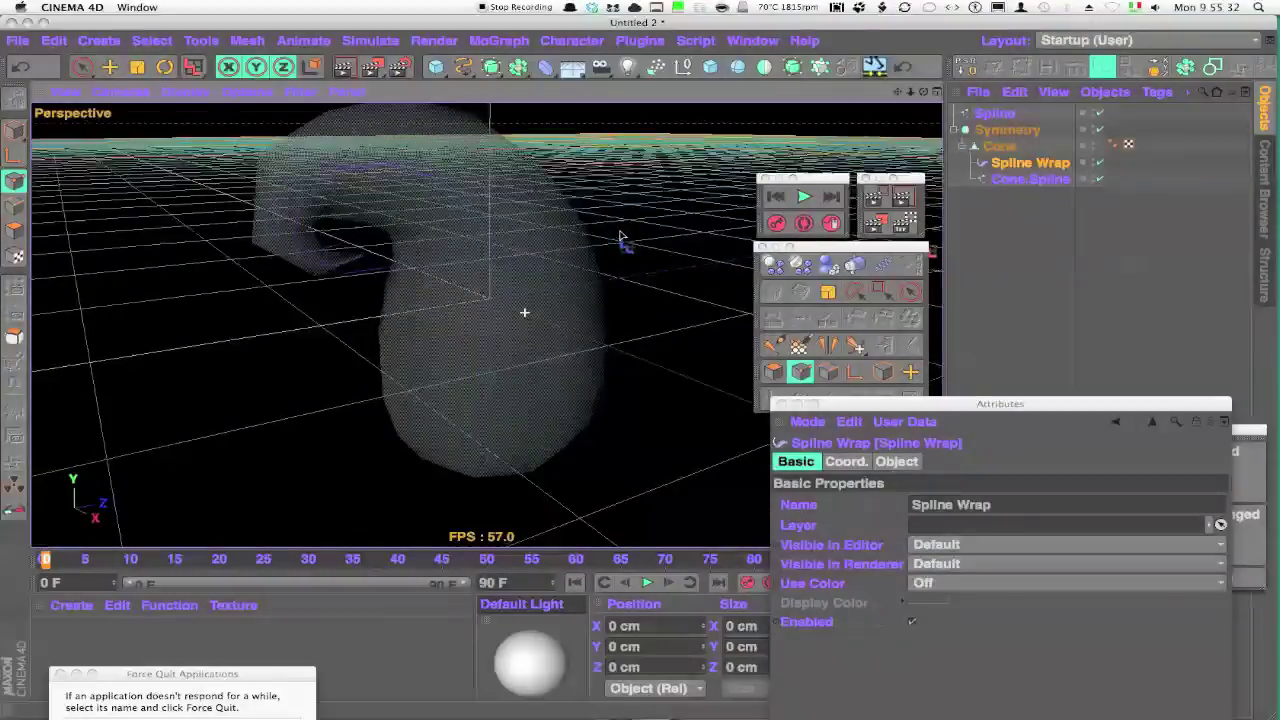
drag(872, 405, 875, 494)
click(1022, 179)
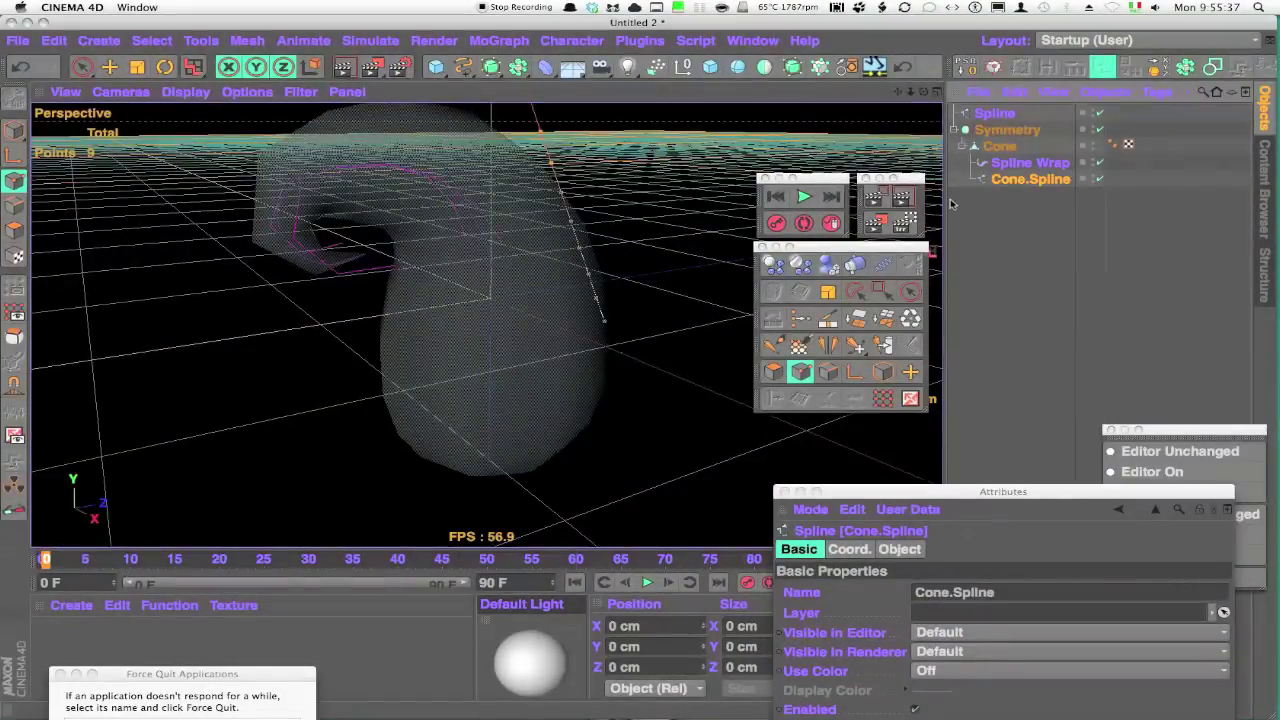
drag(1006, 181, 1010, 131)
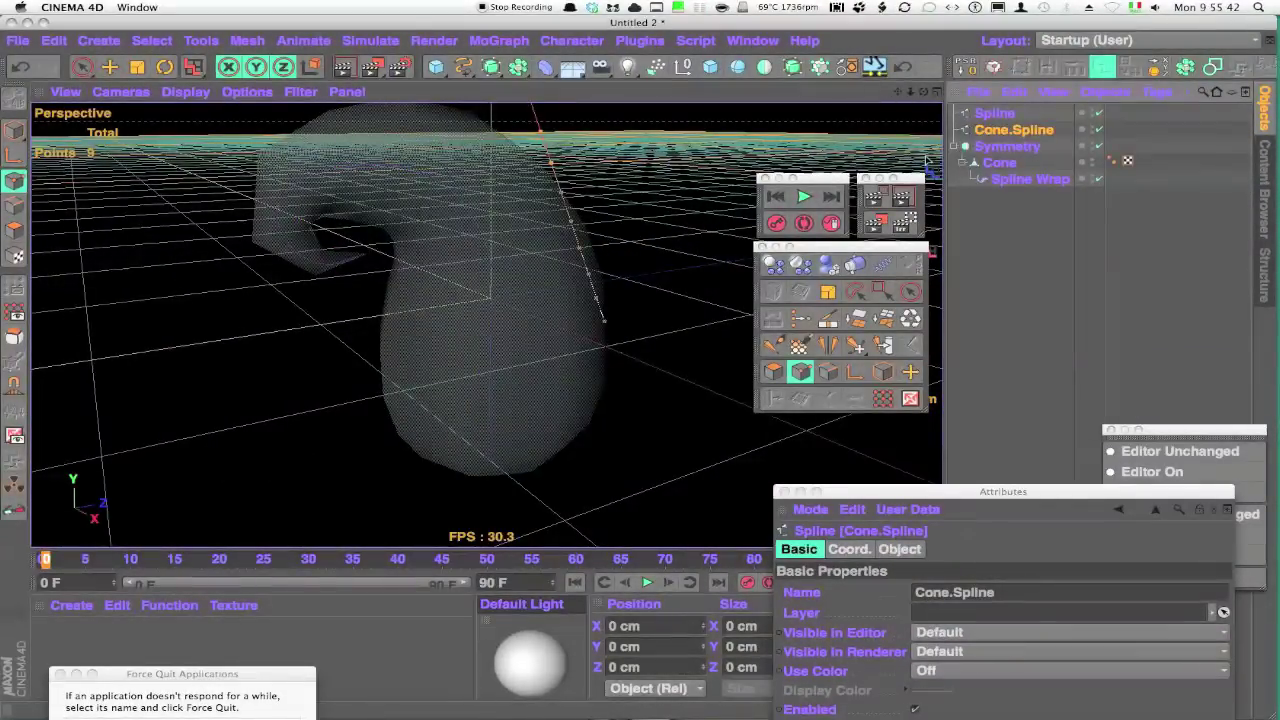
Step: Bake the Spline Wrap bend into the Cone via Current State to Object, removing Spline Wrap and the duplicate
mouse_move(617, 265)
alt+mouse_down()
mouse_move(603, 286)
mouse_move(663, 243)
mouse_move(658, 207)
alt+mouse_up()
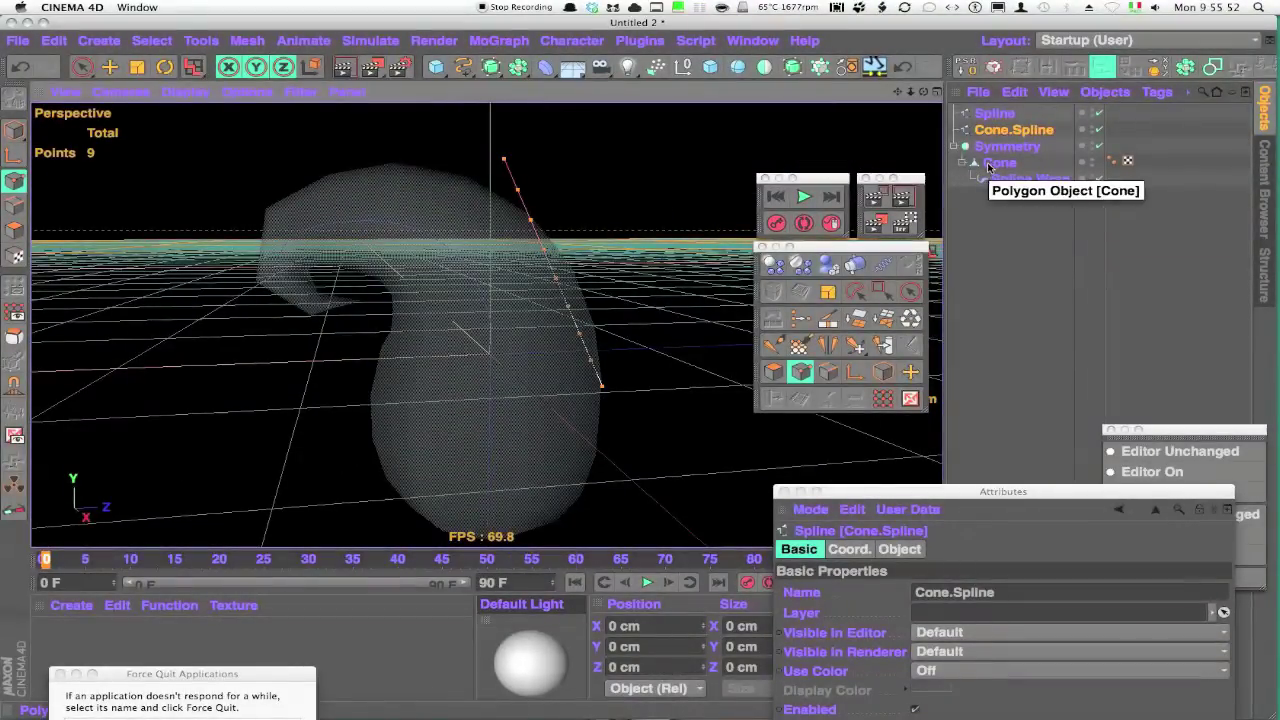
click(1030, 162)
right_click(1030, 162)
click(1030, 229)
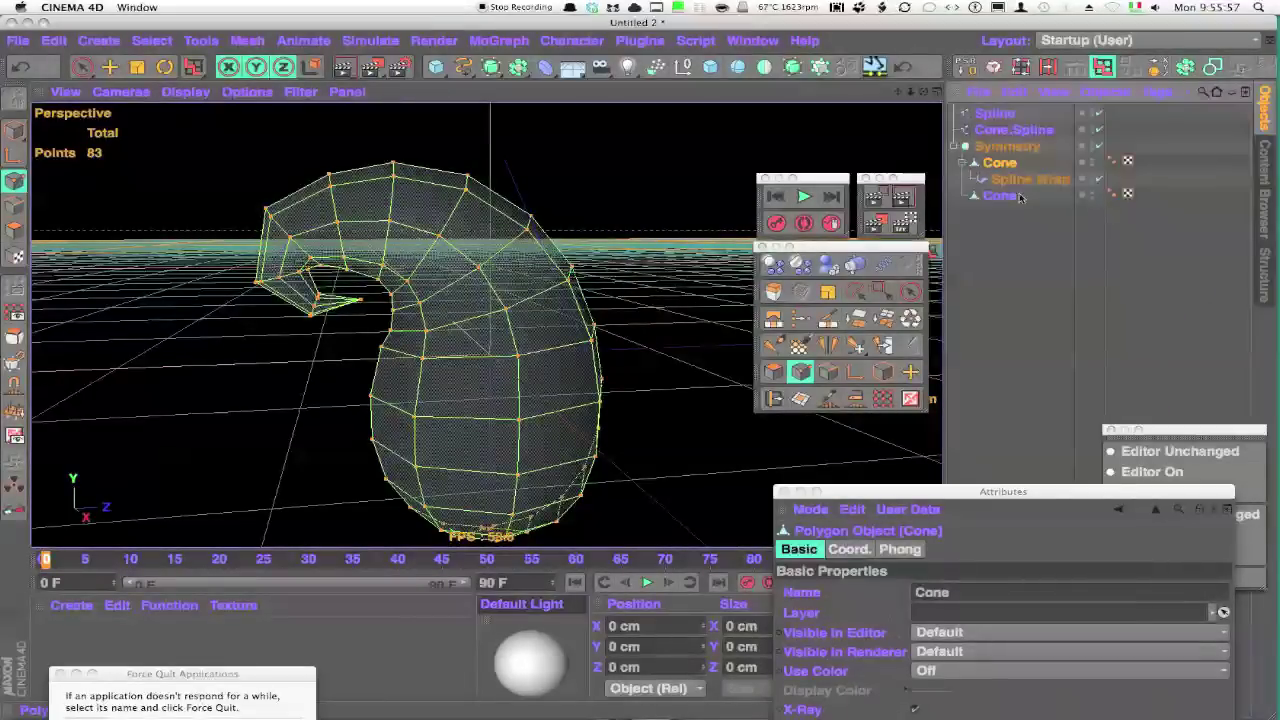
drag(1012, 152, 1010, 183)
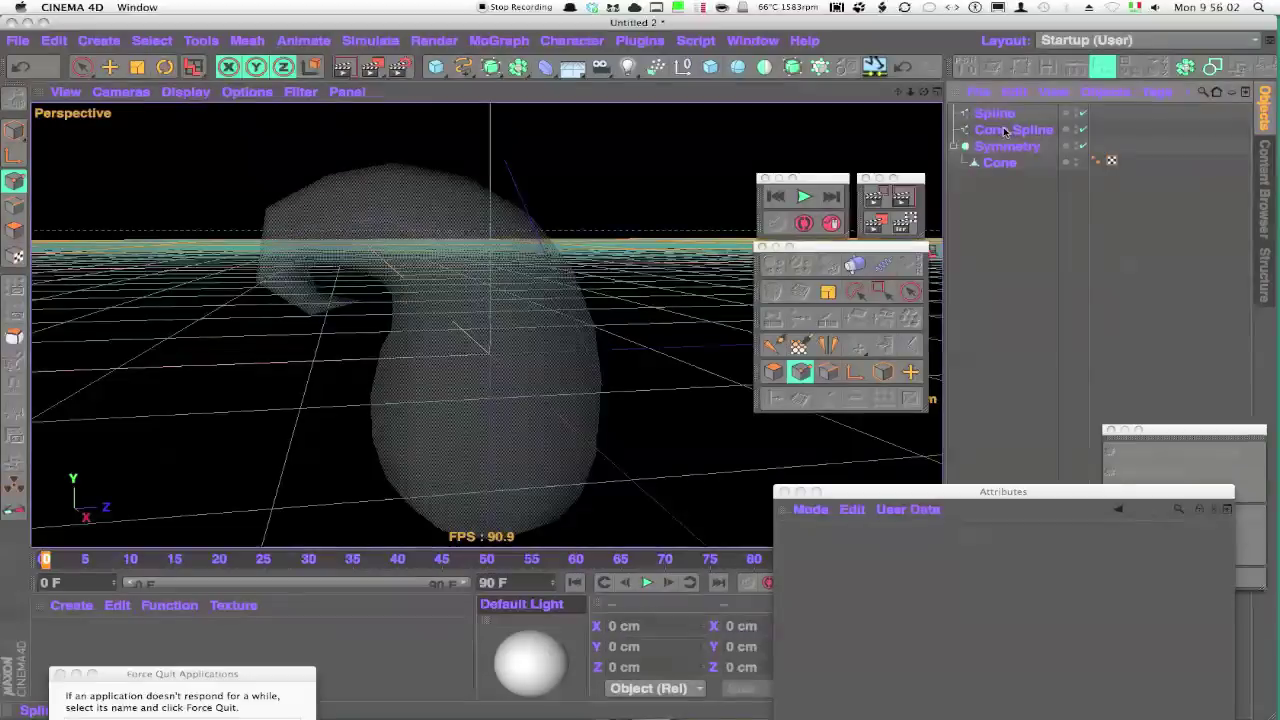
Step: Recreate the curl spline from the edge loop and convert it into a joint chain
click(1005, 131)
key(Delete)
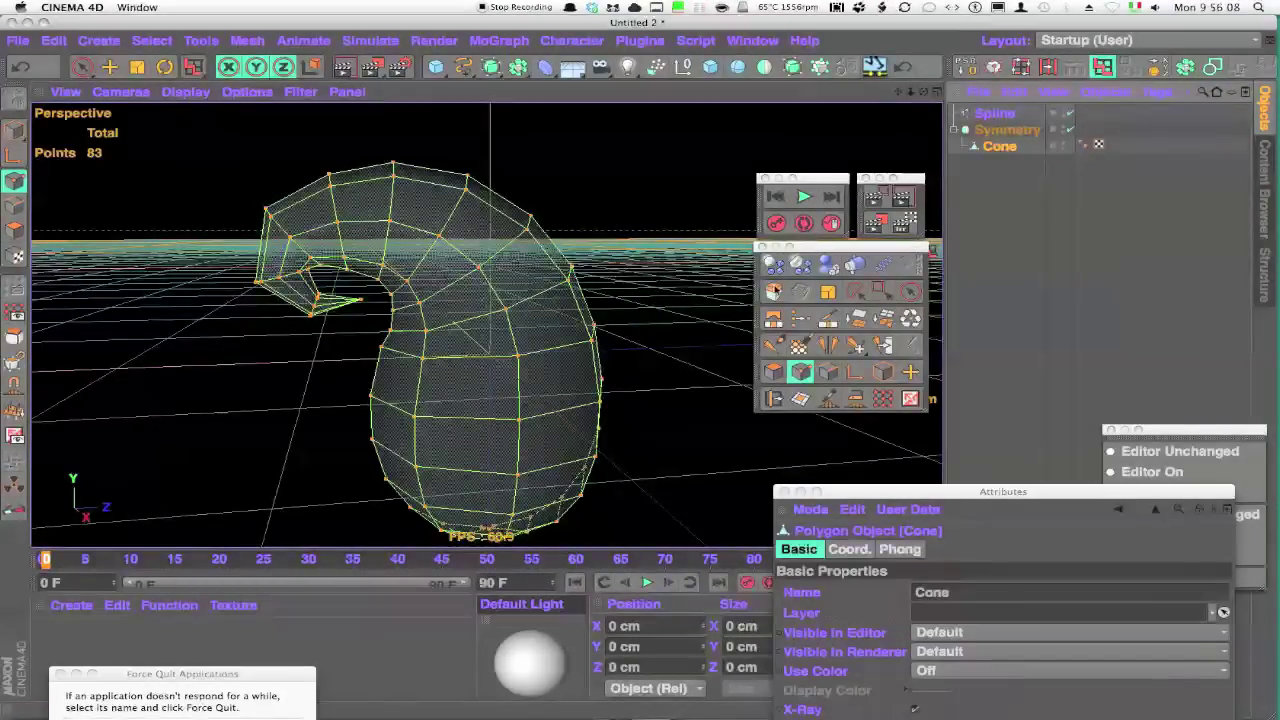
key(Return)
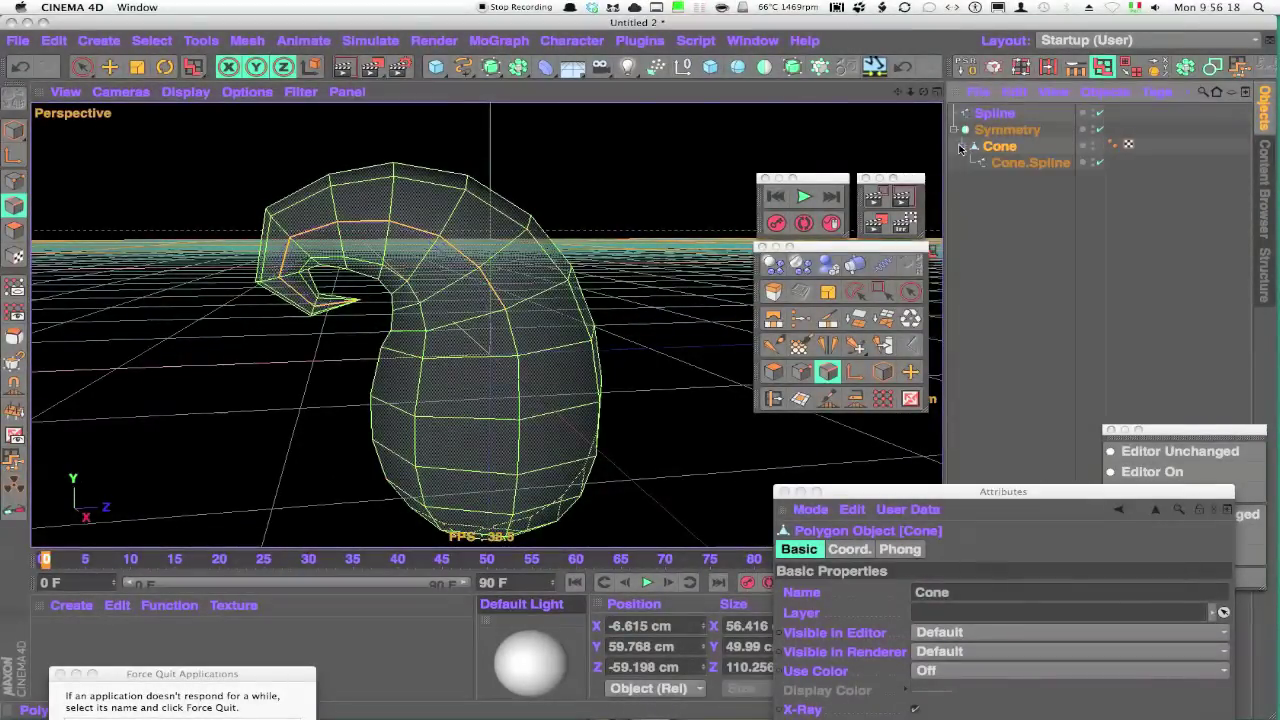
key(ctrl+e)
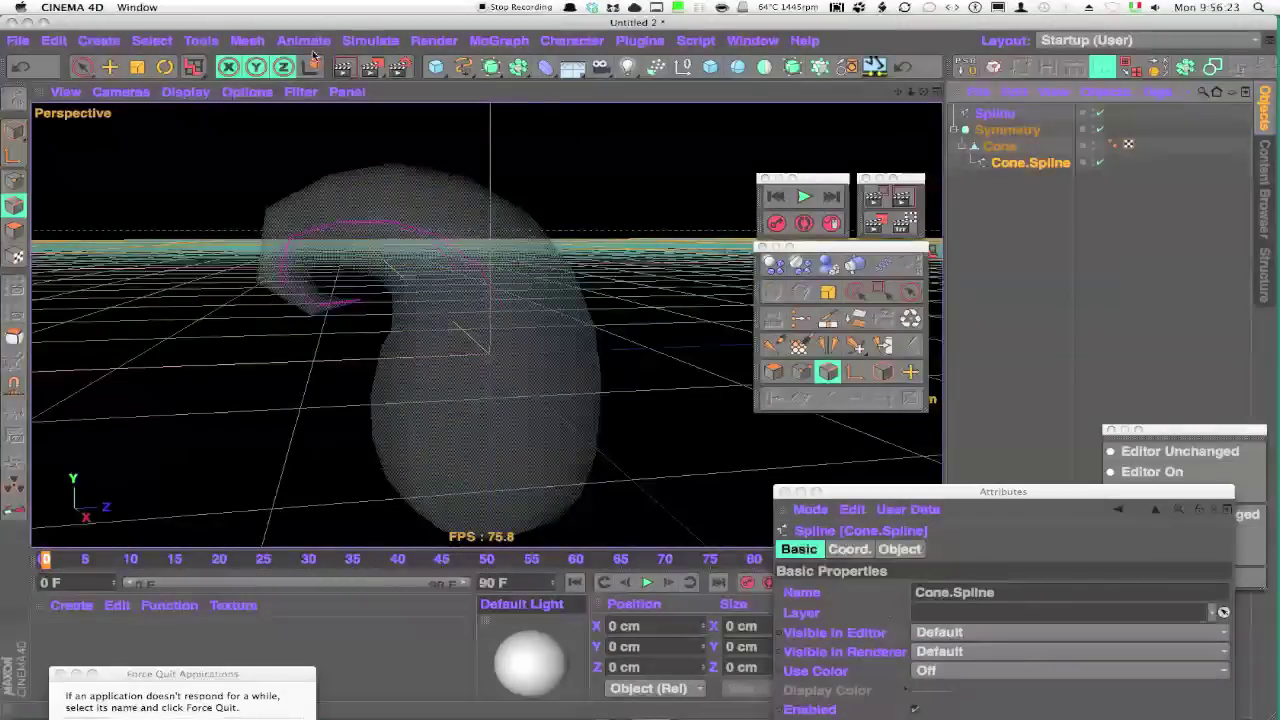
click(571, 40)
click(740, 97)
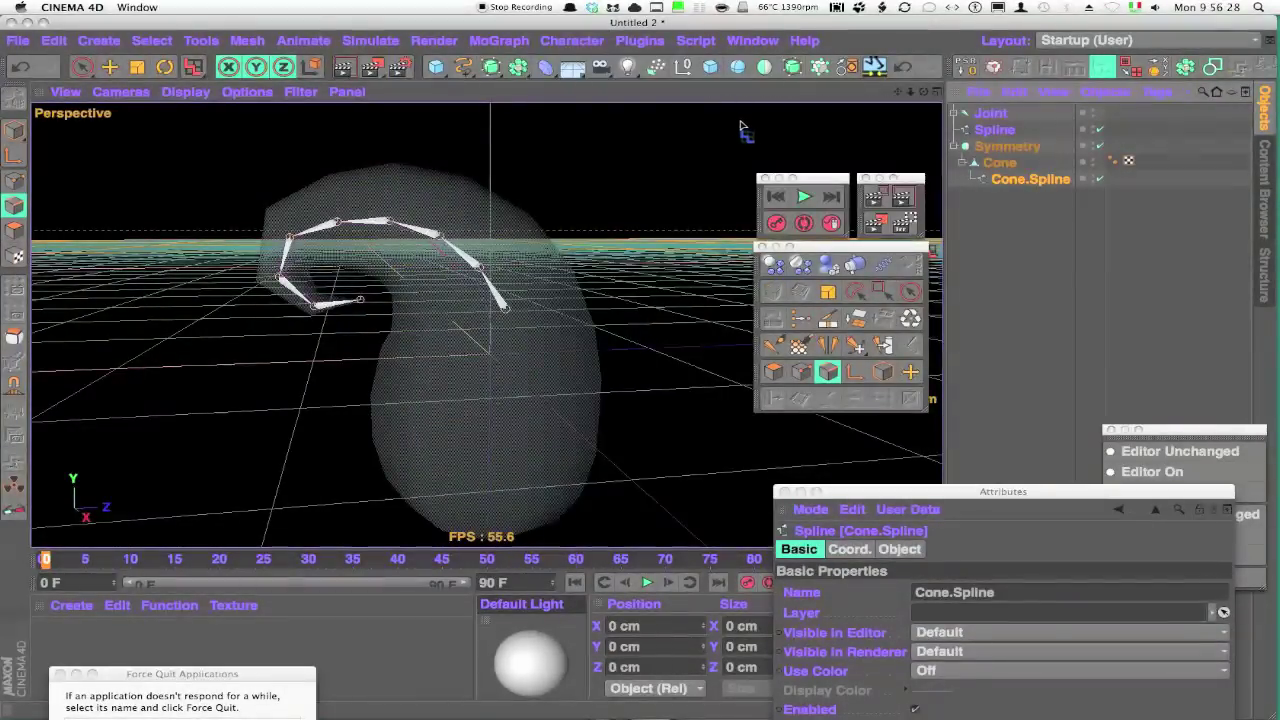
Step: Unfold the hierarchy, select all nine joints and set their X position to 0 cm
click(990, 113)
click(1055, 91)
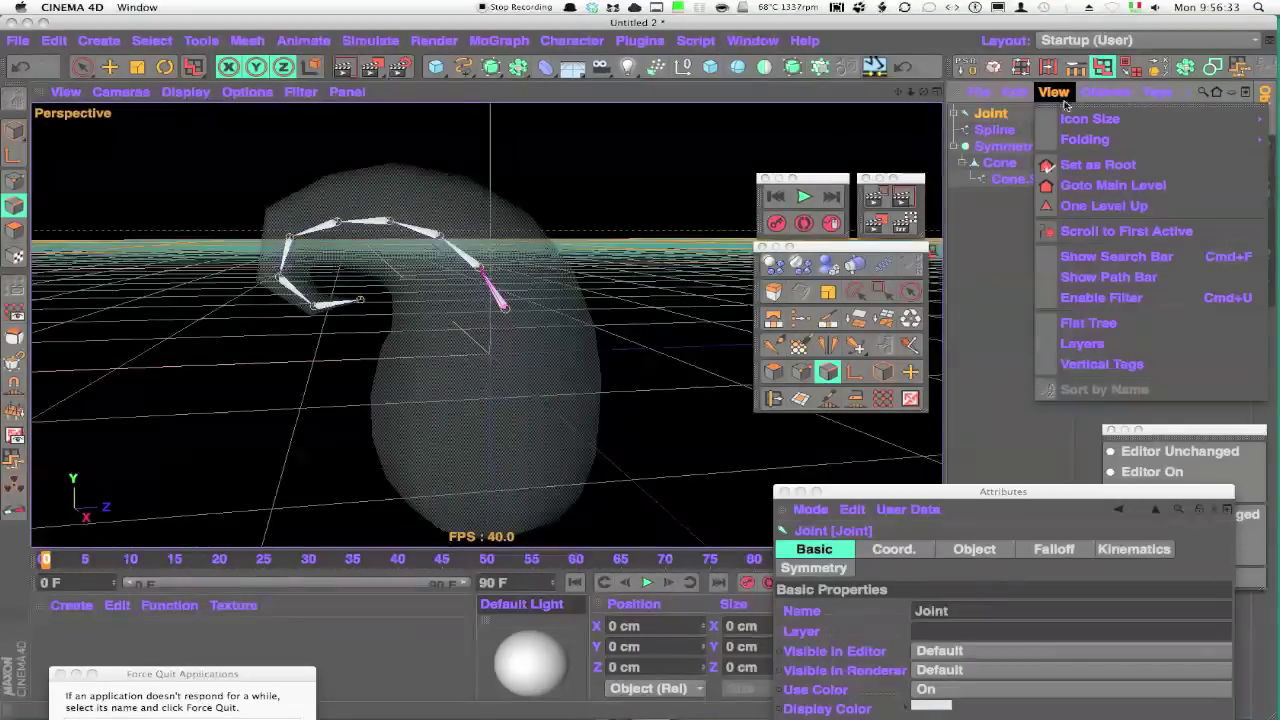
click(900, 189)
drag(1052, 117, 970, 250)
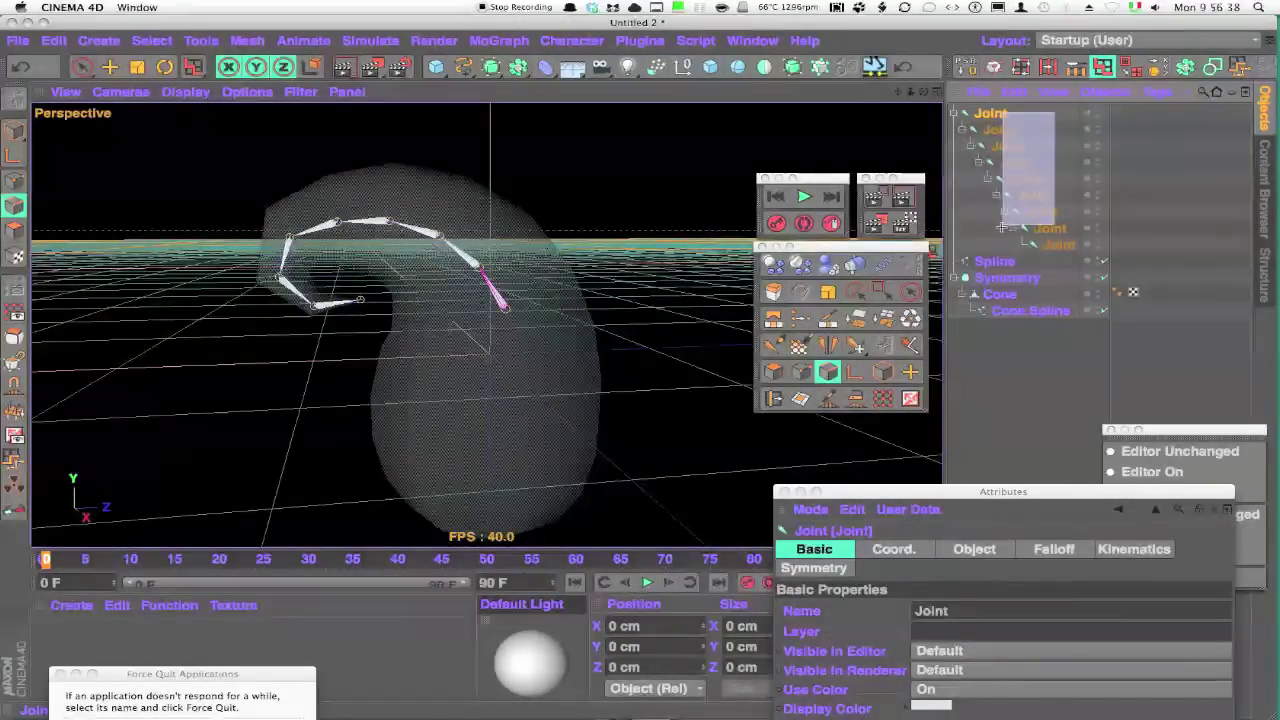
mouse_move(909, 495)
mouse_down()
mouse_move(1008, 492)
mouse_move(925, 372)
mouse_up()
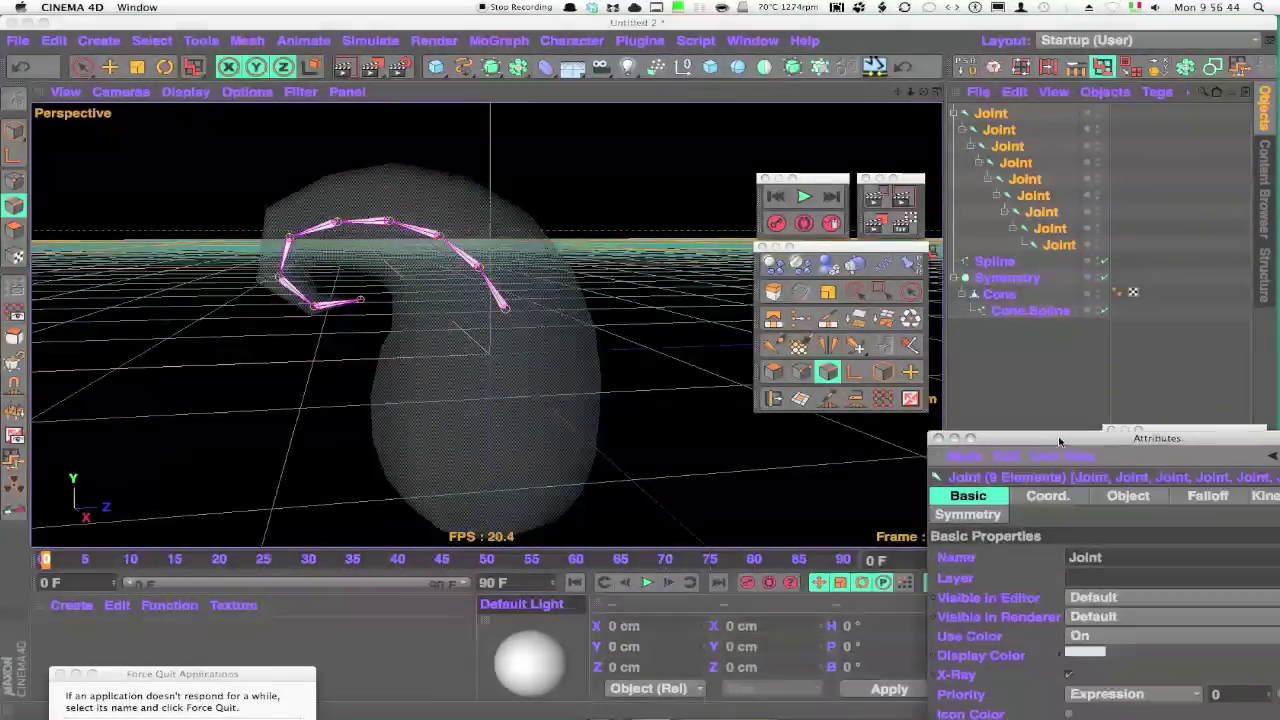
click(910, 427)
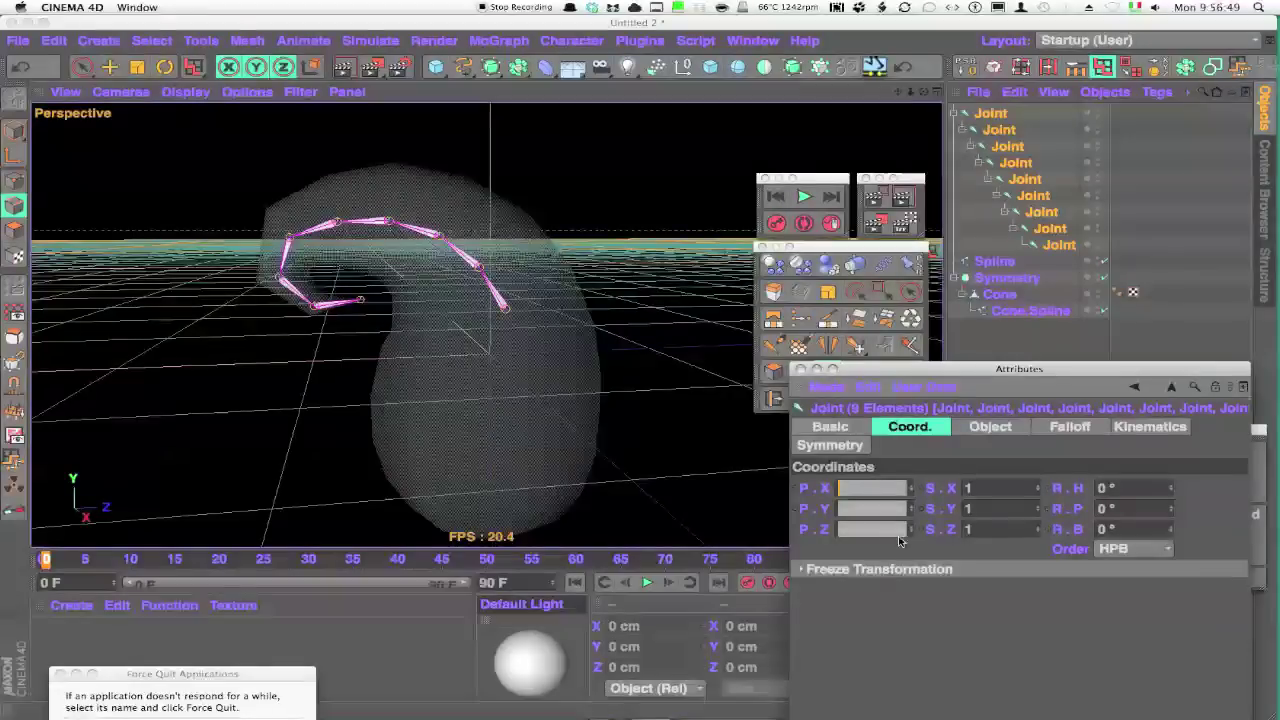
right_click(911, 488)
mouse_move(593, 279)
alt+mouse_down()
mouse_move(352, 354)
mouse_move(571, 293)
alt+mouse_up()
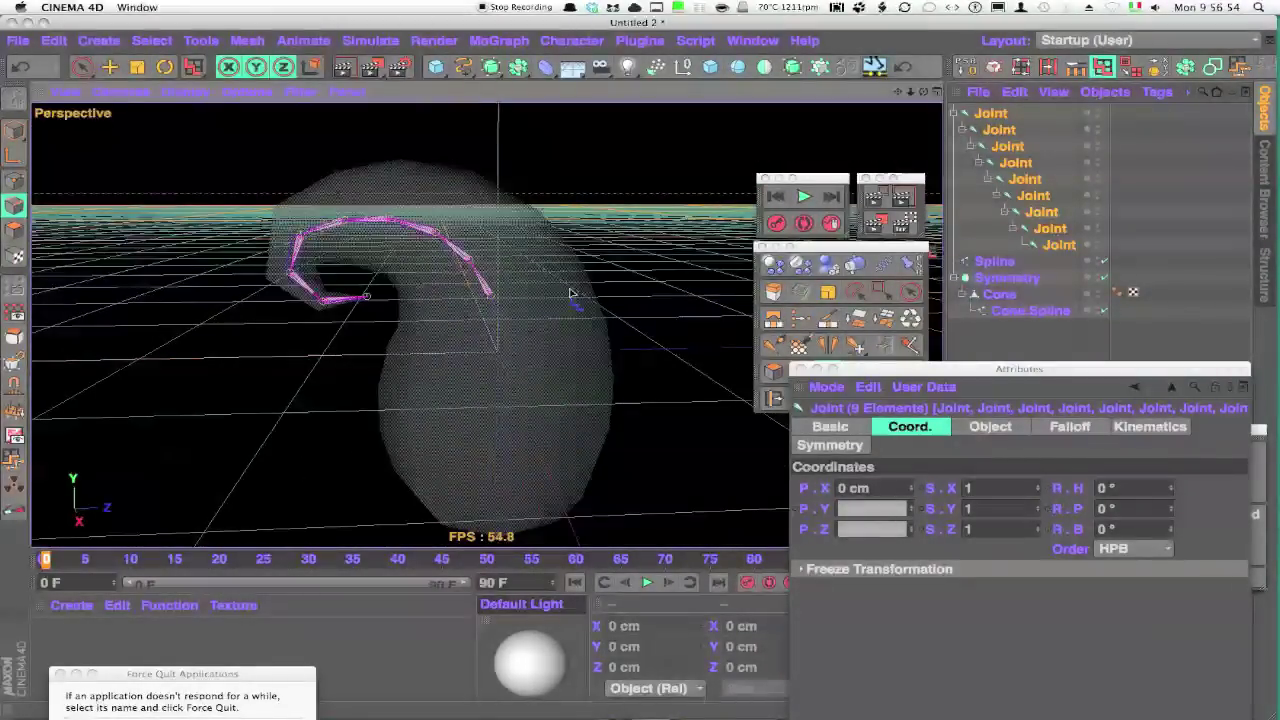
Step: In the side view, draw a root joint reaching down to the mesh bottom
key(F3)
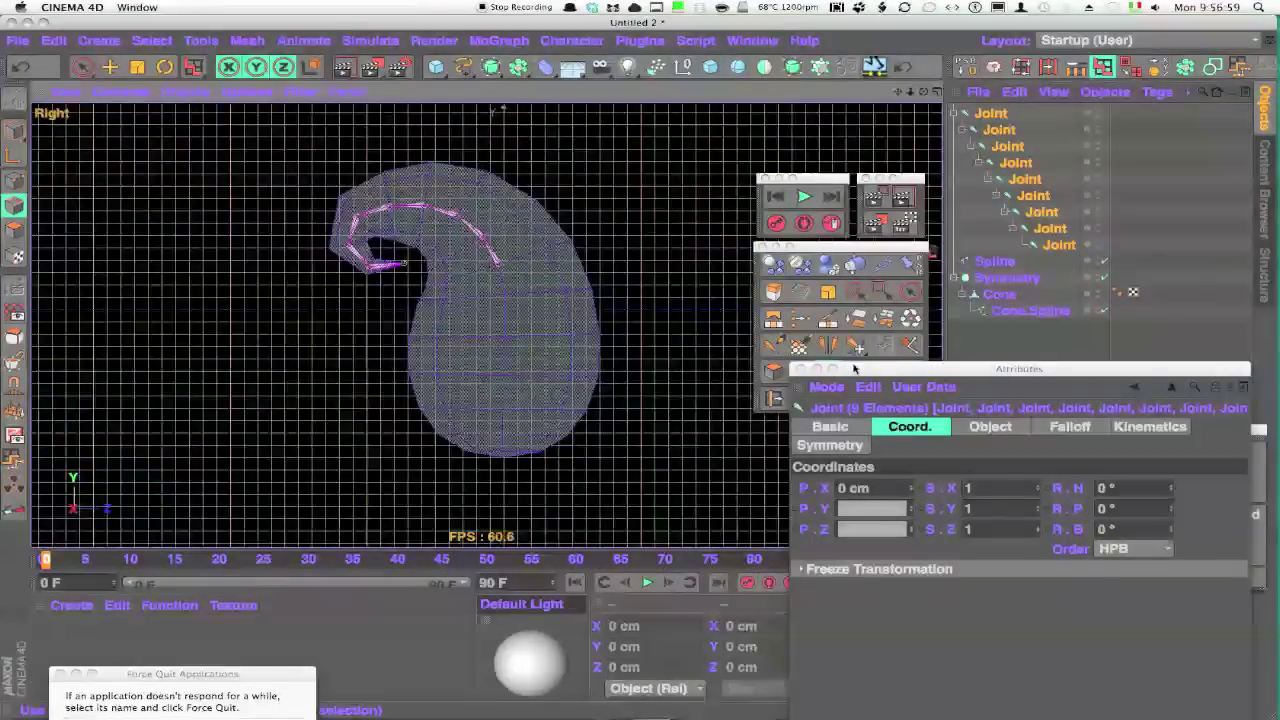
click(773, 345)
mouse_move(865, 372)
mouse_down()
mouse_move(940, 428)
mouse_move(915, 363)
mouse_up()
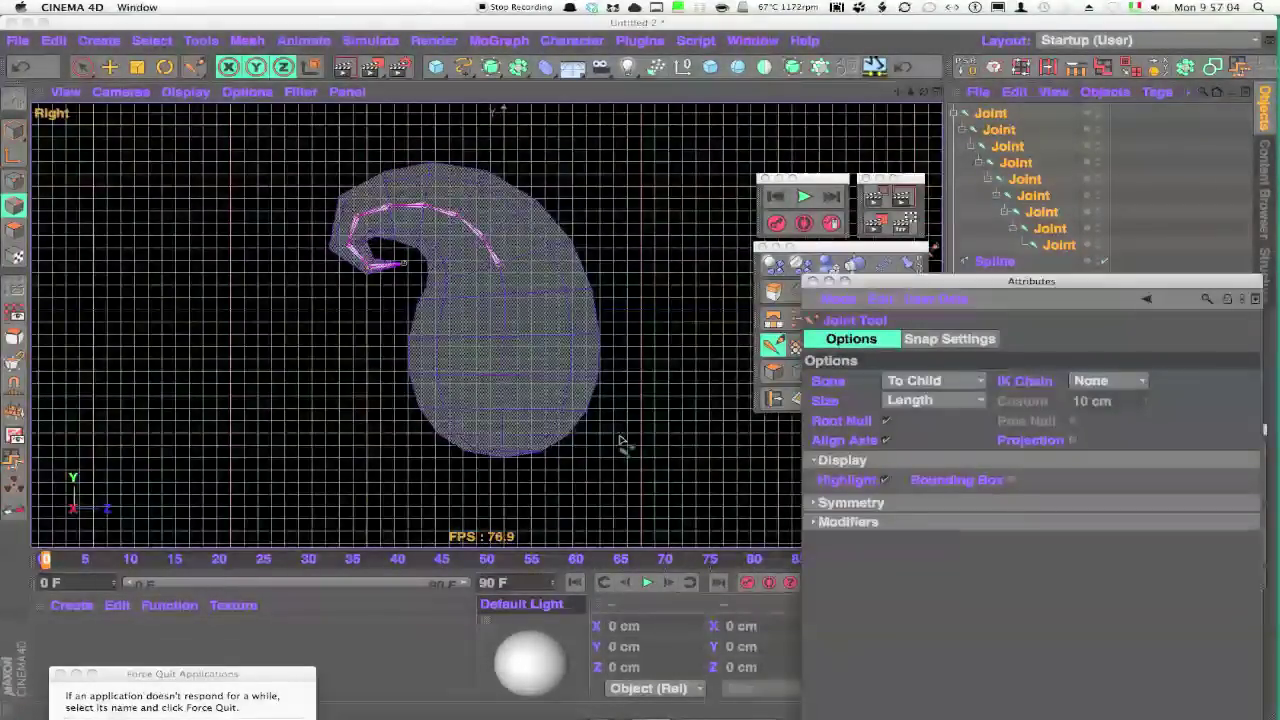
ctrl+click(510, 458)
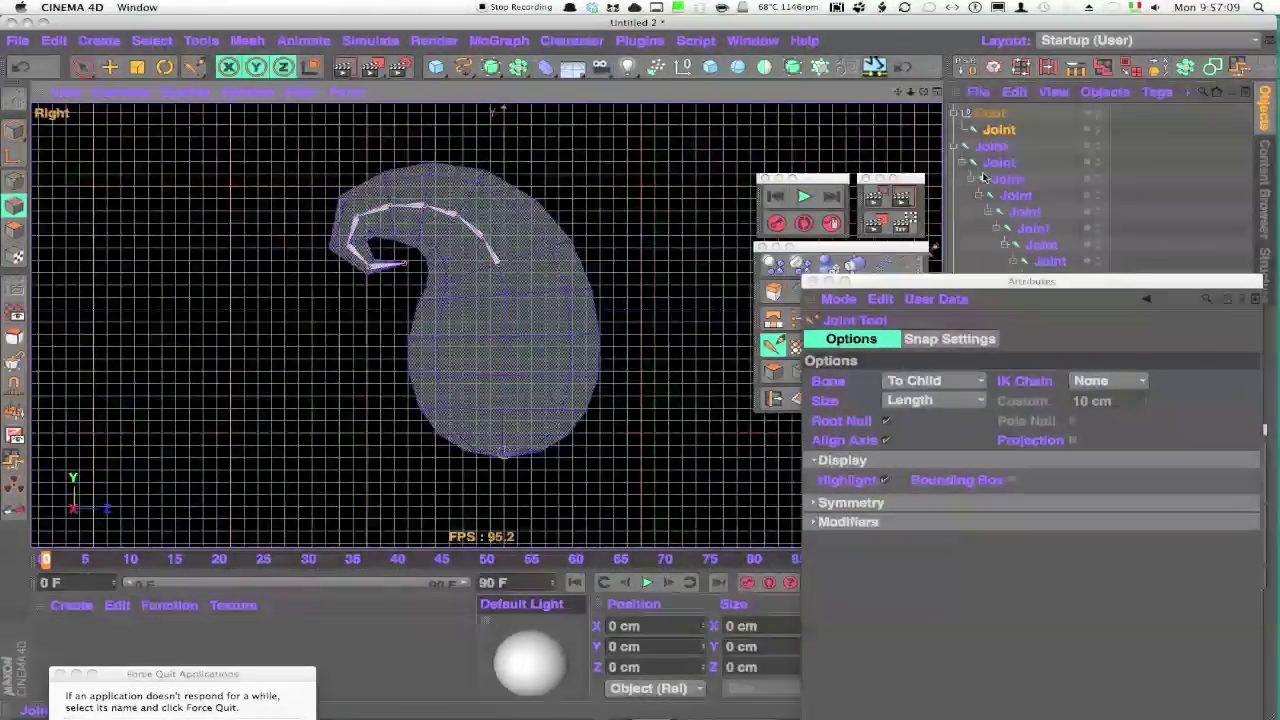
Step: Create an IK chain with a Joint.Goal and delete the leftover Spline object
click(1005, 146)
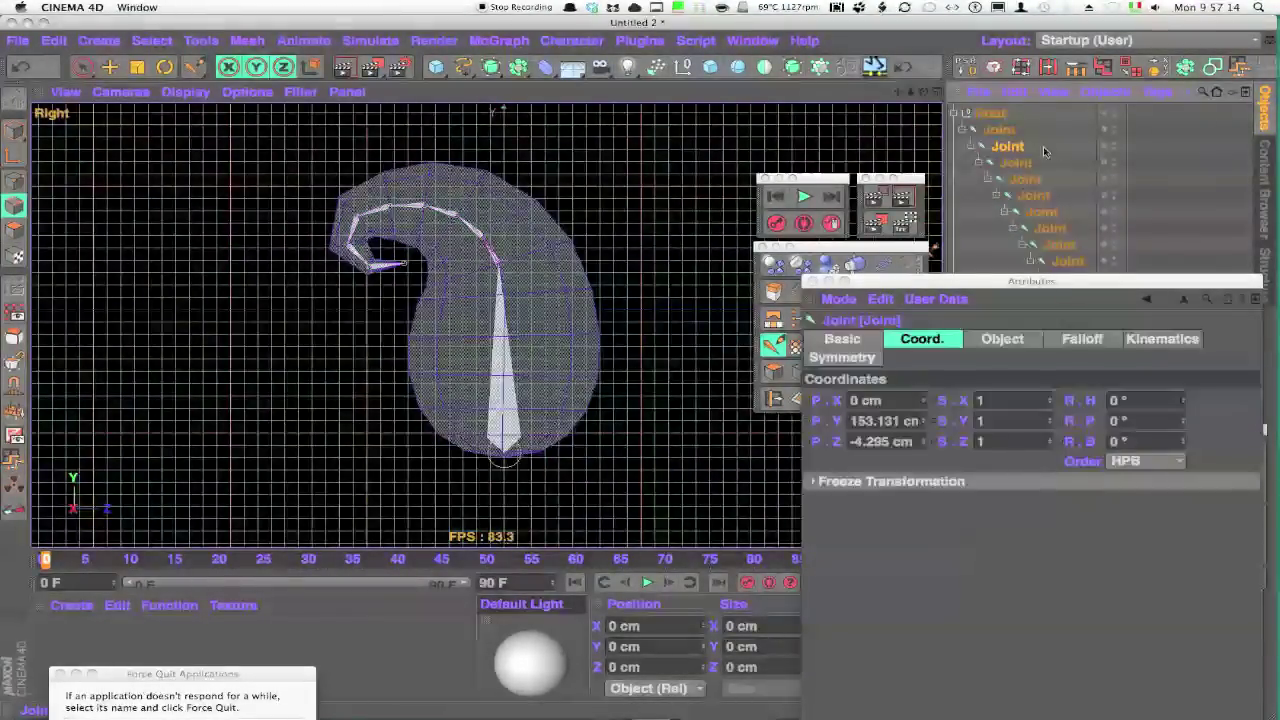
drag(1030, 281, 1025, 449)
drag(853, 345, 885, 357)
click(885, 356)
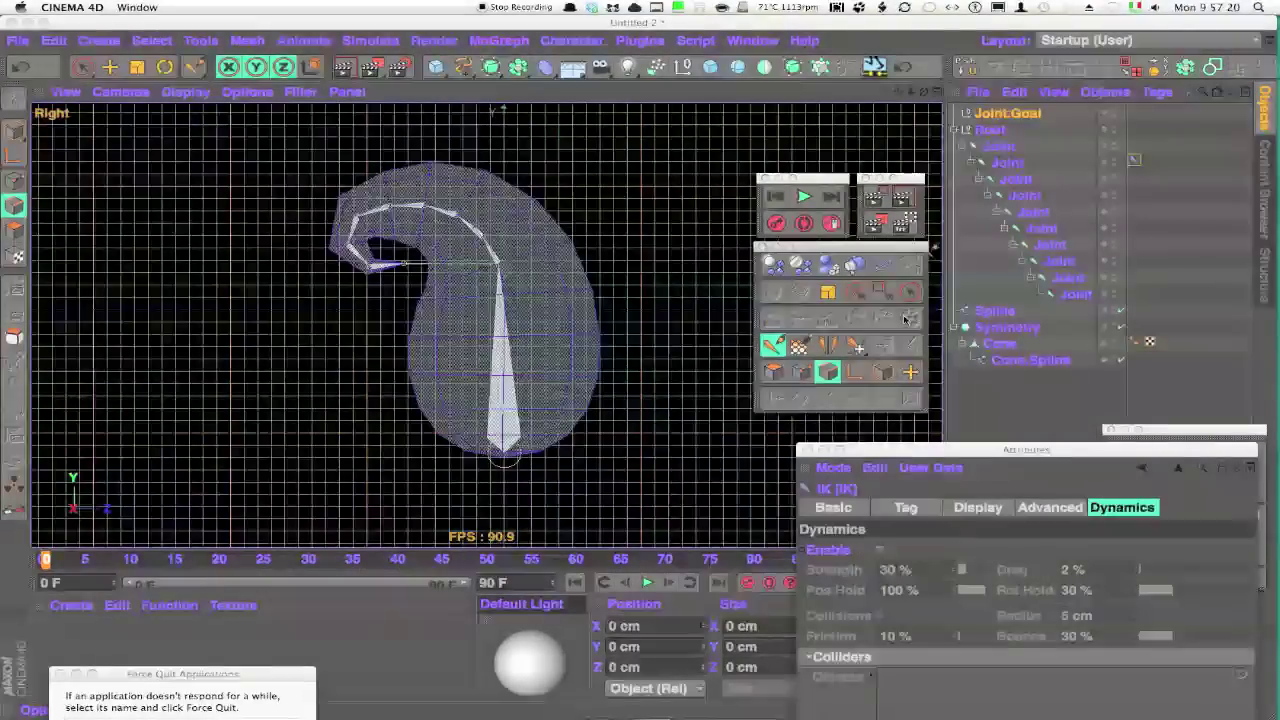
click(995, 311)
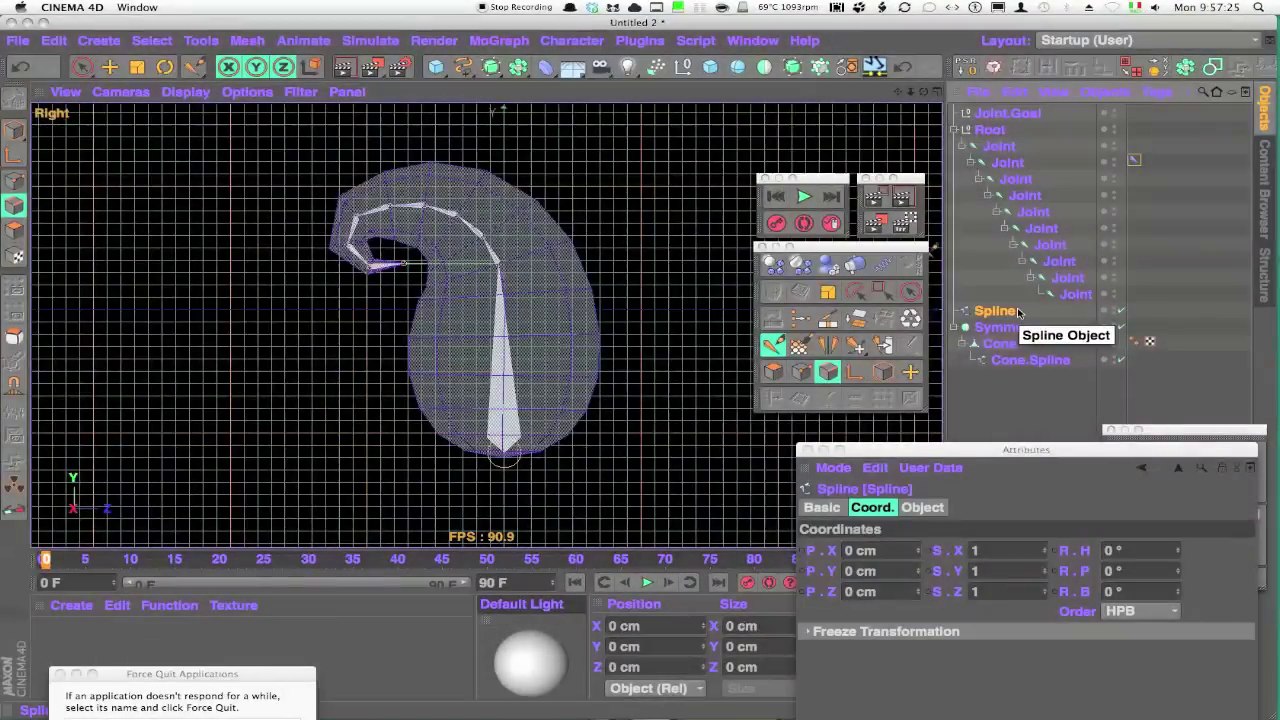
key(Delete)
click(1002, 316)
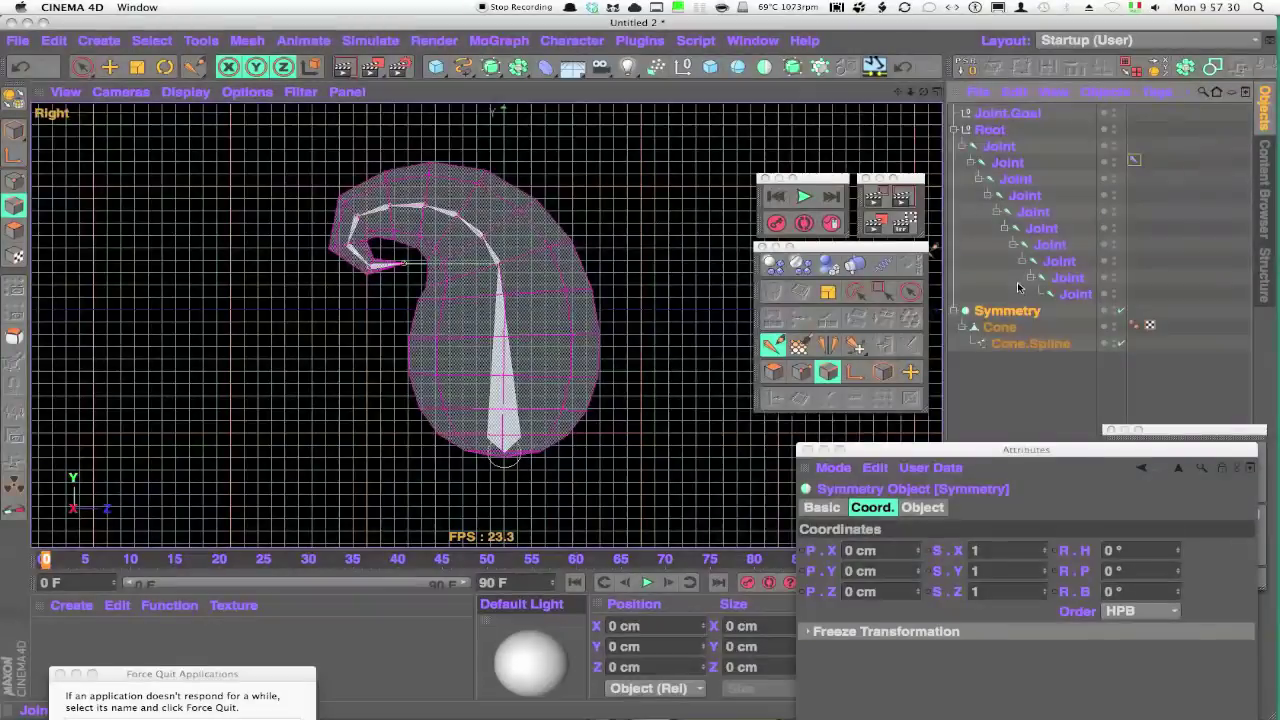
Step: Move the Cone mesh out of the Symmetry hierarchy to the top level
click(1104, 90)
click(1020, 193)
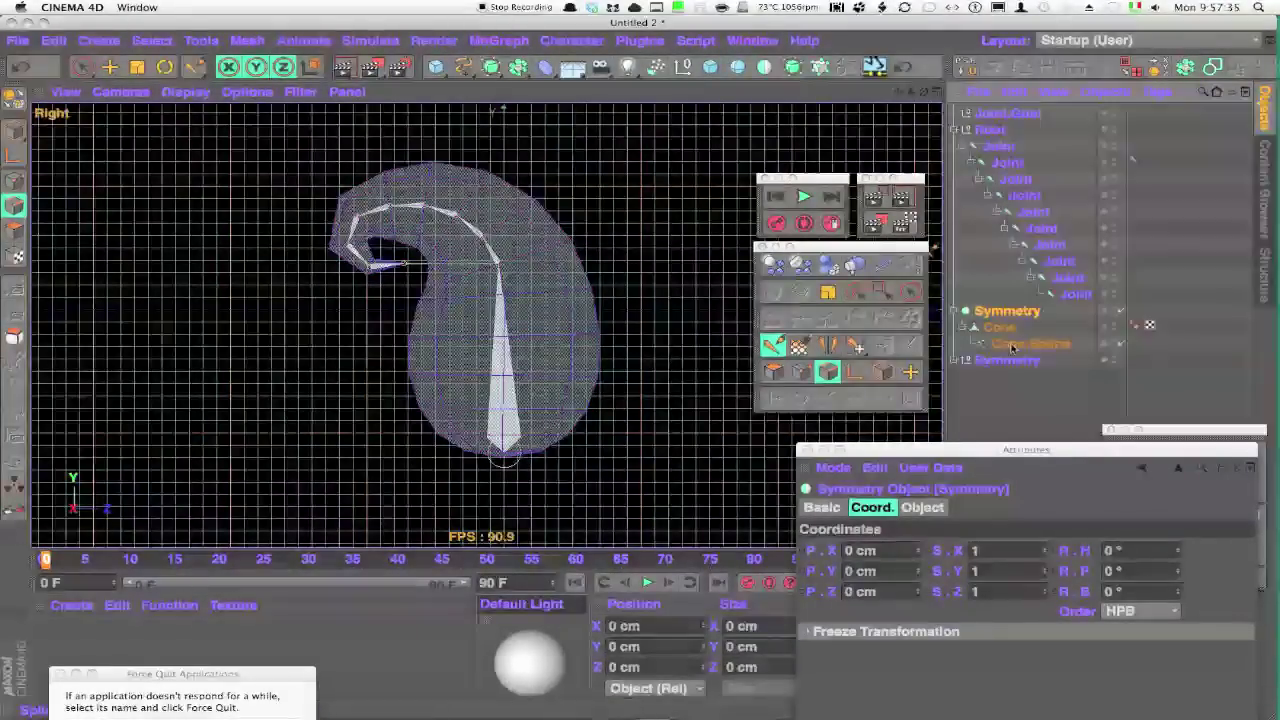
key(Delete)
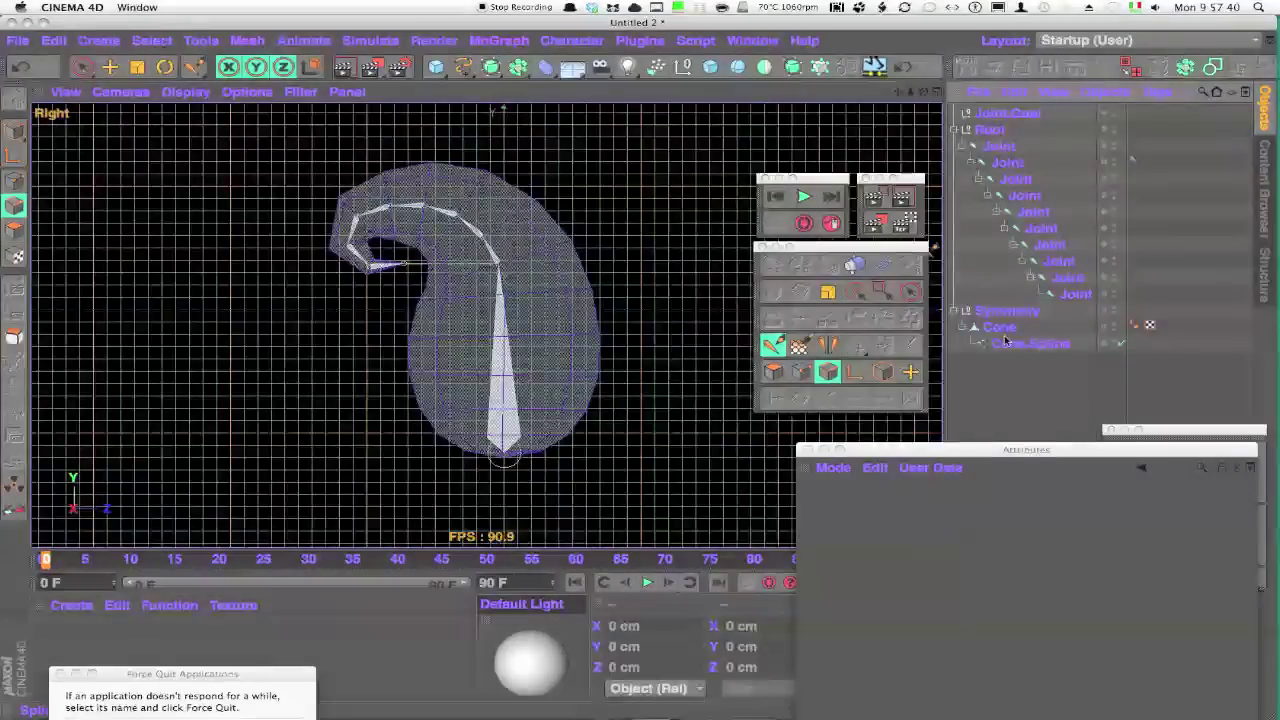
drag(1012, 120, 1010, 122)
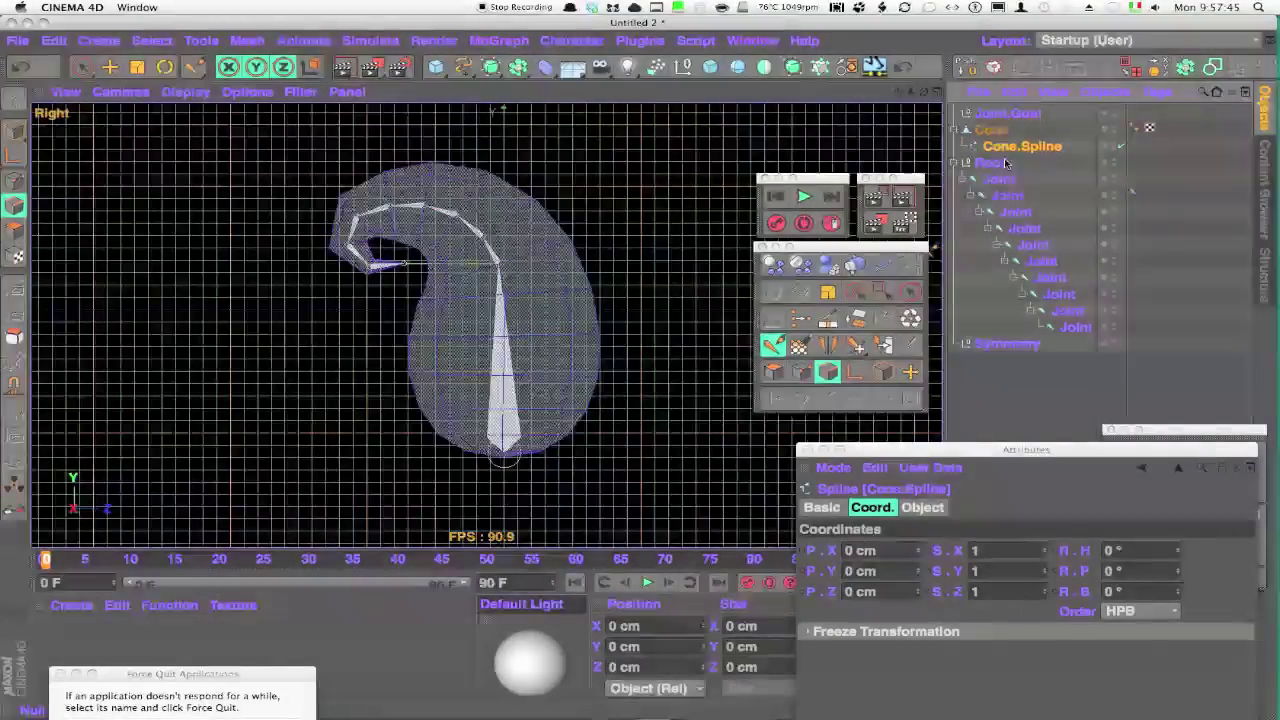
Step: Delete Symmetry and Joint.Goal, then bind the Cone to all the joints
click(995, 328)
key(Delete)
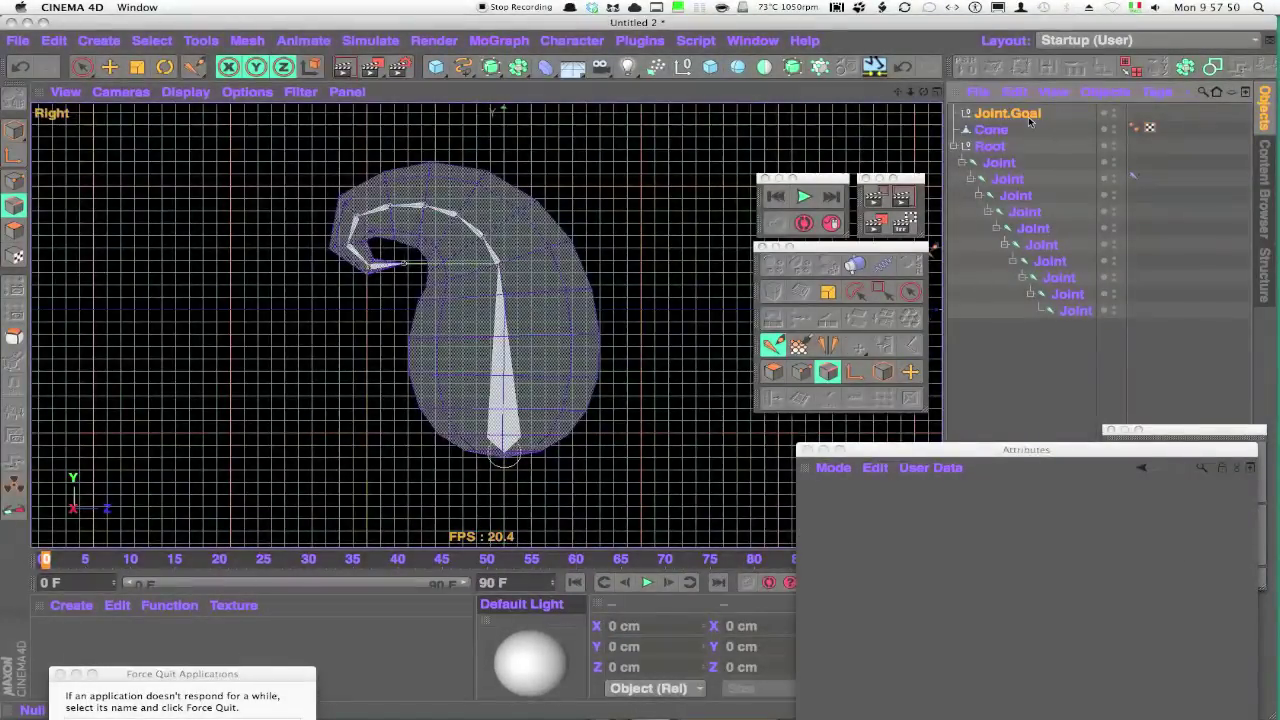
key(Delete)
drag(1086, 115, 962, 312)
click(886, 347)
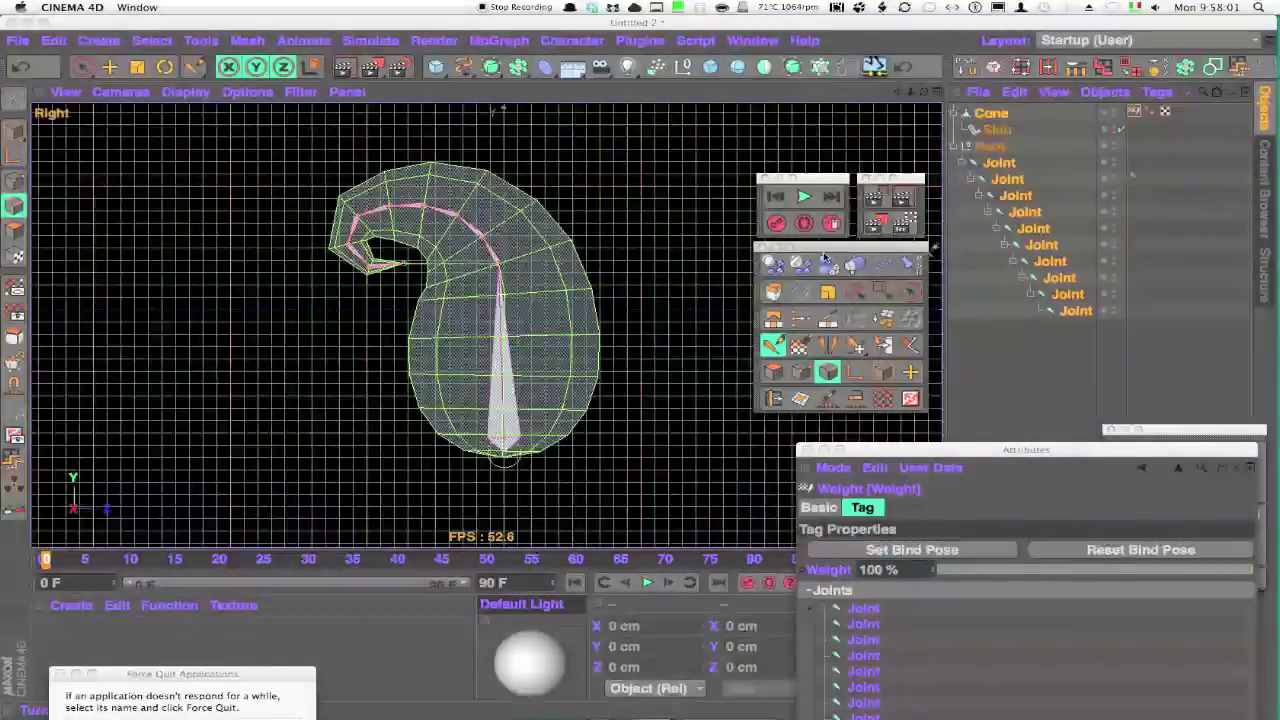
Step: In Perspective, activate the Weight Tool and select all ten joints and the Weight tag
key(F1)
alt+drag(528, 279, 588, 314)
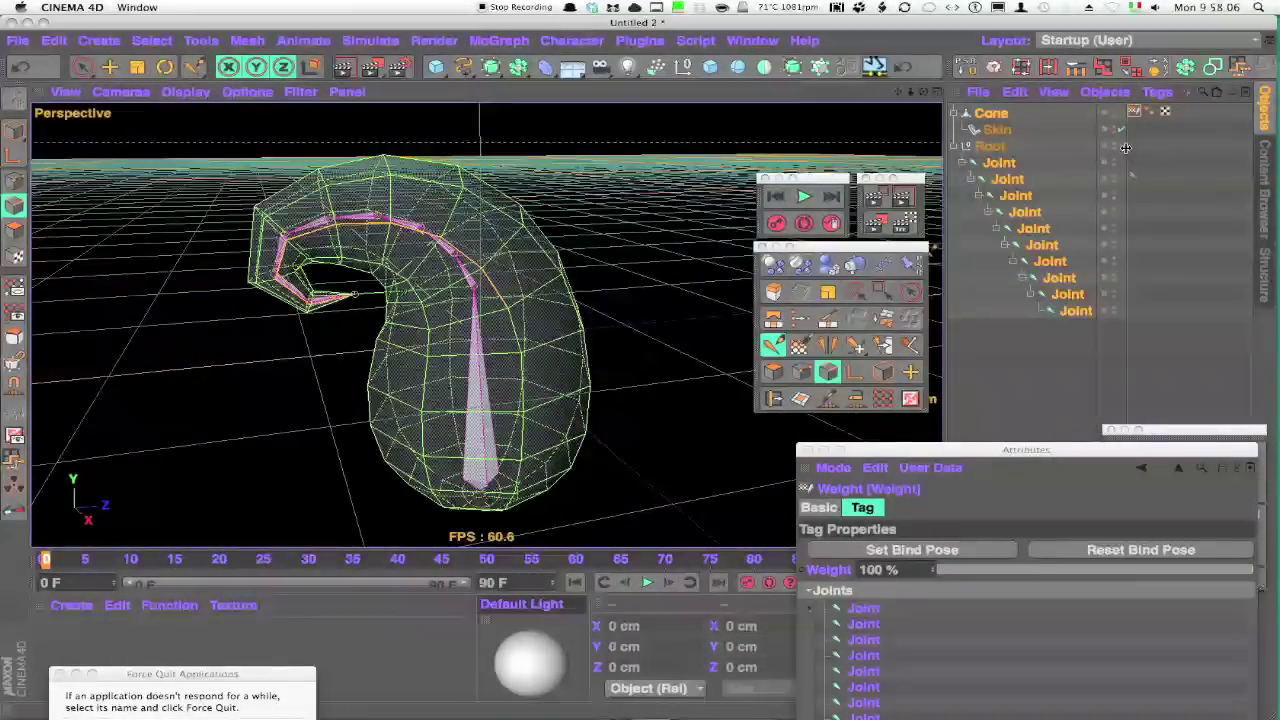
double_click(1135, 111)
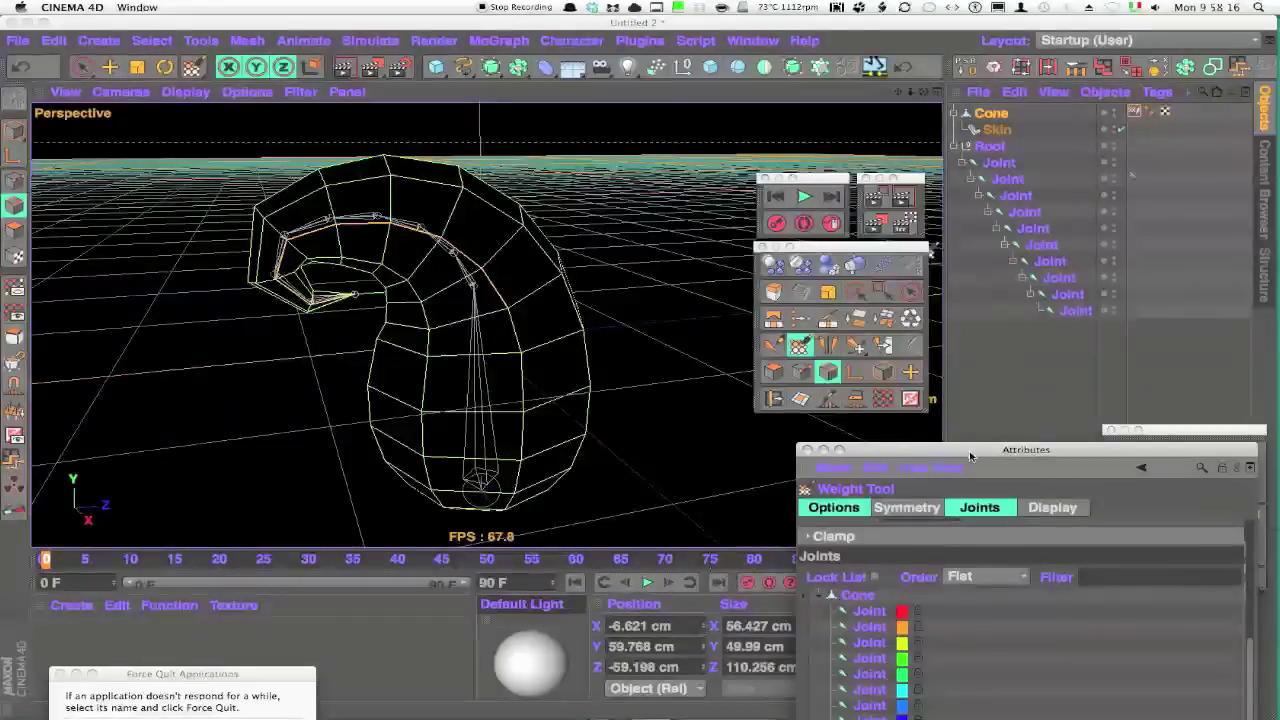
drag(970, 455, 874, 419)
drag(1068, 340, 1065, 168)
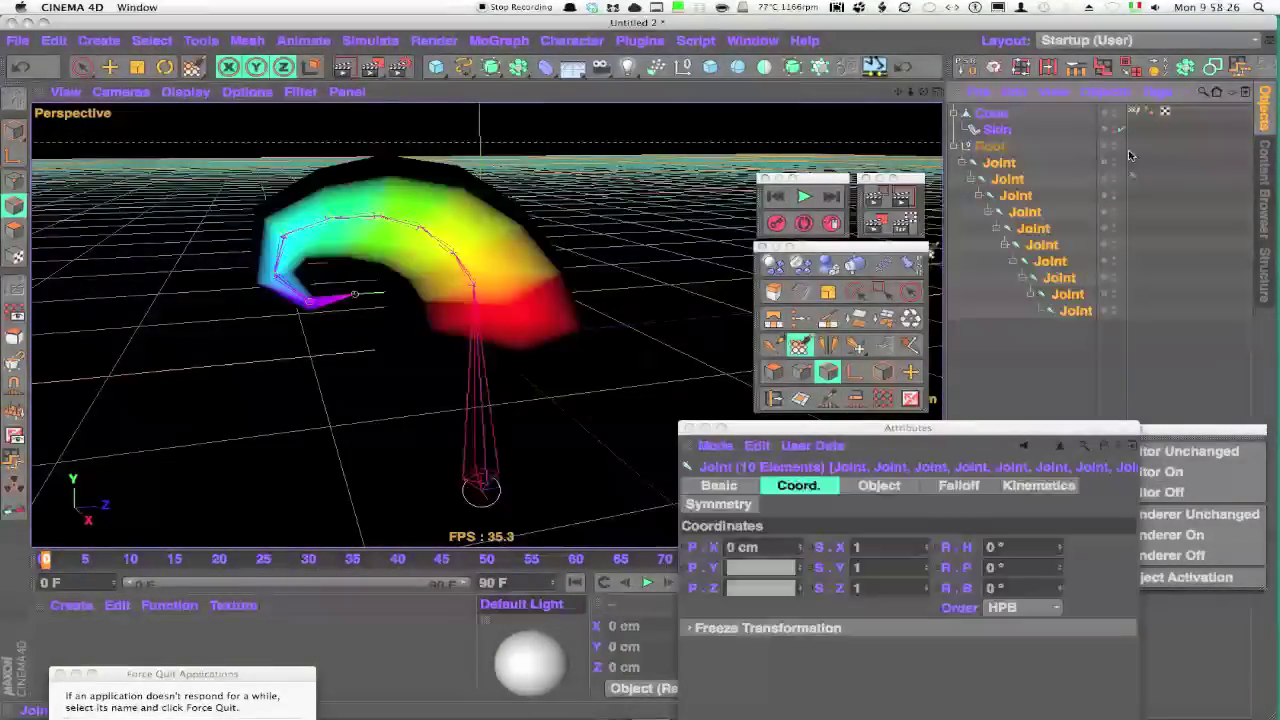
click(1134, 113)
Step: Recalculate the skin weights in the Weights Manager's Auto Weight tab, Distance mode, 2 joints, 80% falloff
click(575, 40)
mouse_move(590, 67)
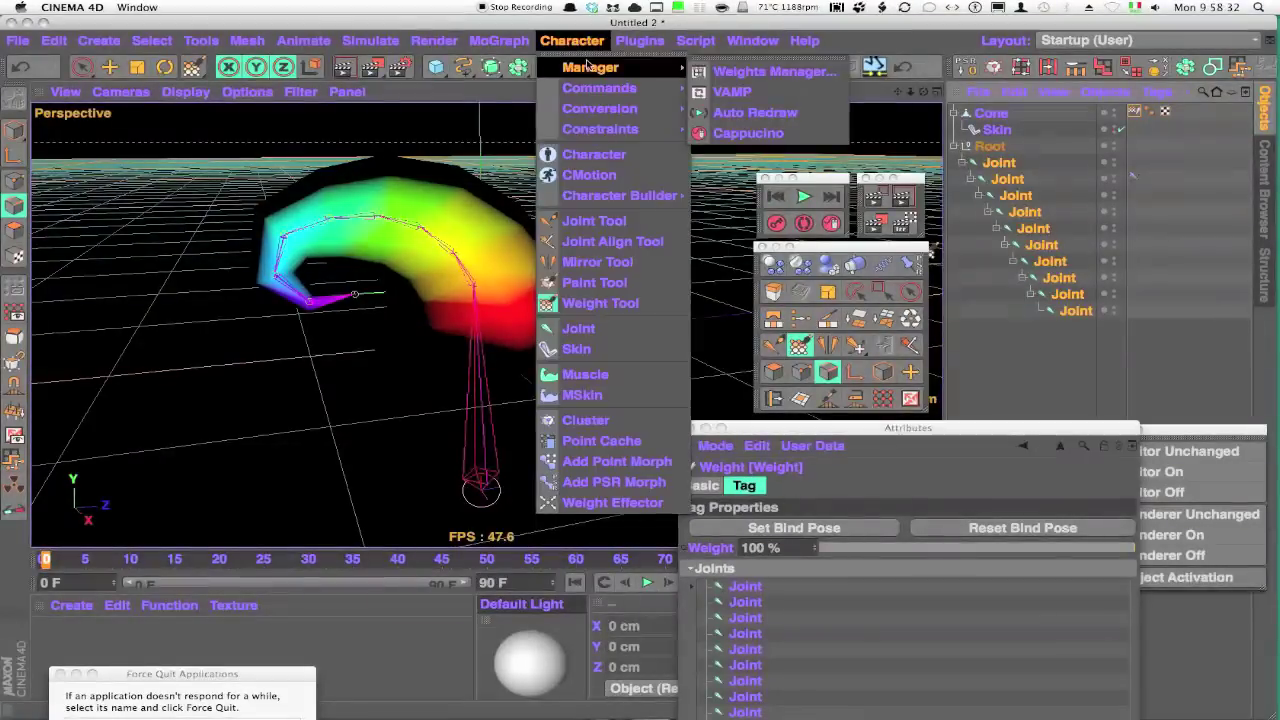
click(745, 69)
drag(905, 429, 1075, 578)
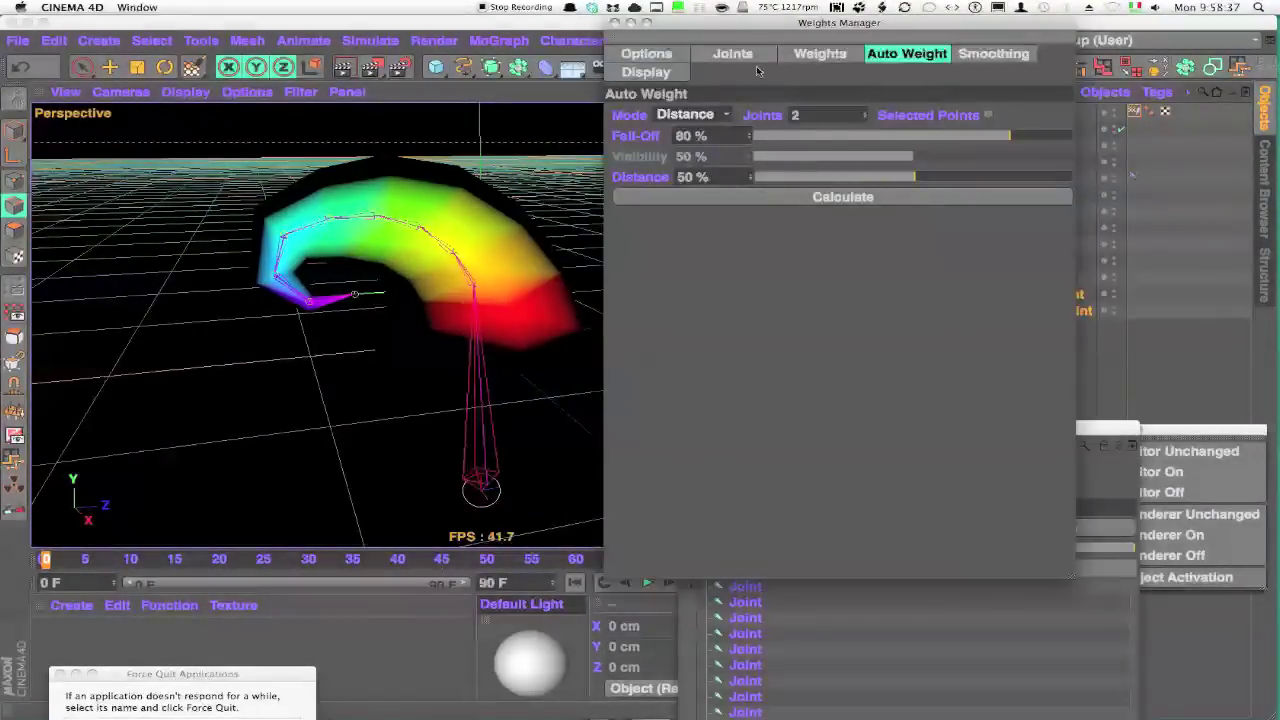
click(732, 53)
click(907, 54)
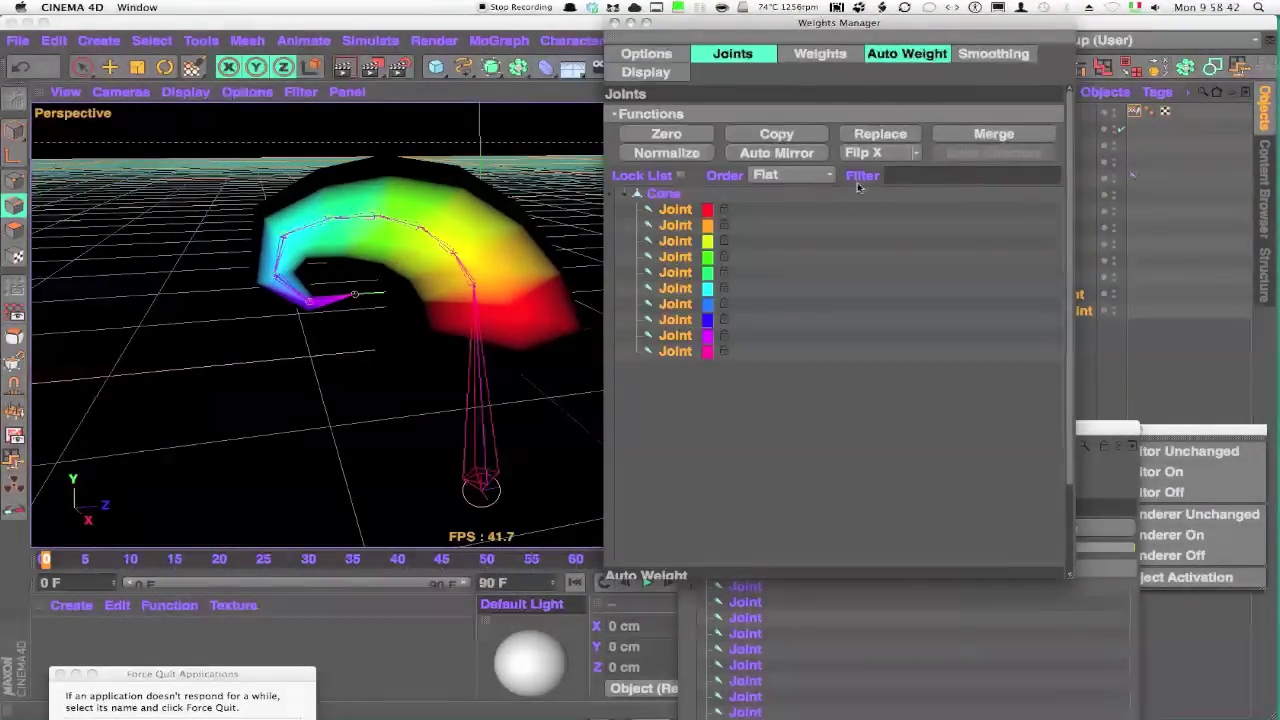
click(912, 57)
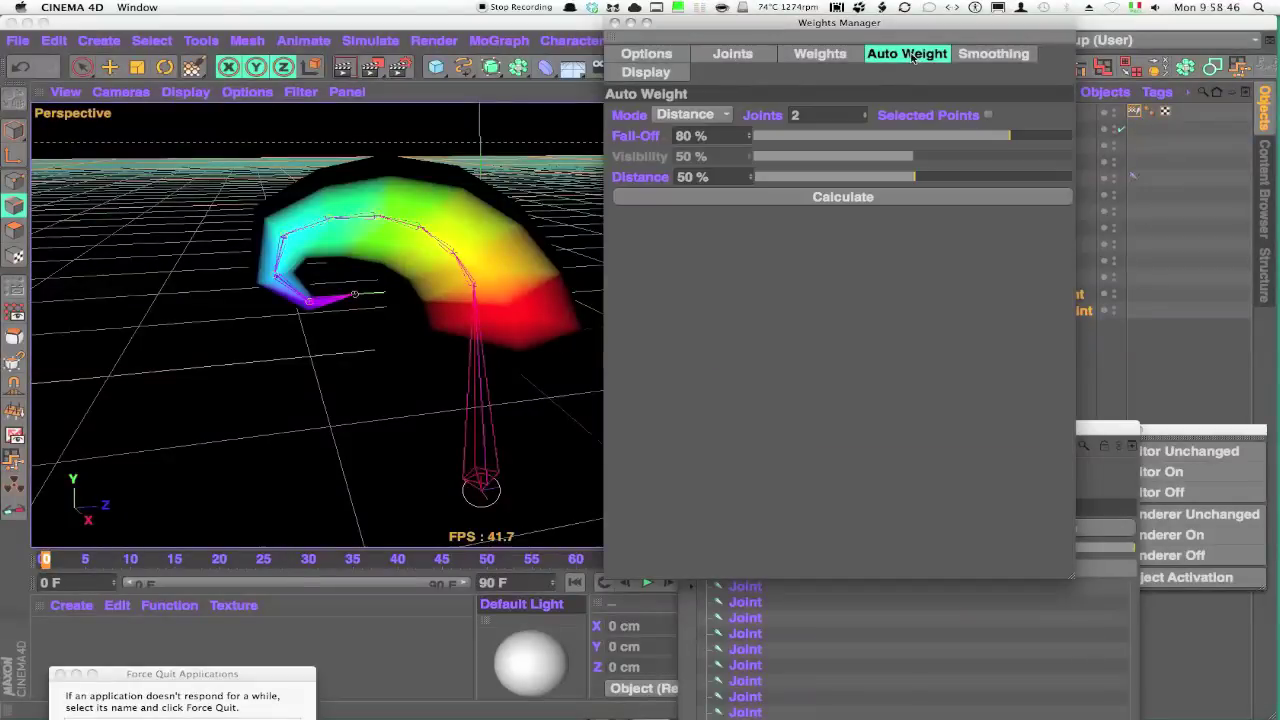
click(842, 197)
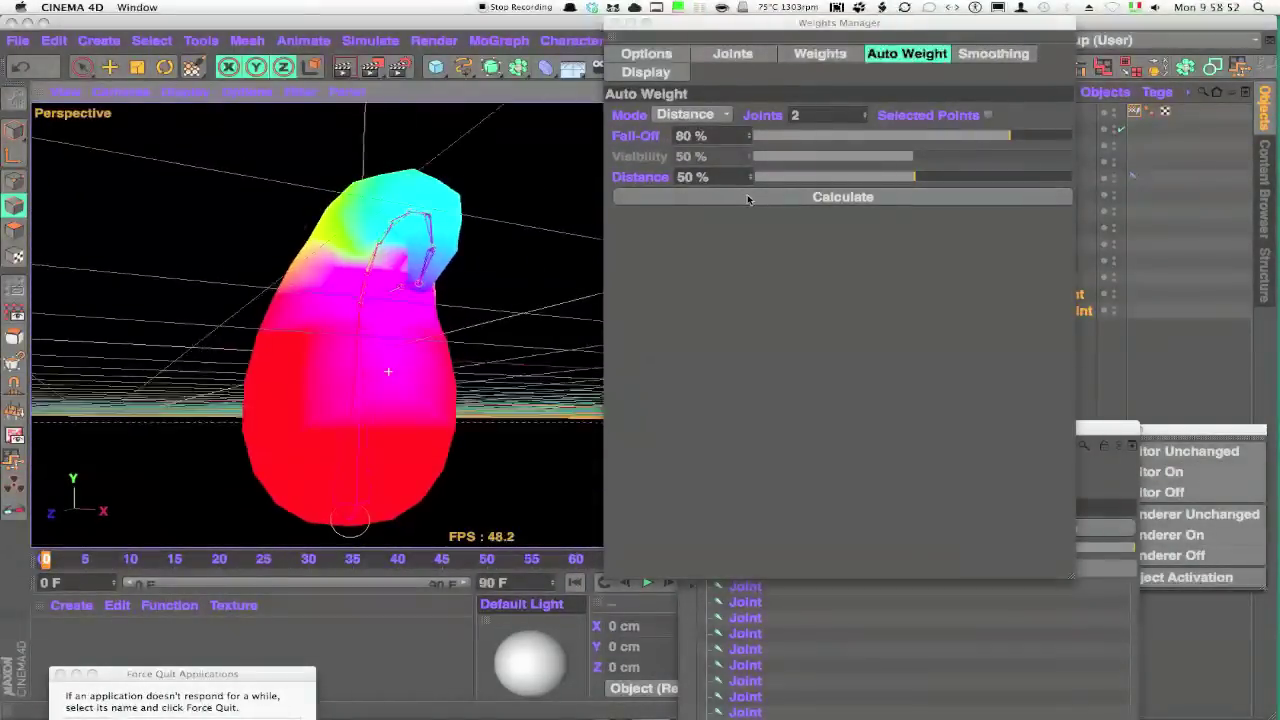
mouse_move(592, 196)
alt+mouse_down()
mouse_move(549, 194)
mouse_move(512, 256)
mouse_move(366, 343)
mouse_move(429, 280)
mouse_move(480, 255)
alt+mouse_up()
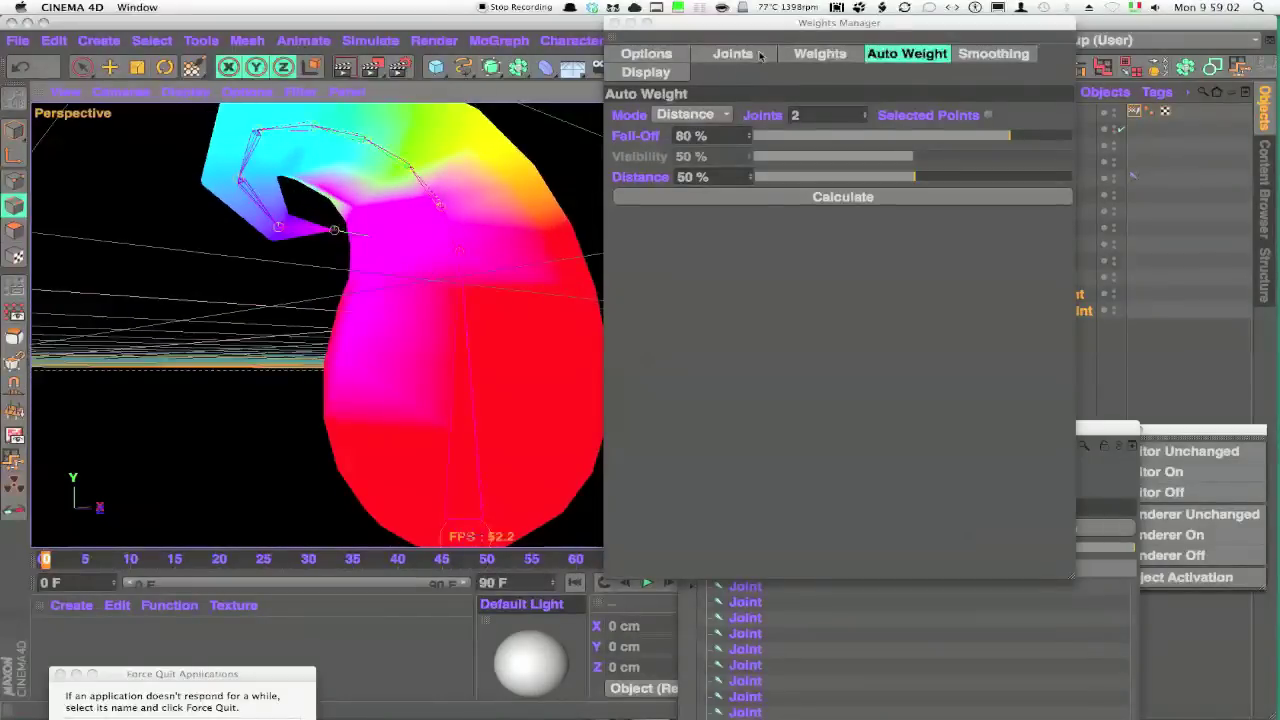
mouse_move(943, 24)
mouse_down()
mouse_move(790, 517)
mouse_move(756, 581)
mouse_up()
drag(905, 427, 905, 251)
Step: Set the Weight Tool's Display Mouse Over to None and select all joints
double_click(1133, 111)
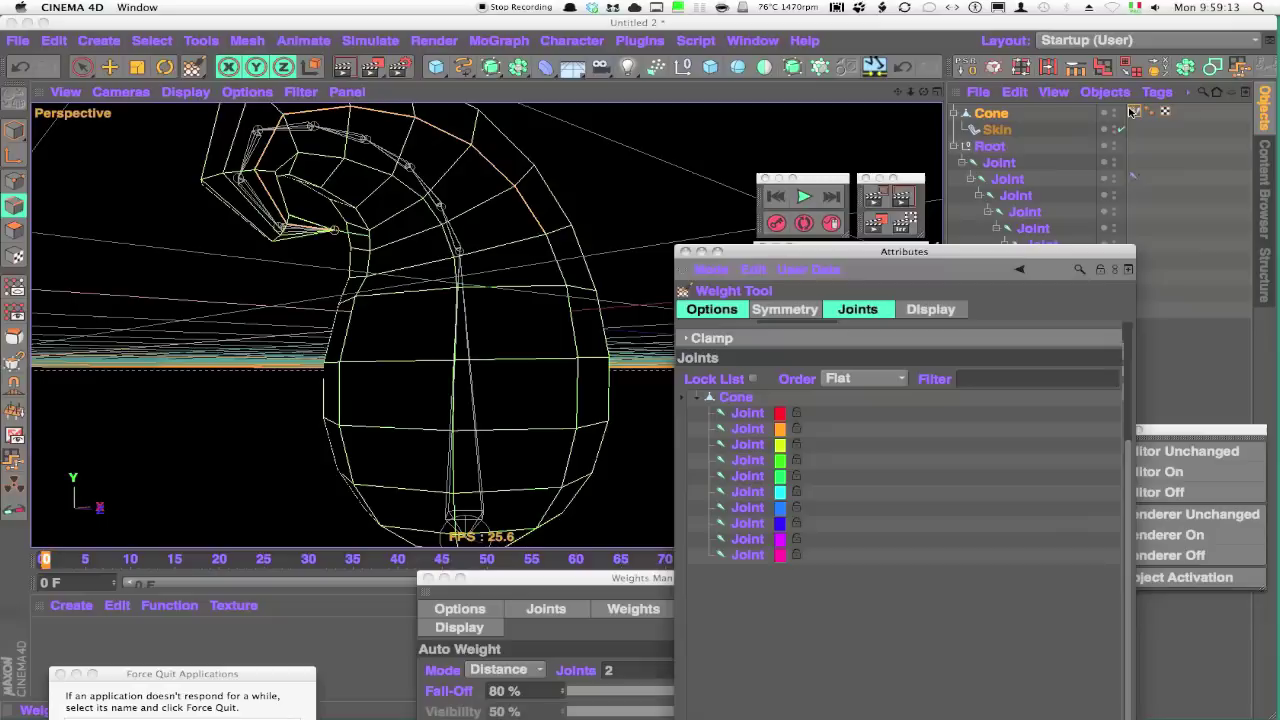
click(930, 309)
click(800, 414)
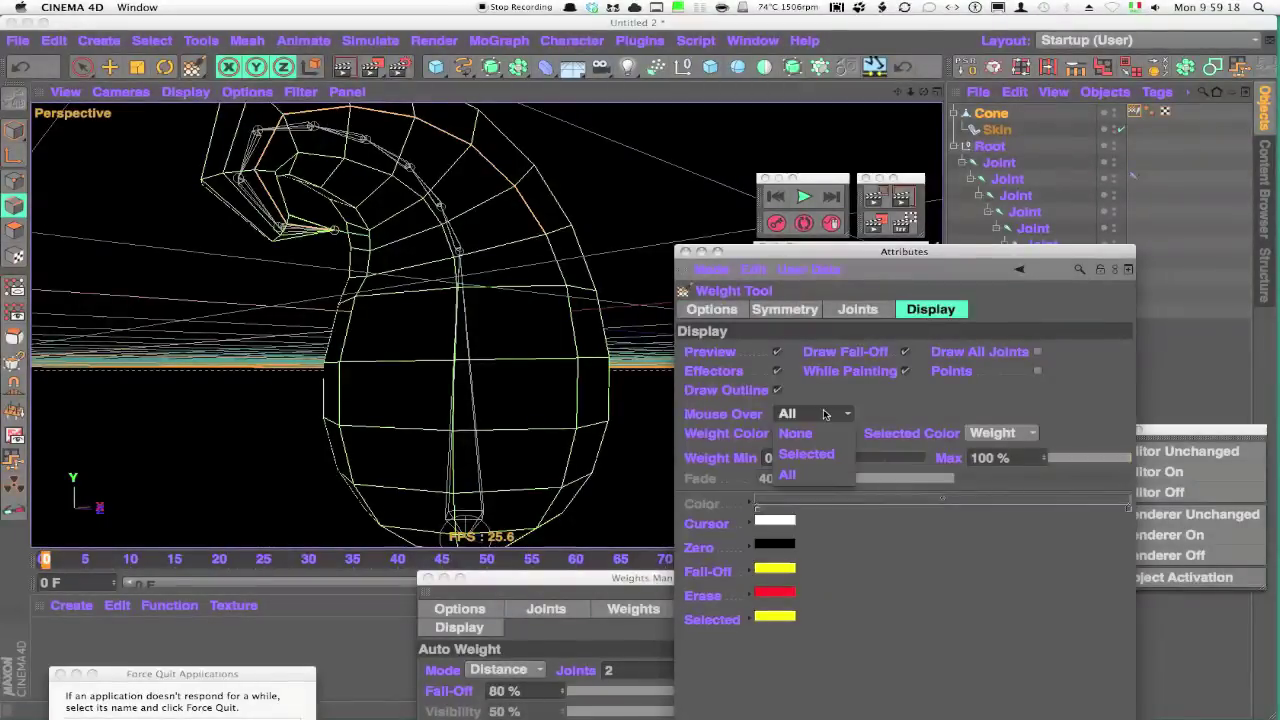
click(800, 436)
click(876, 312)
drag(846, 578, 760, 388)
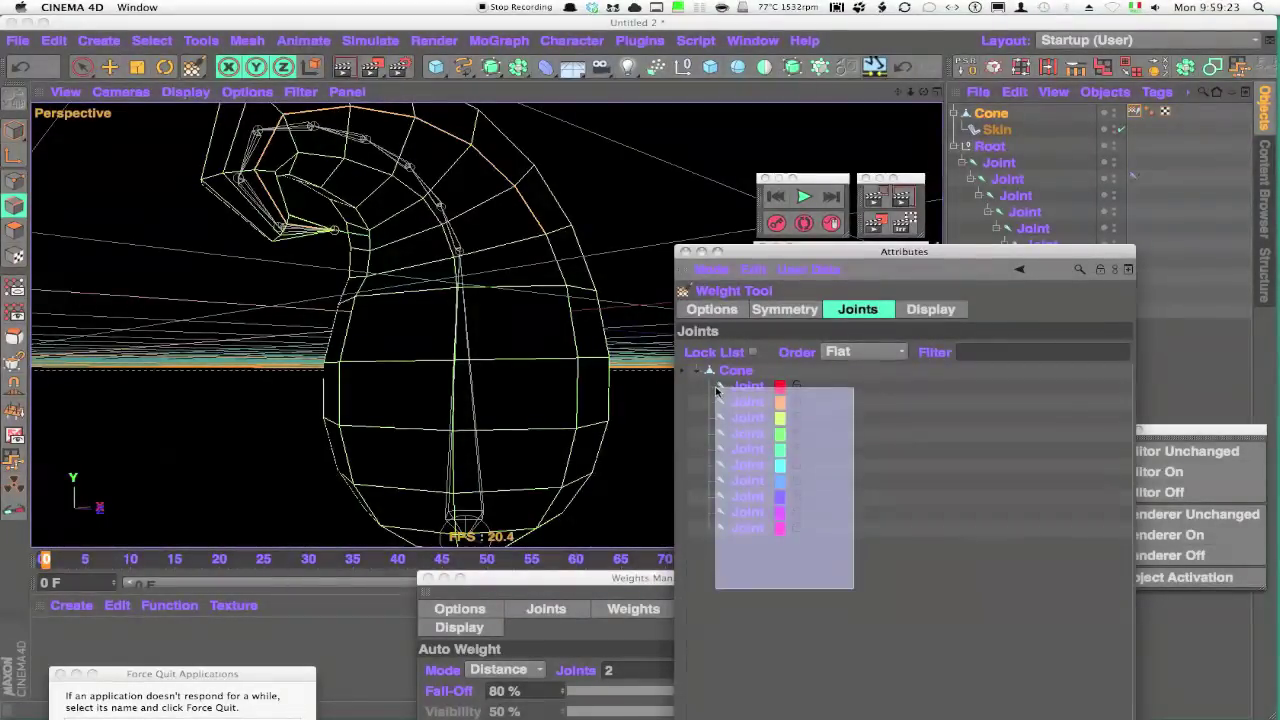
Step: Set the weight brush to Smooth mode at 53% strength
click(727, 312)
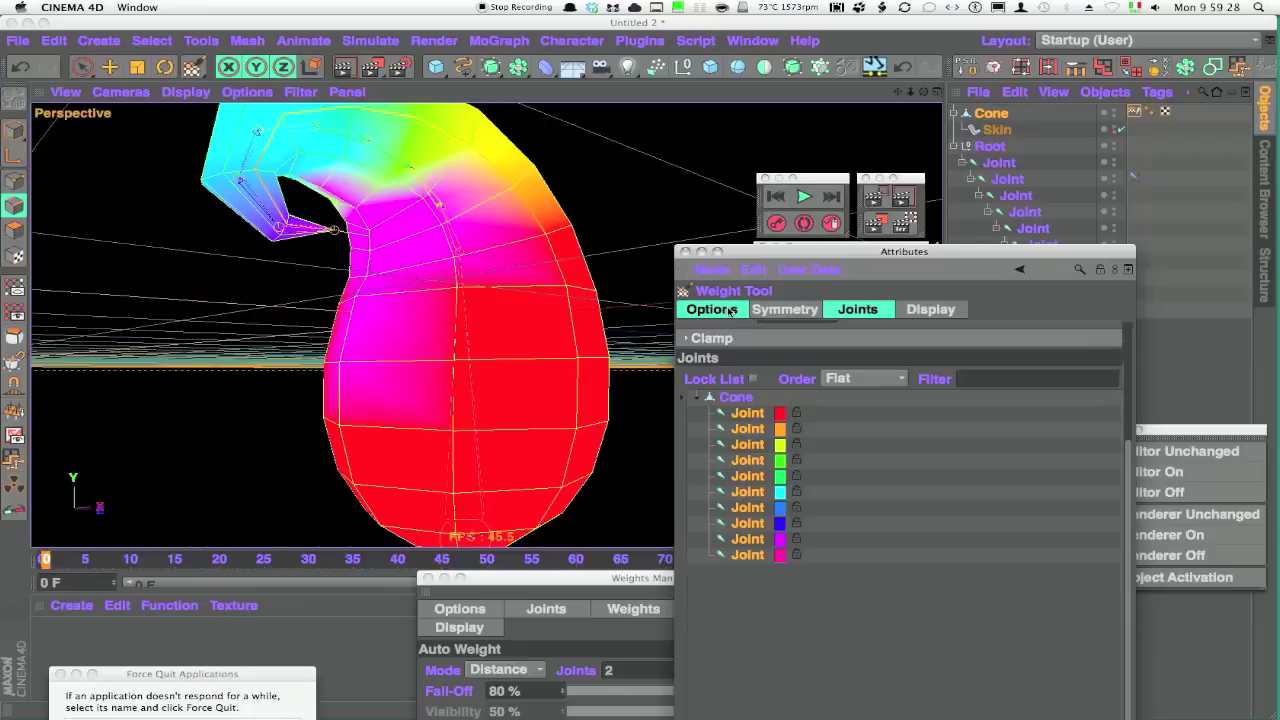
drag(1127, 458, 1113, 334)
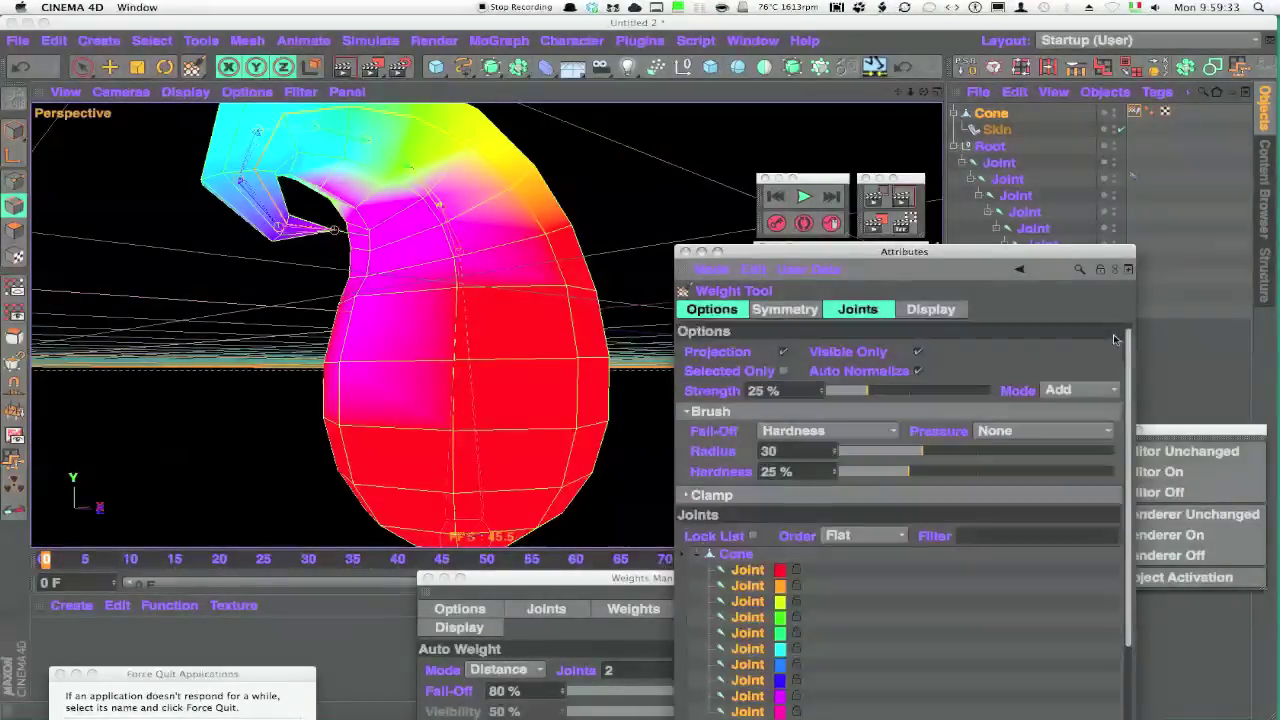
click(1057, 389)
click(1056, 461)
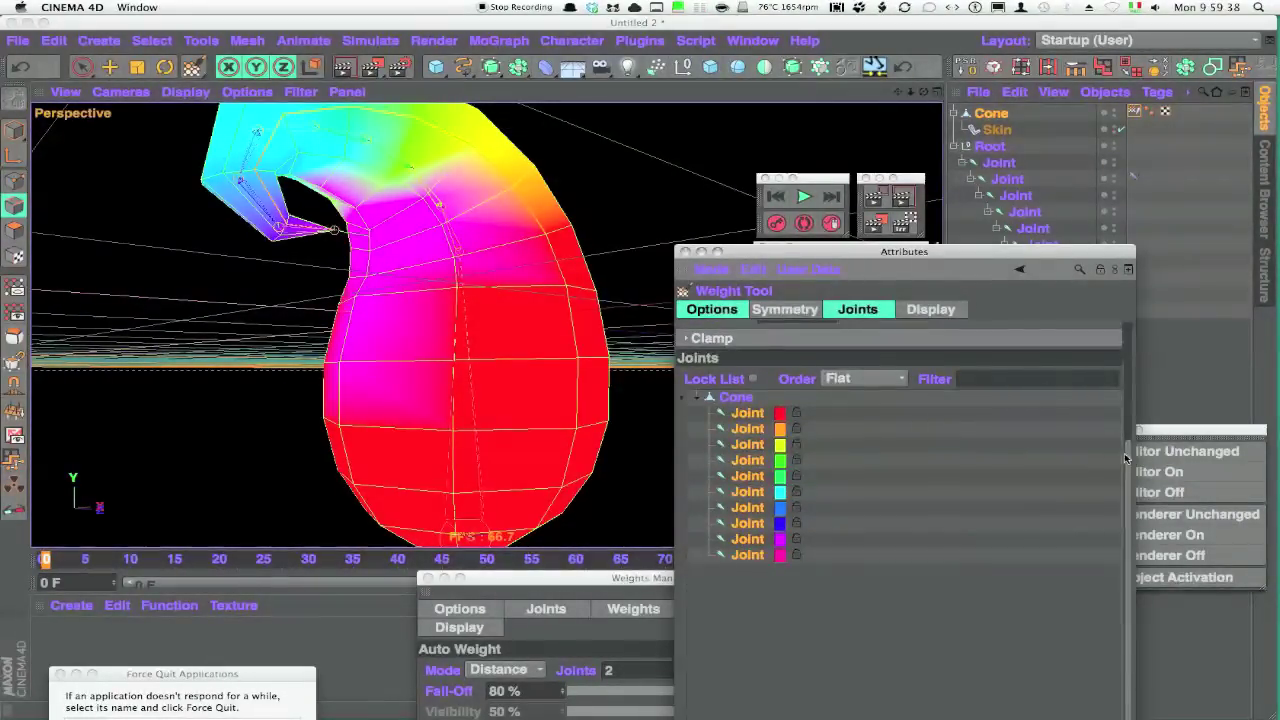
drag(1126, 458, 1131, 344)
drag(879, 391, 896, 387)
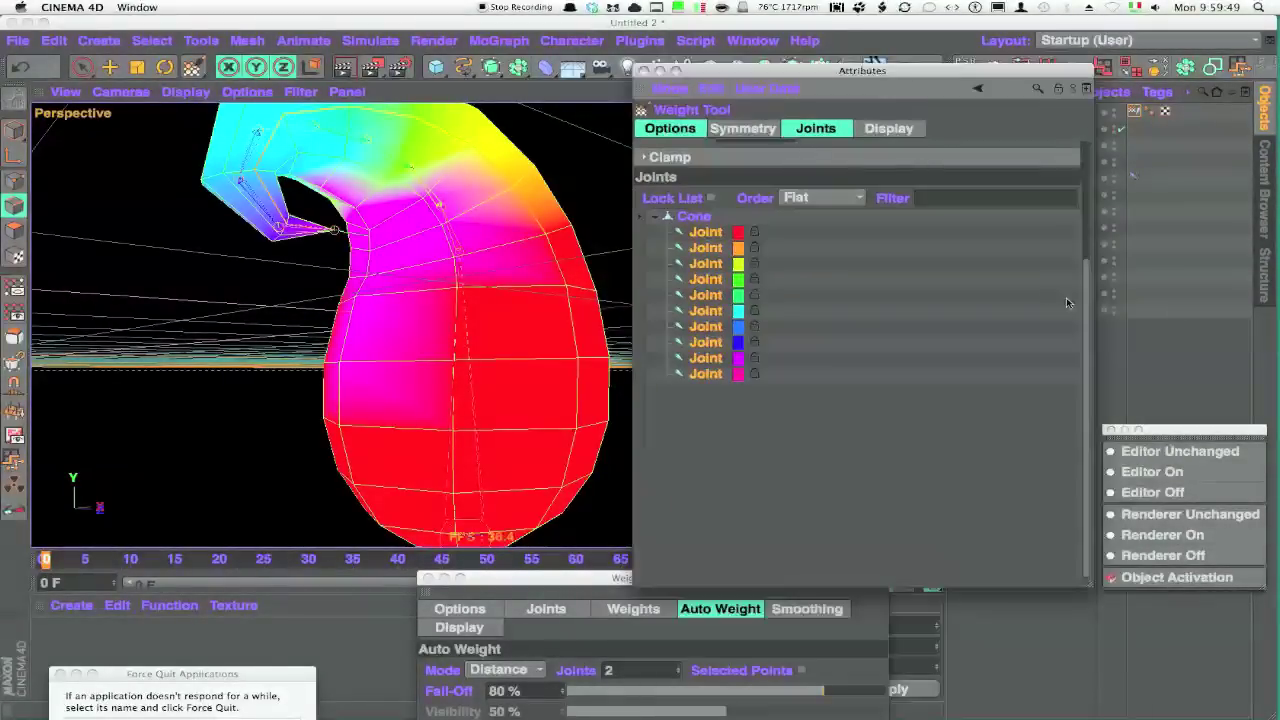
click(700, 132)
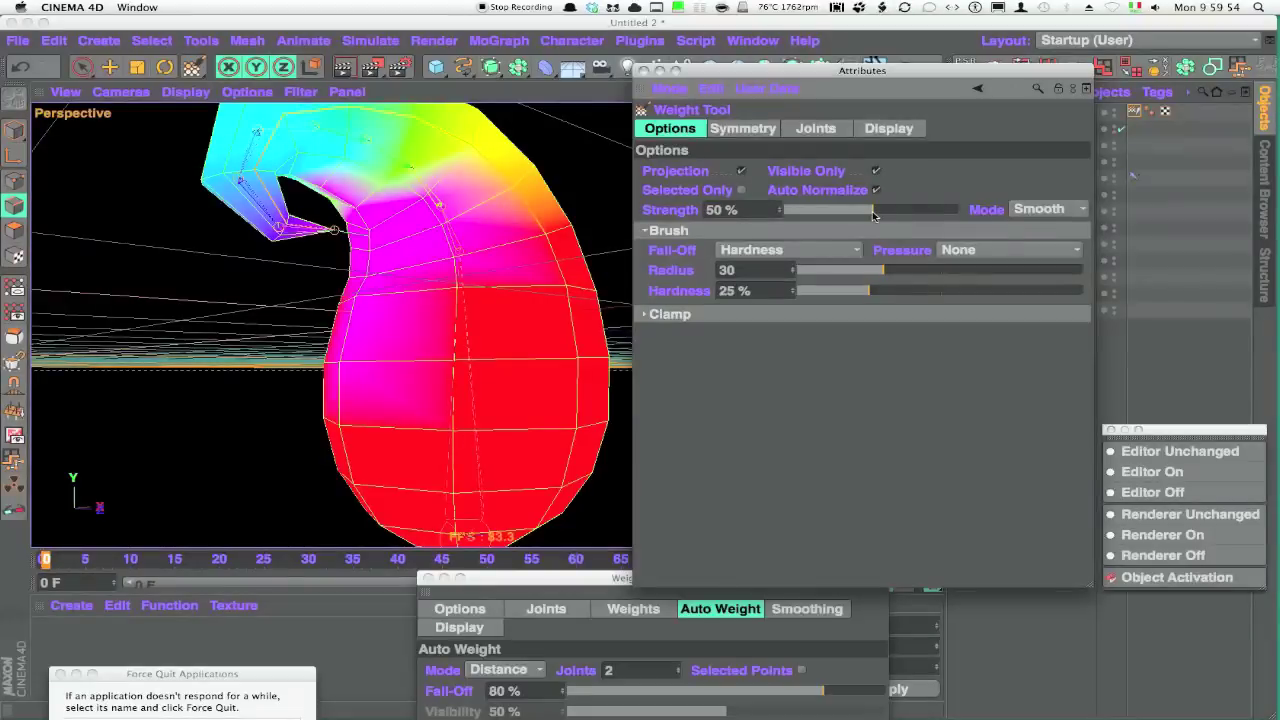
alt+drag(613, 222, 390, 190)
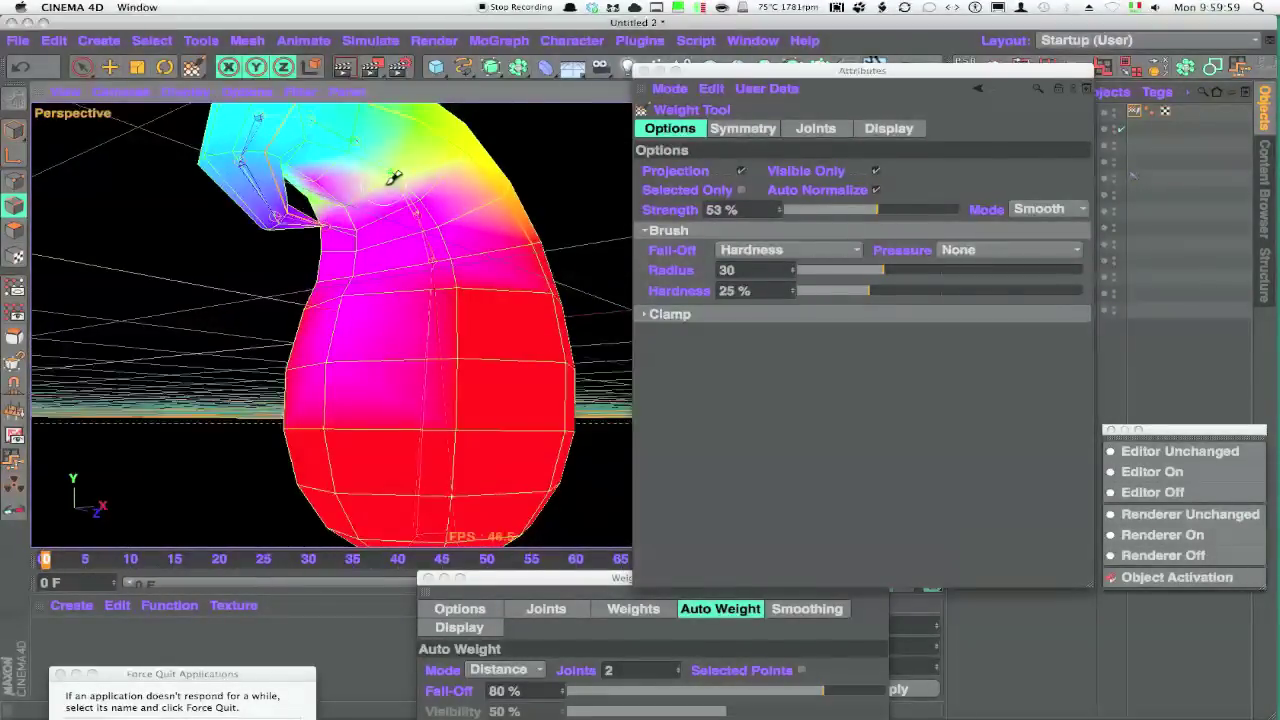
alt+drag(366, 283, 520, 357)
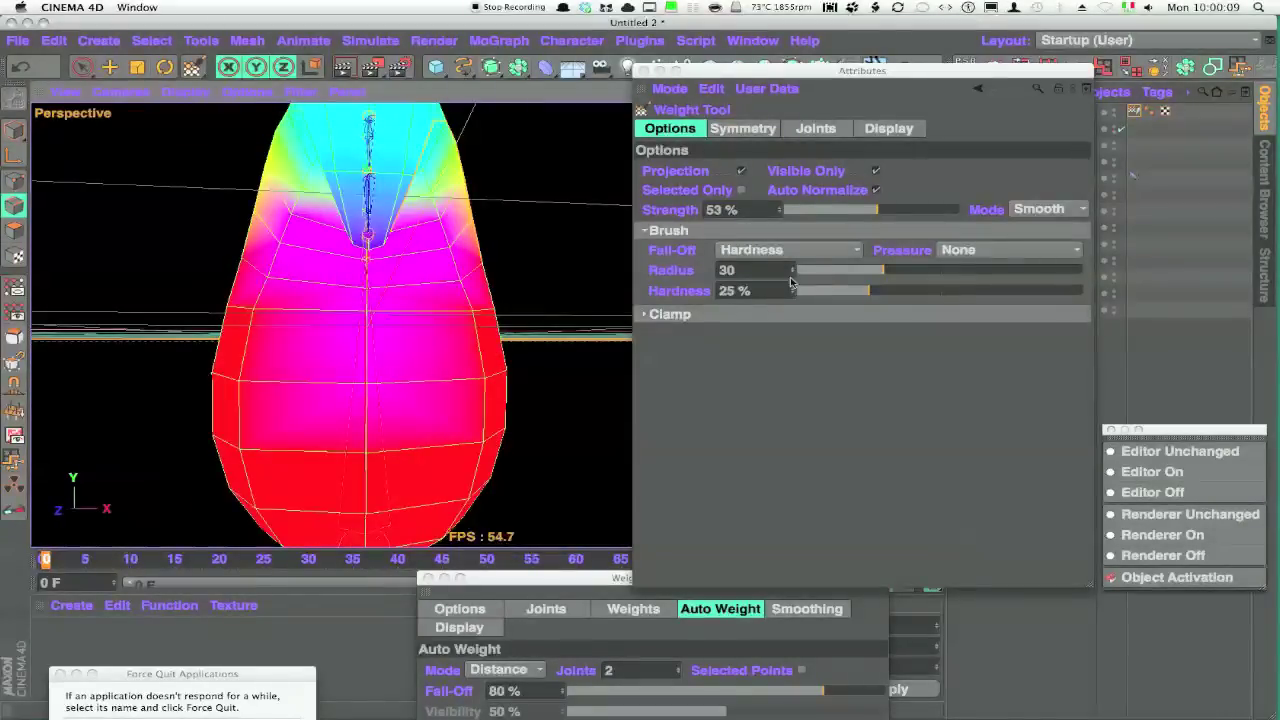
Step: Enlarge the settings panel and show only the ninth joint's weights
click(816, 130)
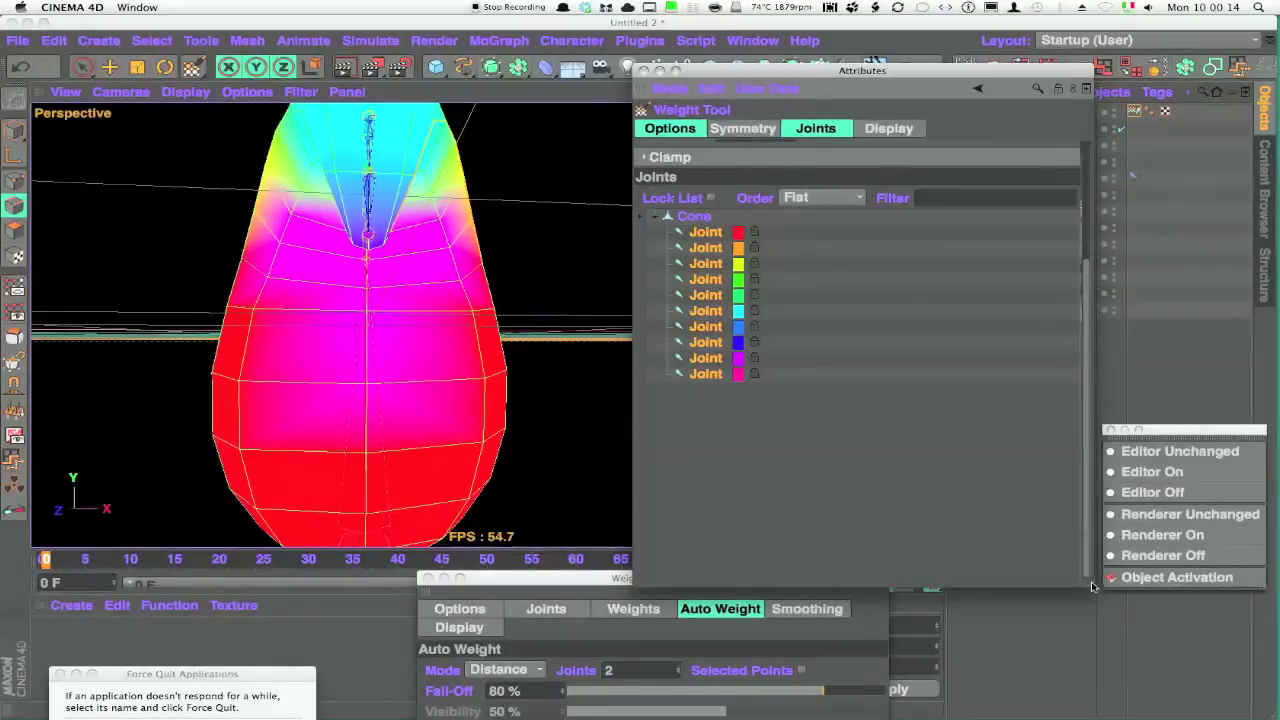
drag(1093, 587, 1095, 716)
drag(975, 73, 959, 25)
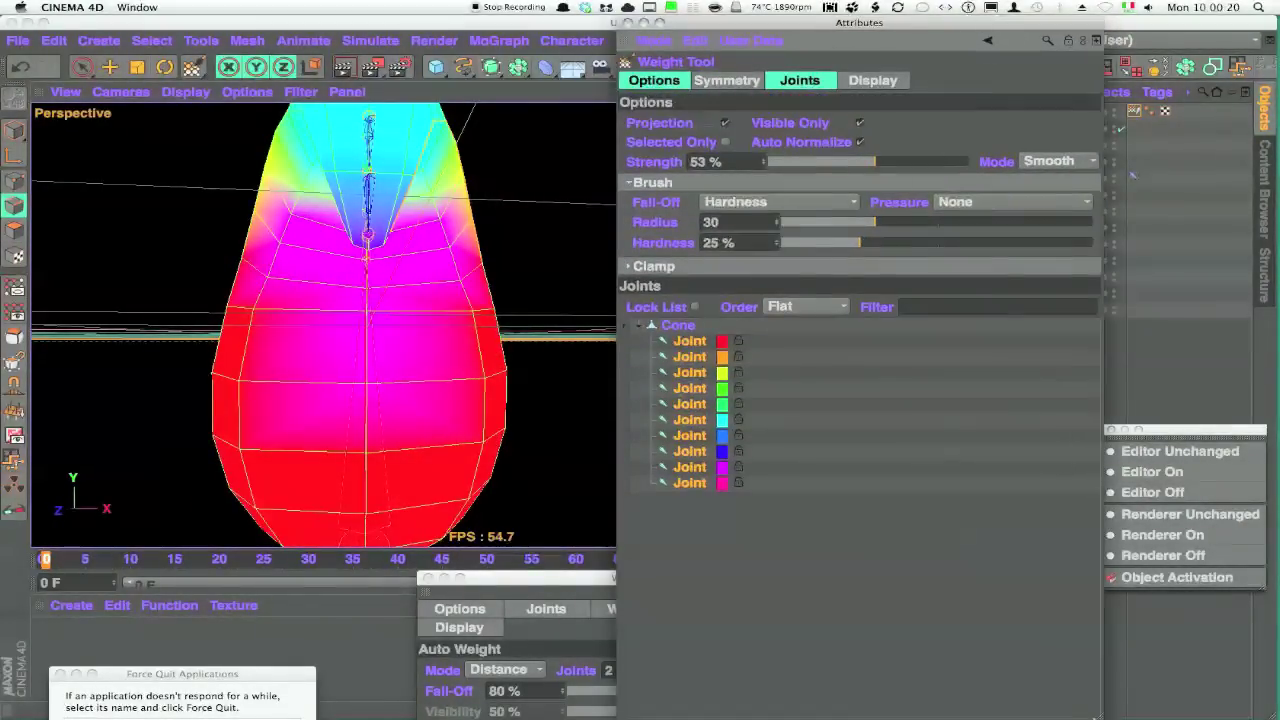
click(697, 467)
Step: Switch the brush to Abs mode, untick Visible Only, and paint the ninth joint's weights onto the tip
alt+drag(533, 428, 257, 423)
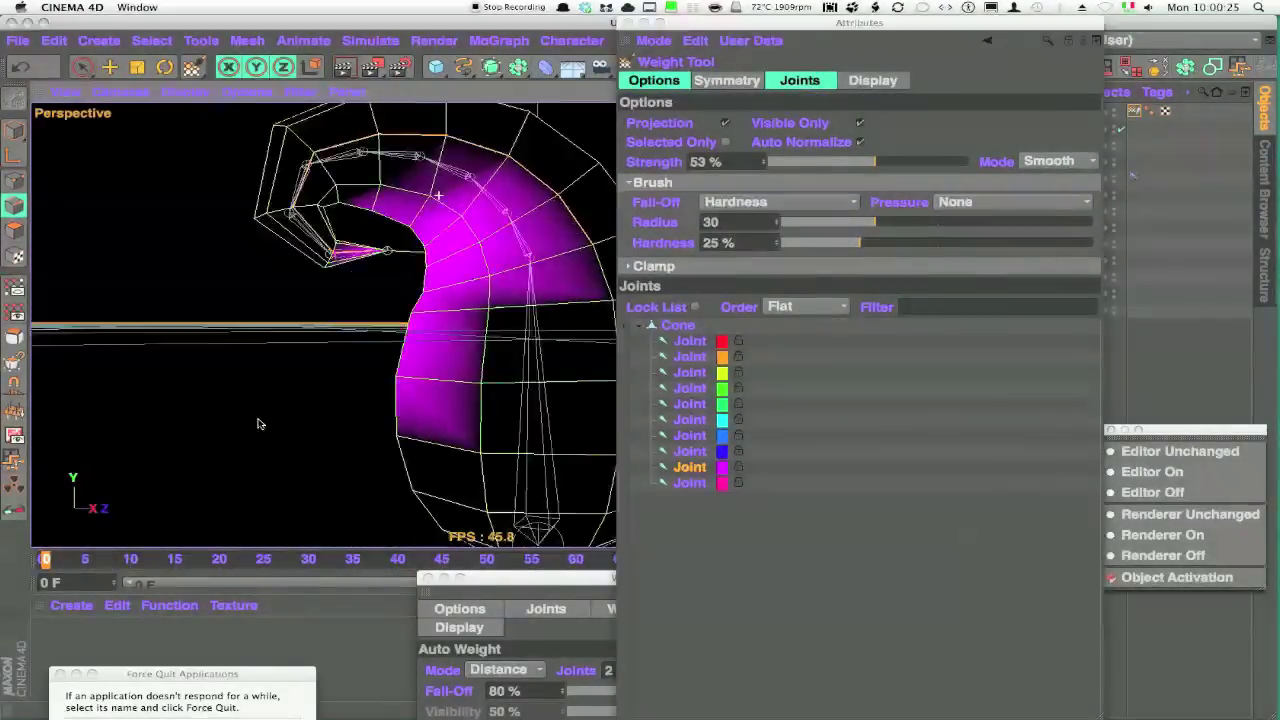
click(1053, 165)
click(1053, 203)
drag(898, 167, 972, 163)
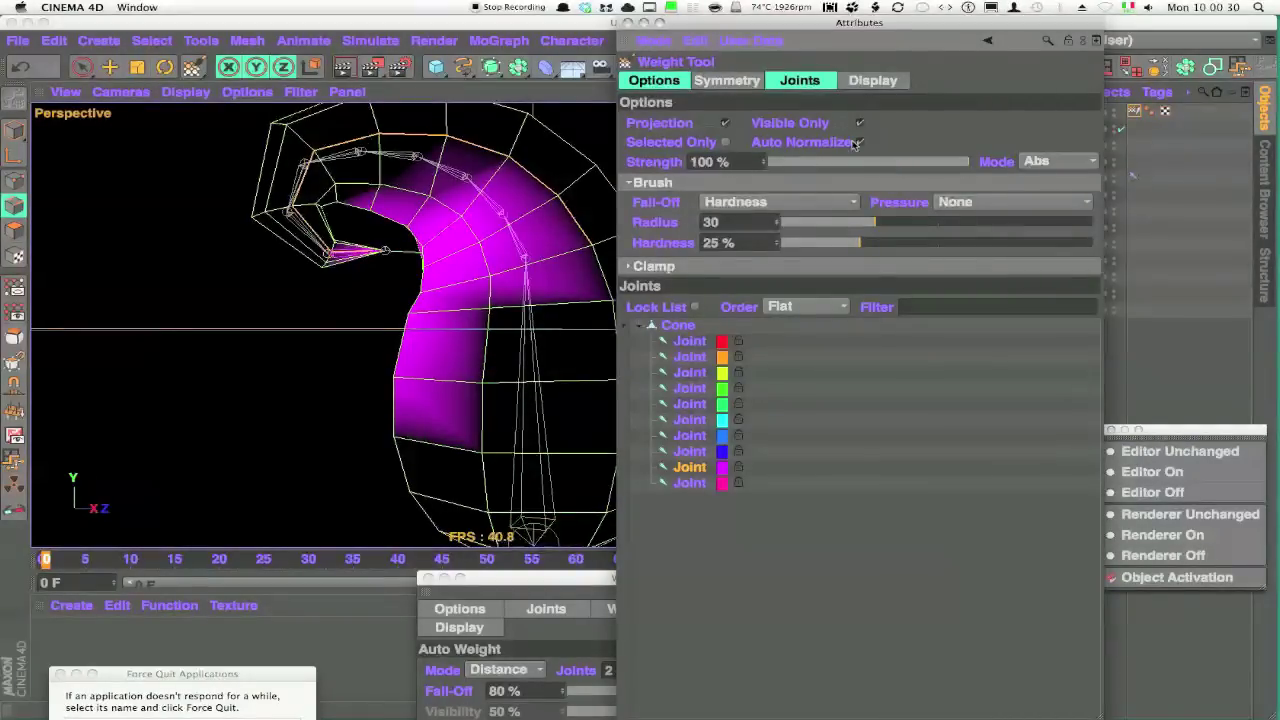
click(859, 122)
mouse_move(600, 175)
mouse_down()
mouse_move(432, 222)
mouse_move(327, 425)
mouse_move(560, 410)
mouse_up()
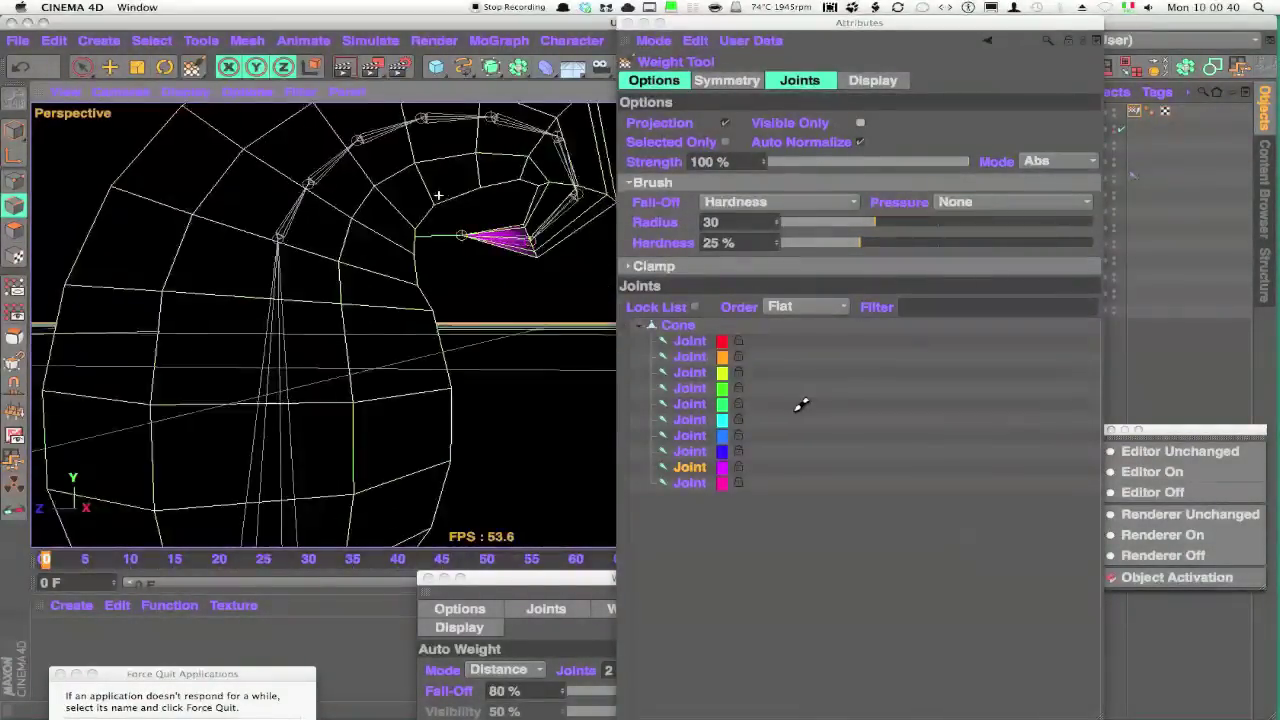
drag(503, 271, 560, 215)
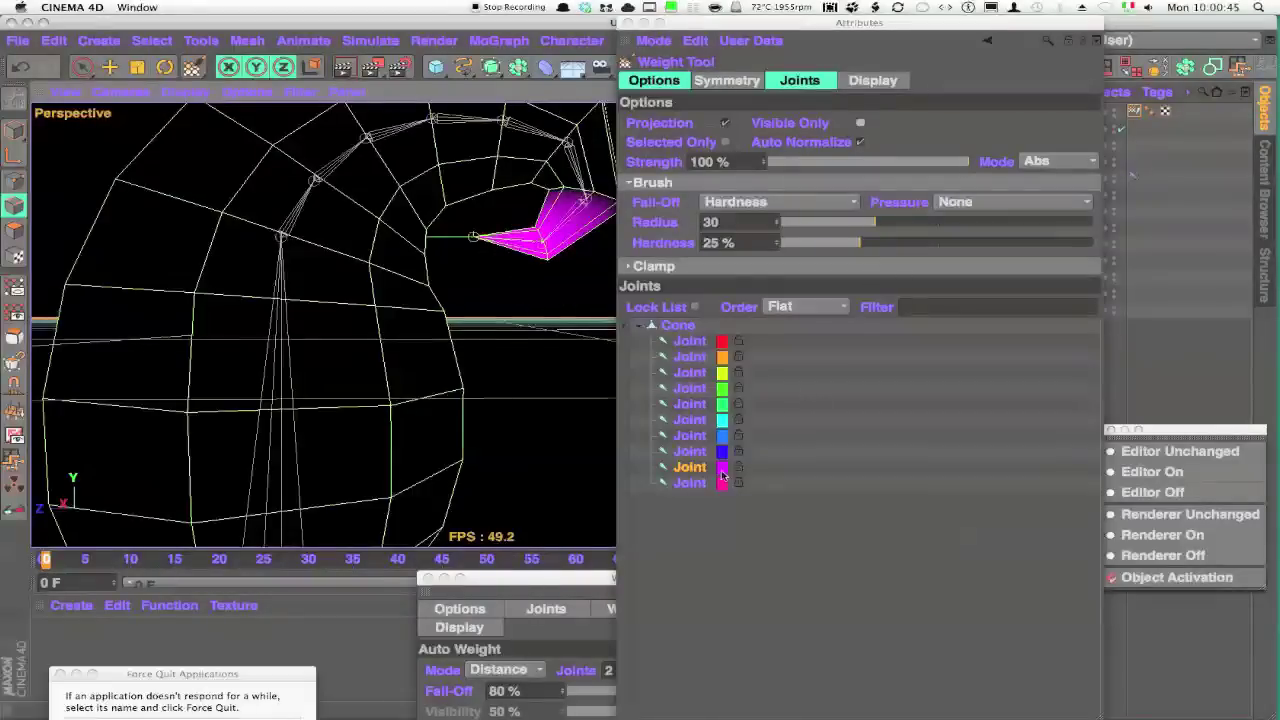
Step: Paint the dark-blue joint's weights over the curled tip
click(689, 483)
click(689, 451)
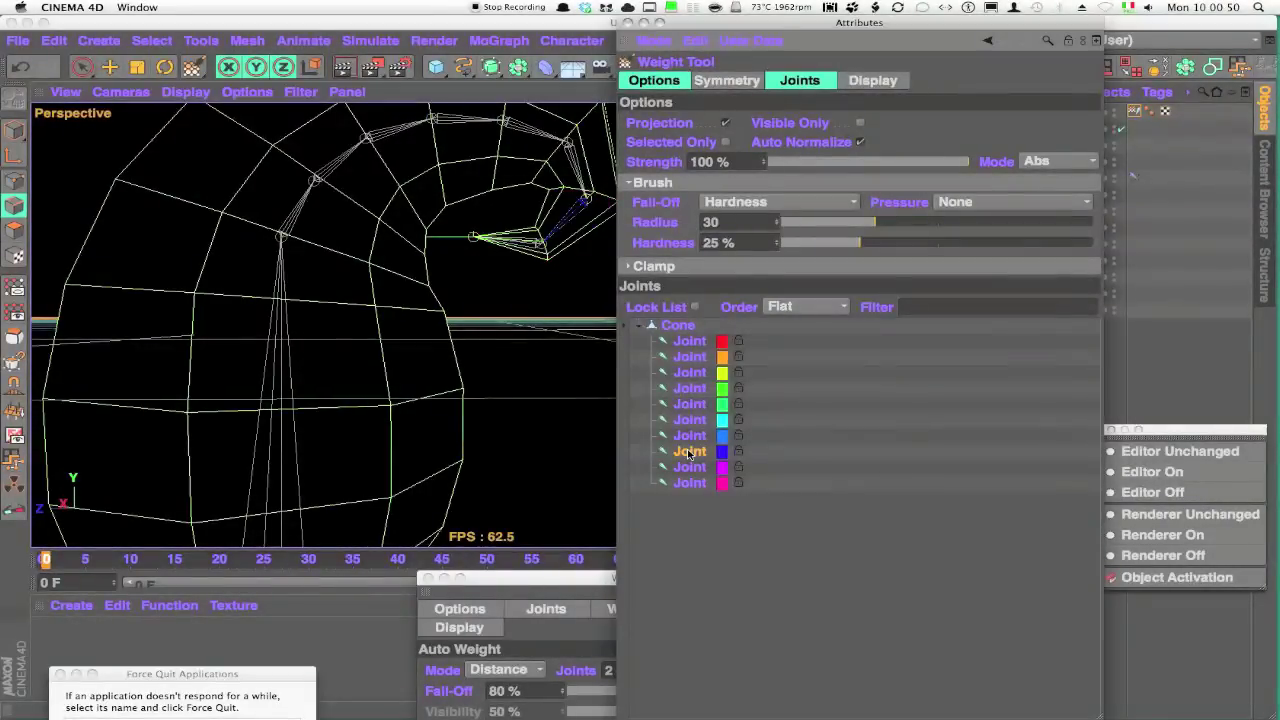
alt+drag(508, 410, 500, 417)
click(689, 436)
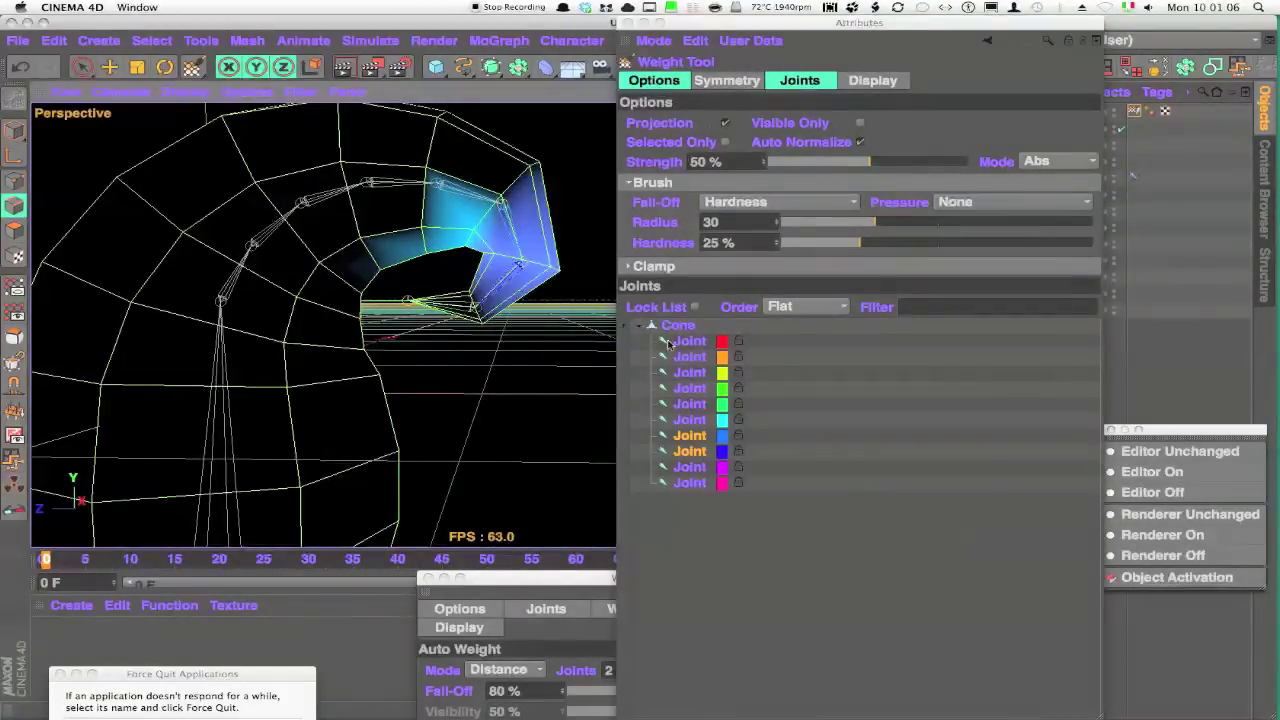
click(695, 453)
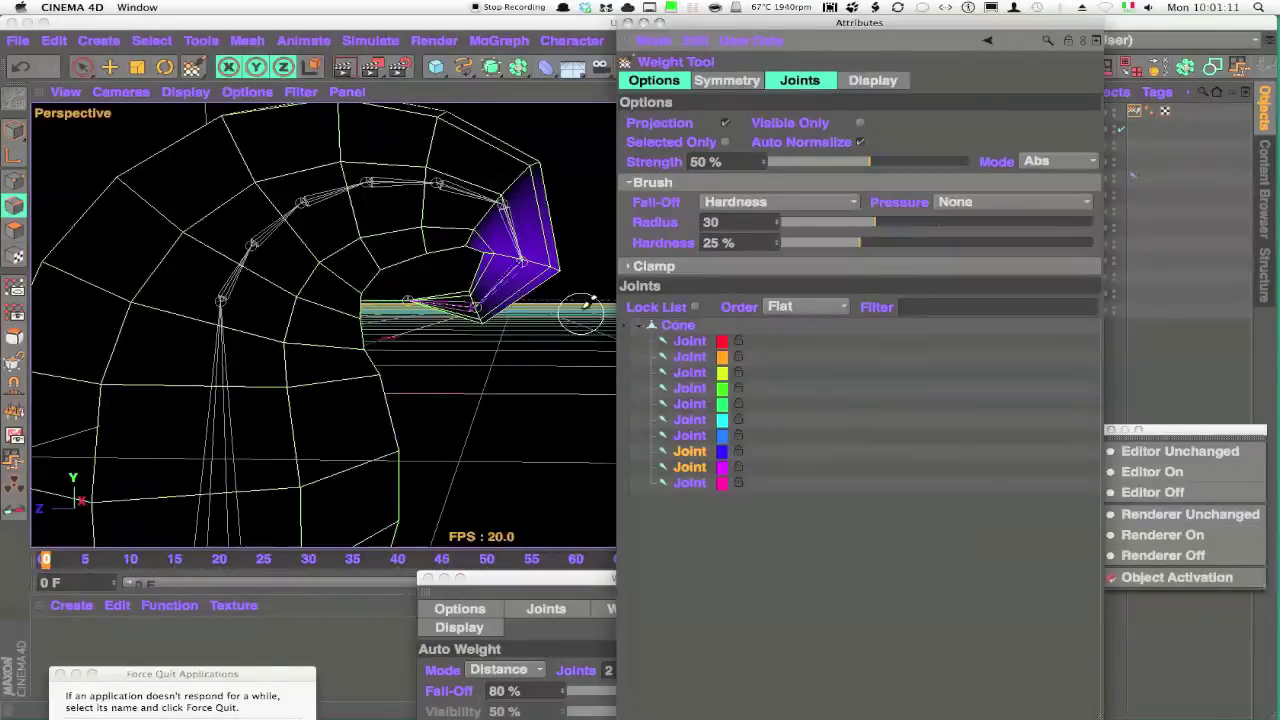
drag(583, 314, 561, 281)
Step: Paint the light-blue joint's weights over the whole tip, then the cyan sixth joint's over the upper tip
click(690, 436)
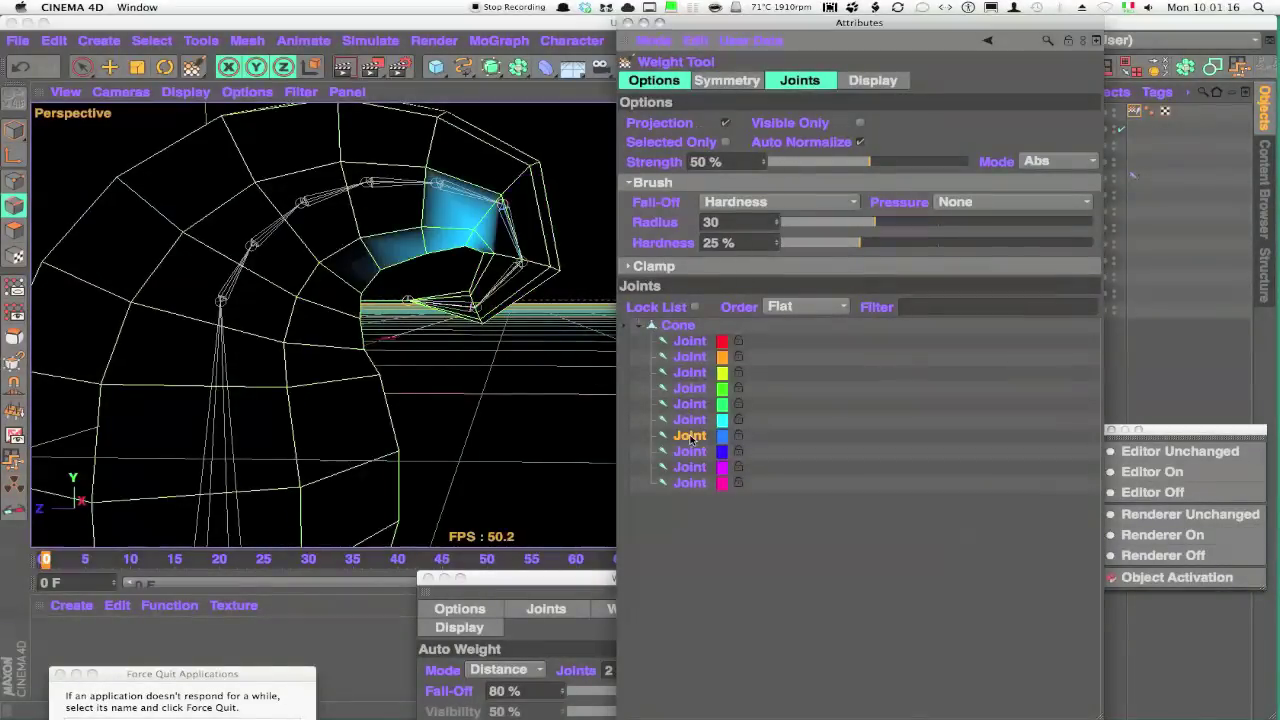
alt+drag(523, 429, 525, 470)
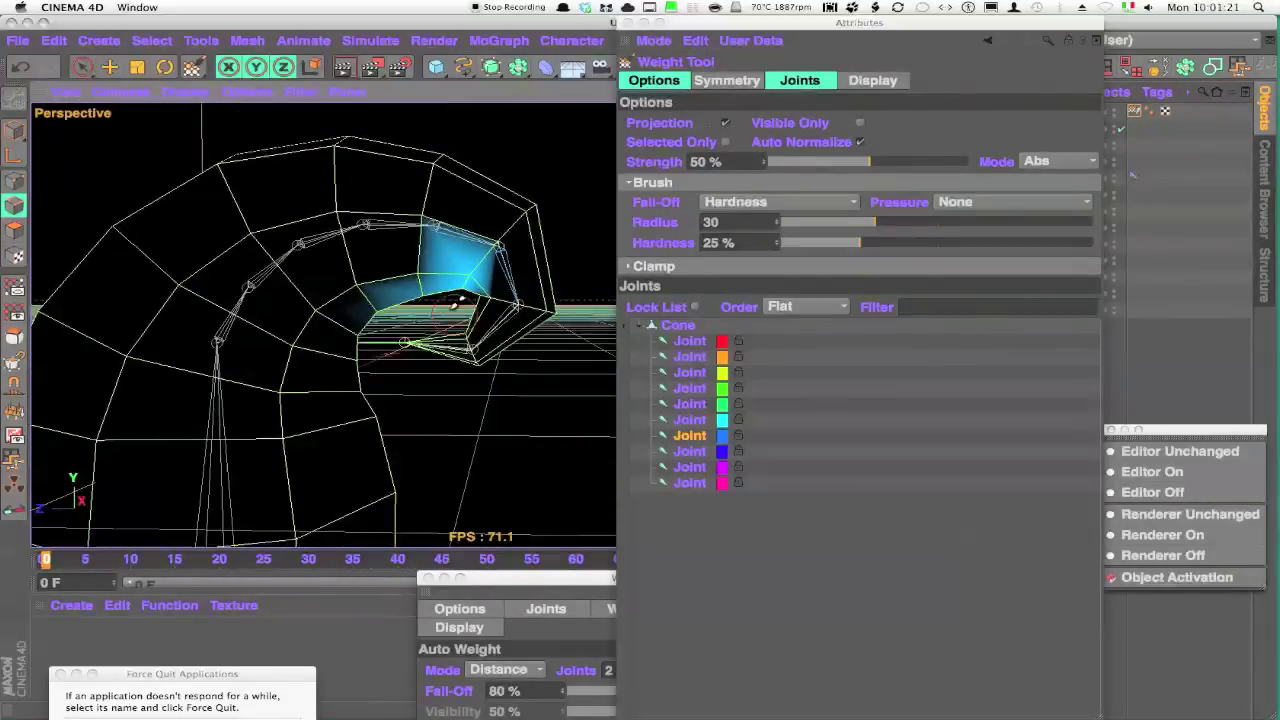
drag(459, 300, 516, 227)
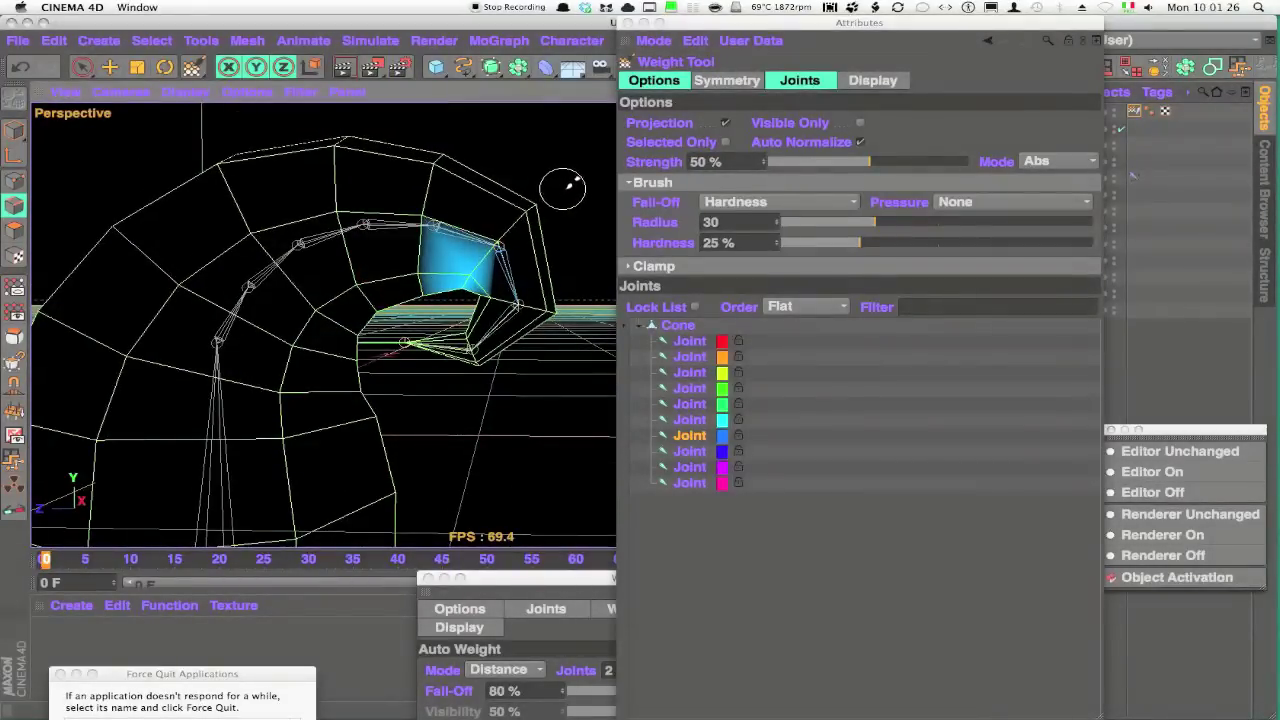
drag(563, 188, 553, 296)
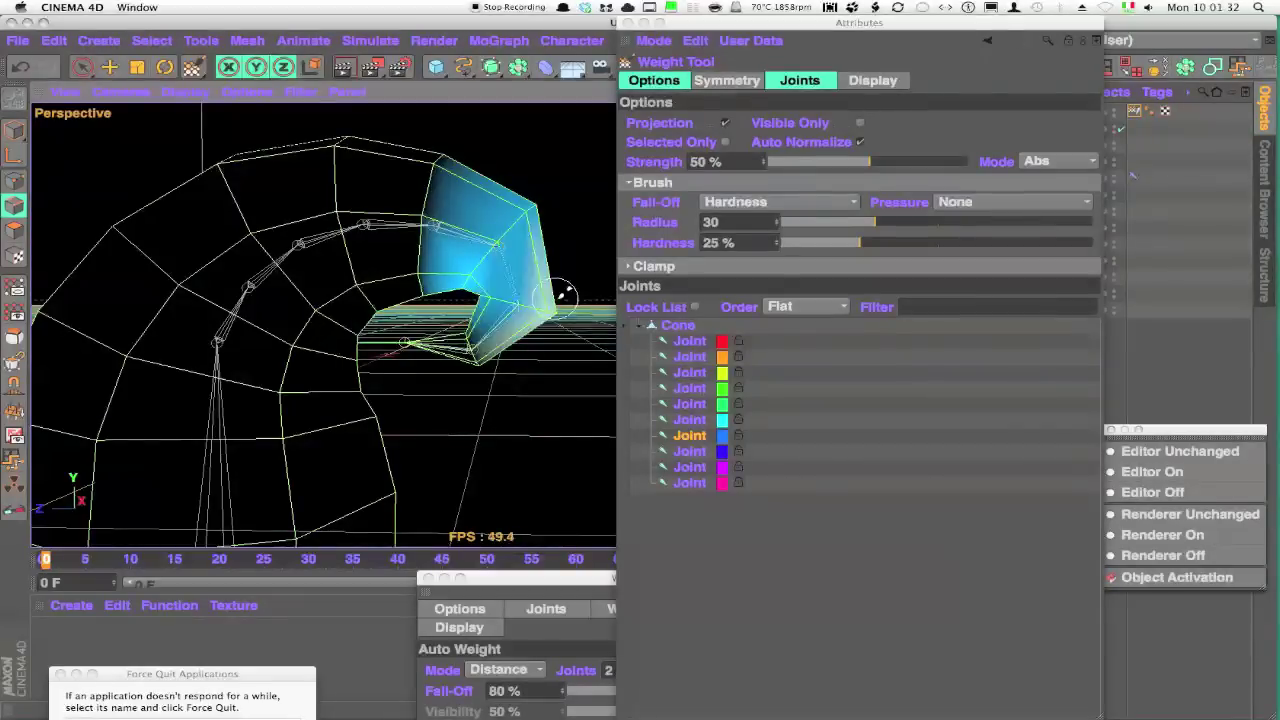
click(690, 421)
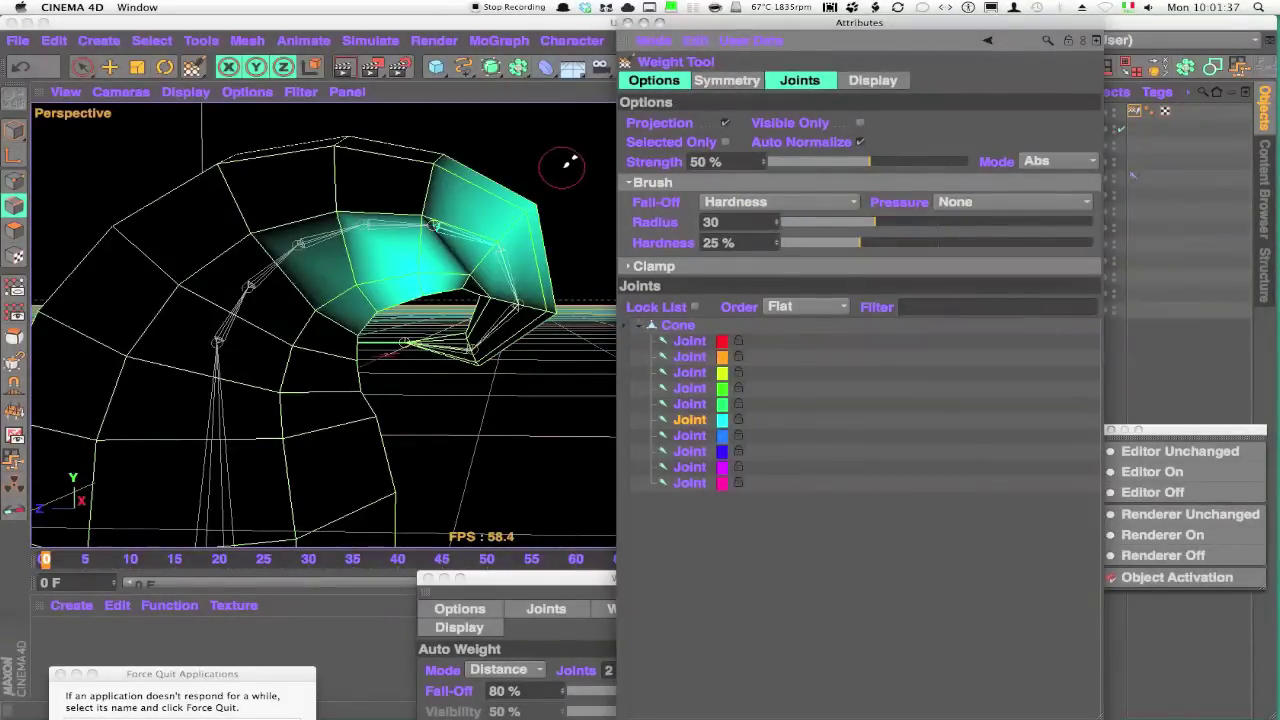
drag(562, 166, 377, 305)
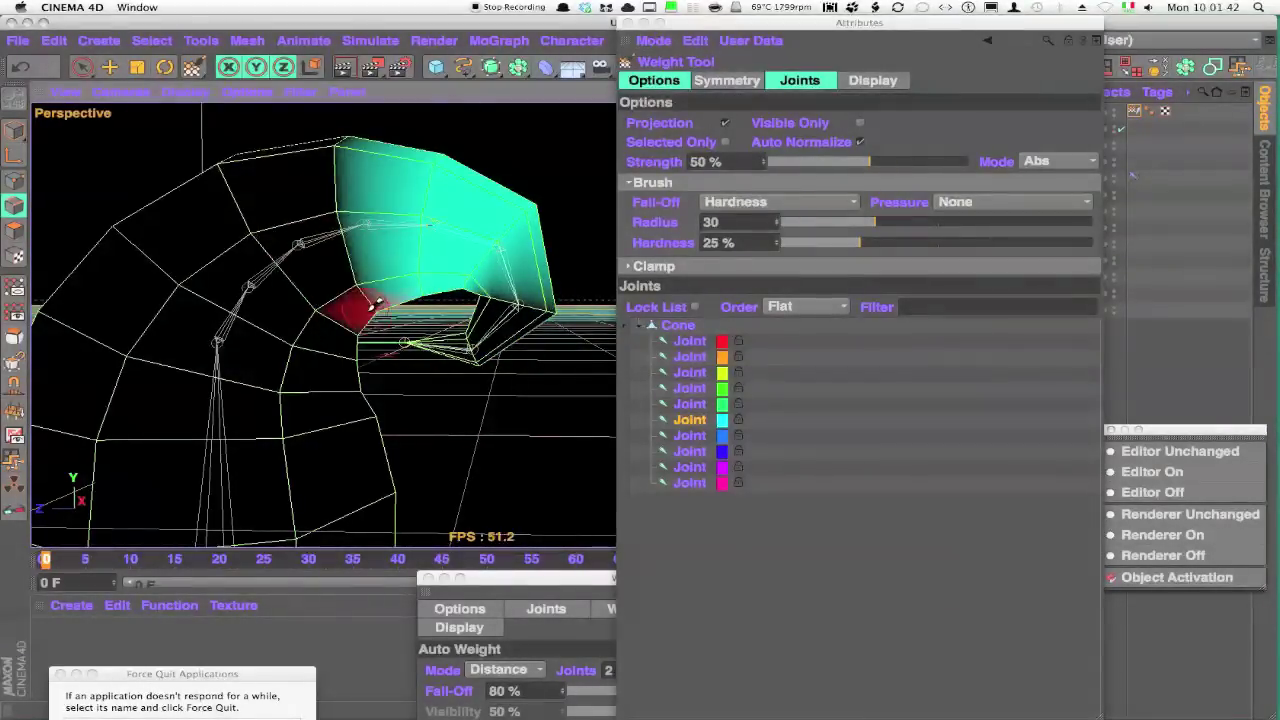
alt+drag(466, 413, 497, 421)
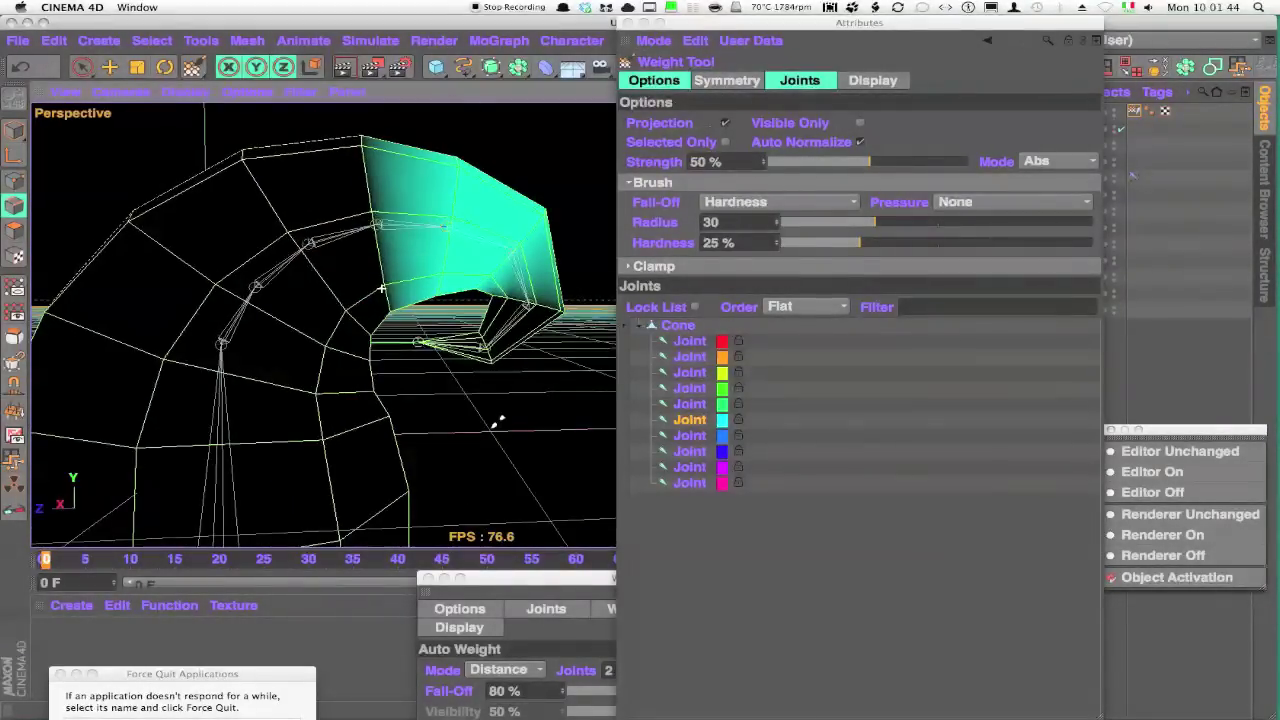
Step: Paint the fifth joint's green weights and then the fourth joint's weights across the mesh
shift+click(690, 404)
click(690, 405)
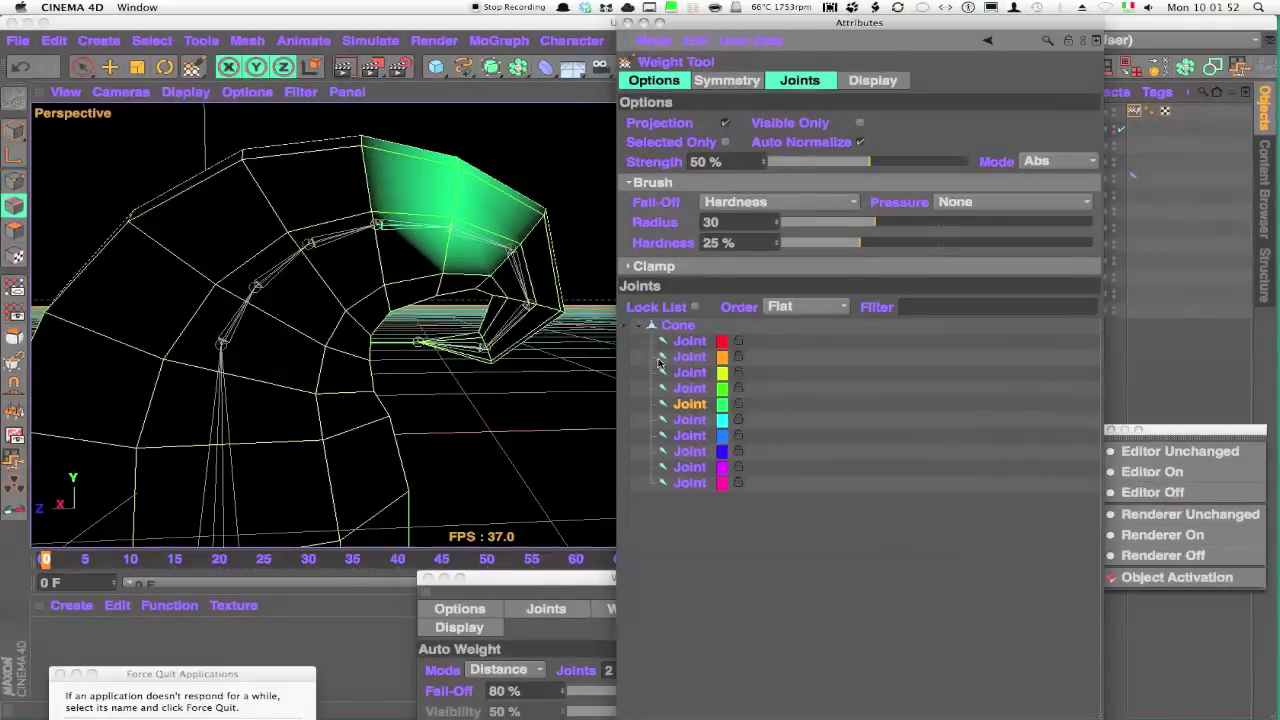
click(689, 420)
click(690, 404)
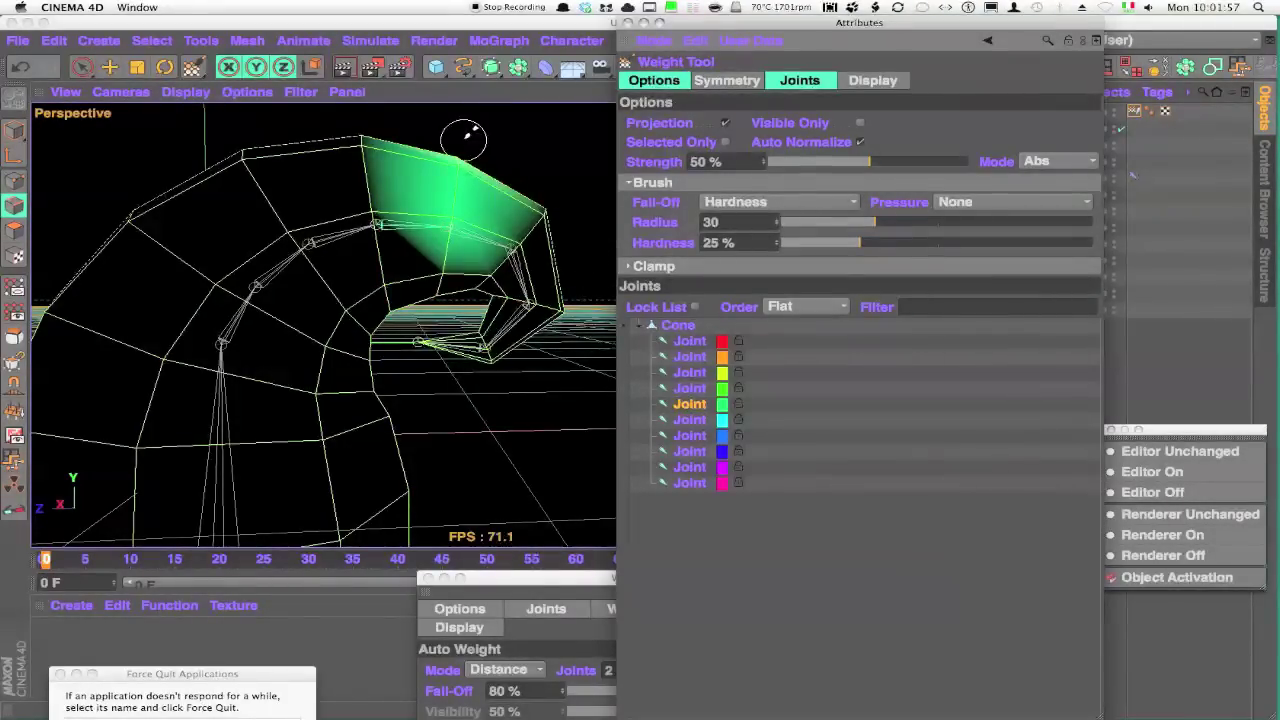
drag(465, 140, 447, 168)
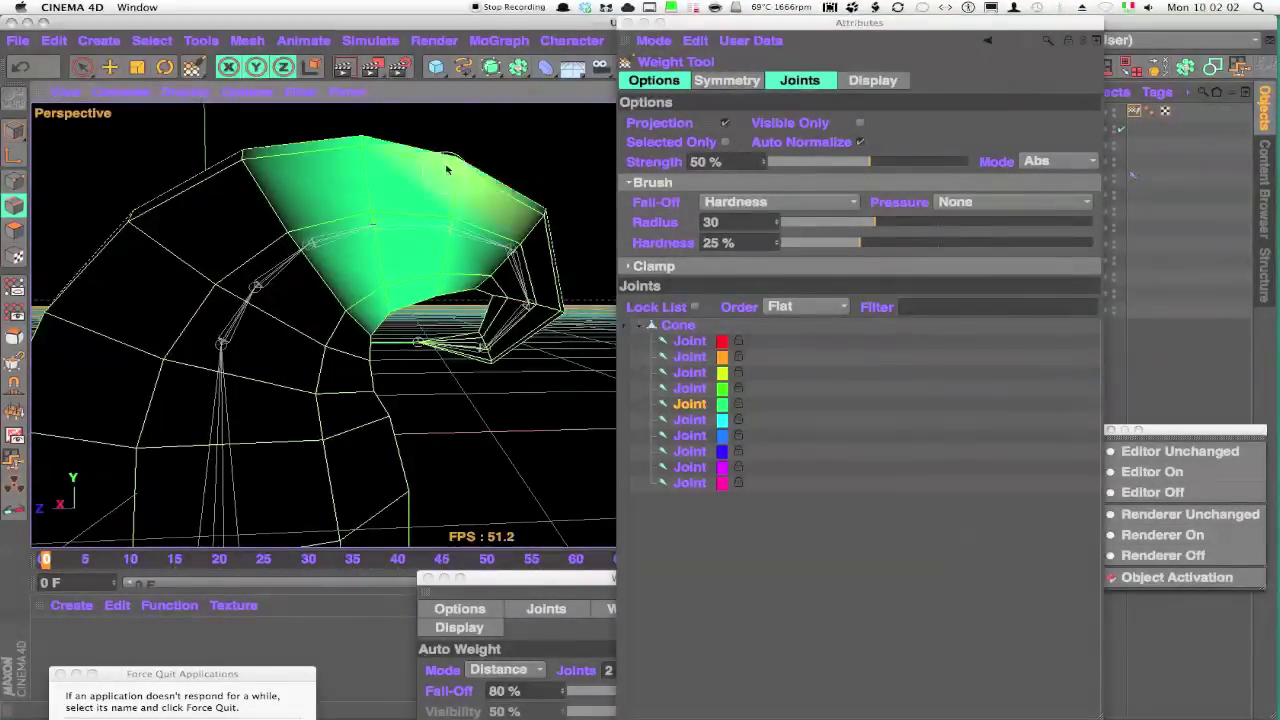
click(685, 389)
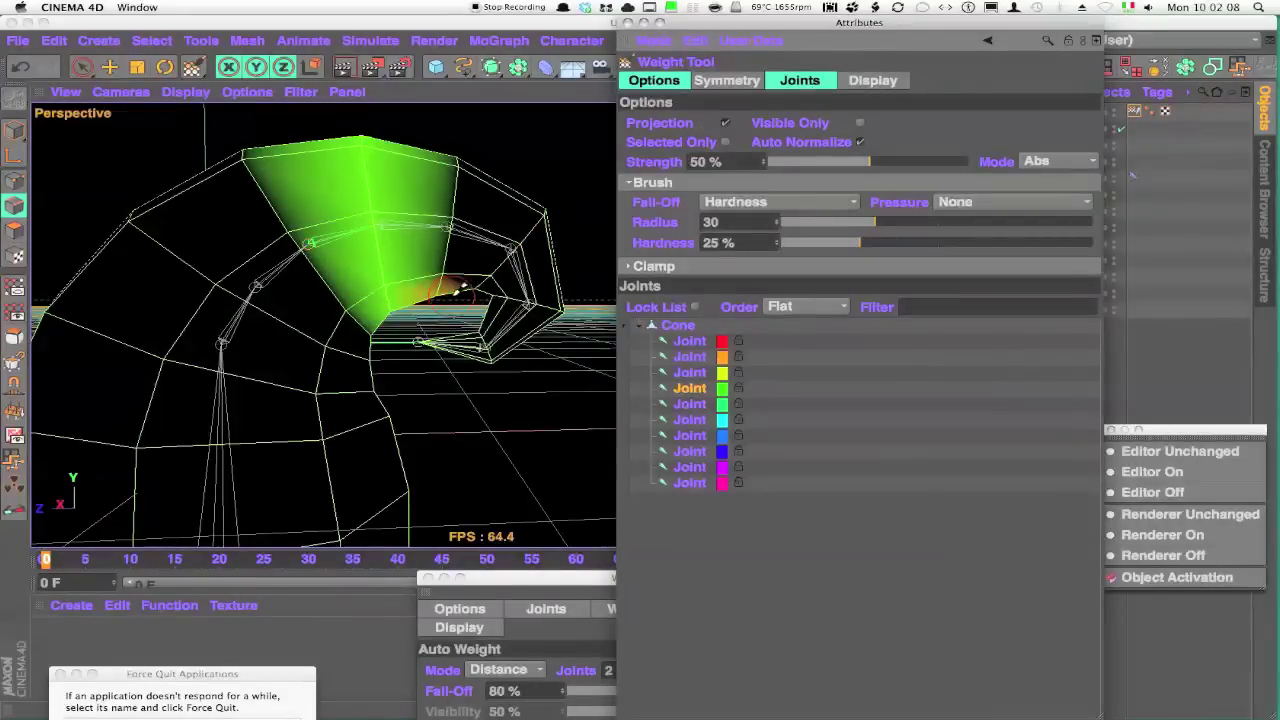
drag(463, 287, 447, 297)
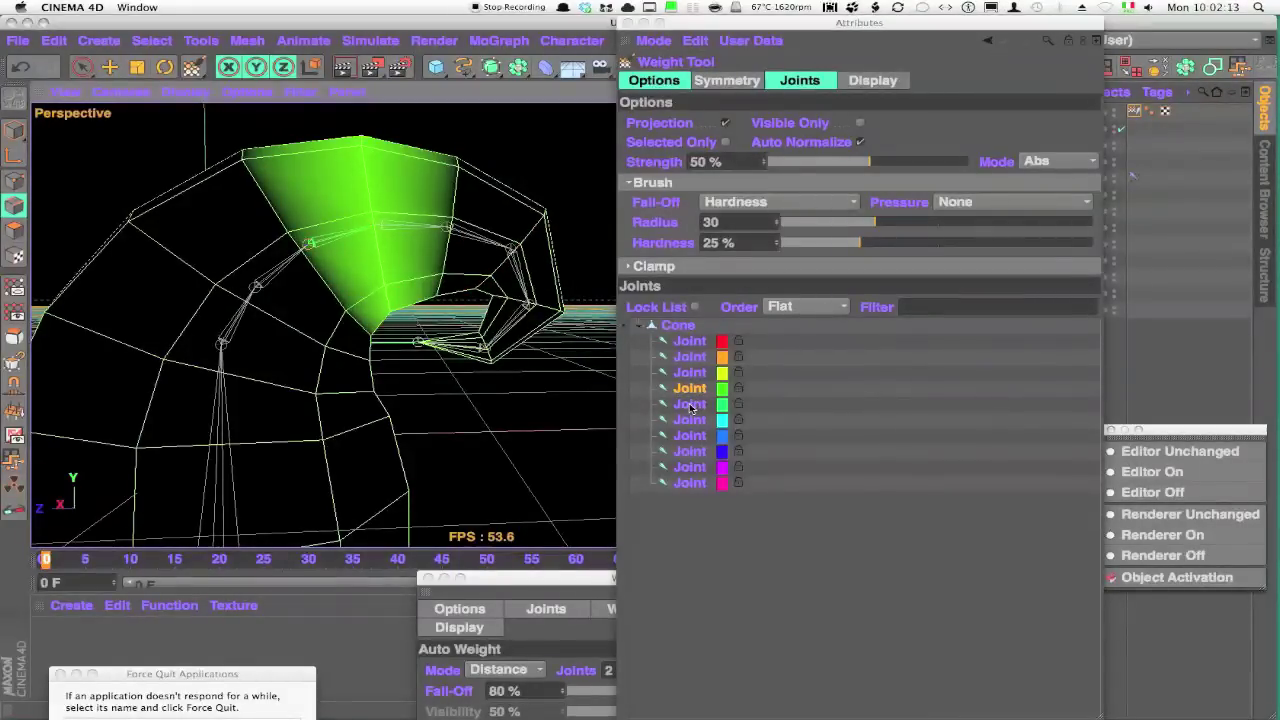
Step: Work through the third, second and first joints' weights on the lower mesh
shift+click(689, 372)
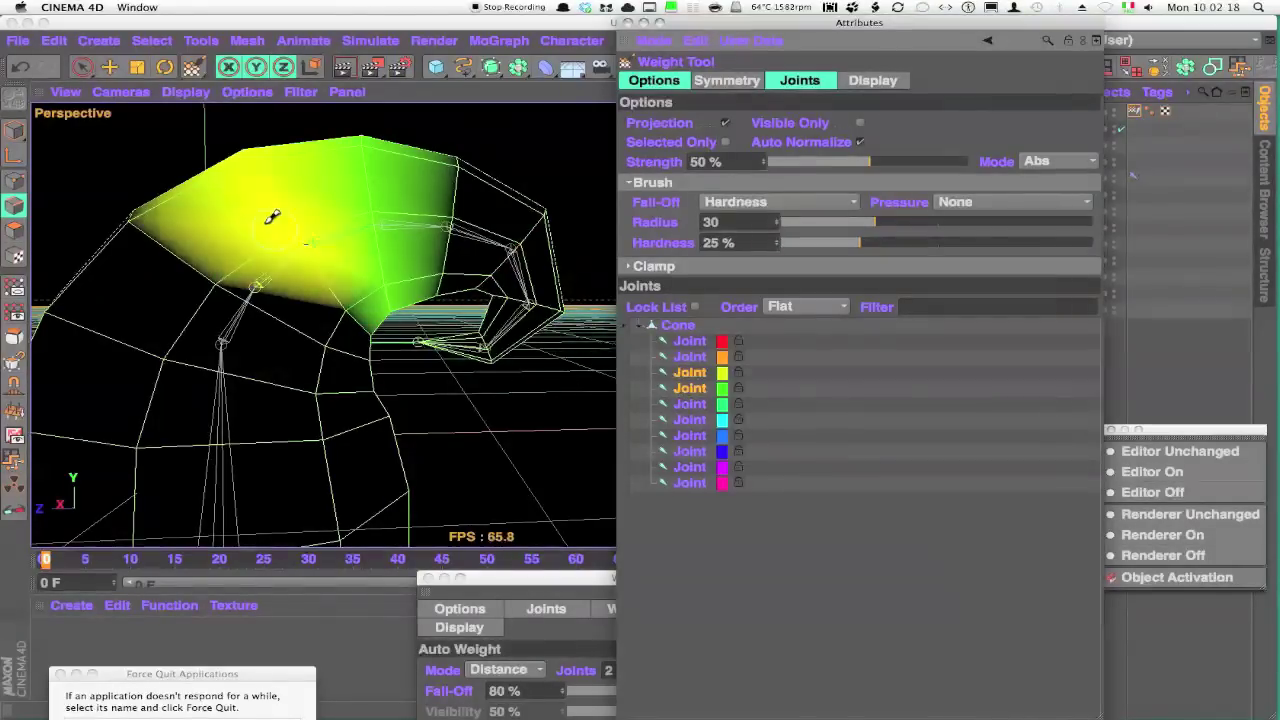
mouse_move(486, 406)
alt+mouse_down()
mouse_move(545, 385)
mouse_move(314, 337)
mouse_move(163, 148)
mouse_move(280, 172)
mouse_move(143, 225)
alt+mouse_up()
click(690, 374)
shift+click(690, 357)
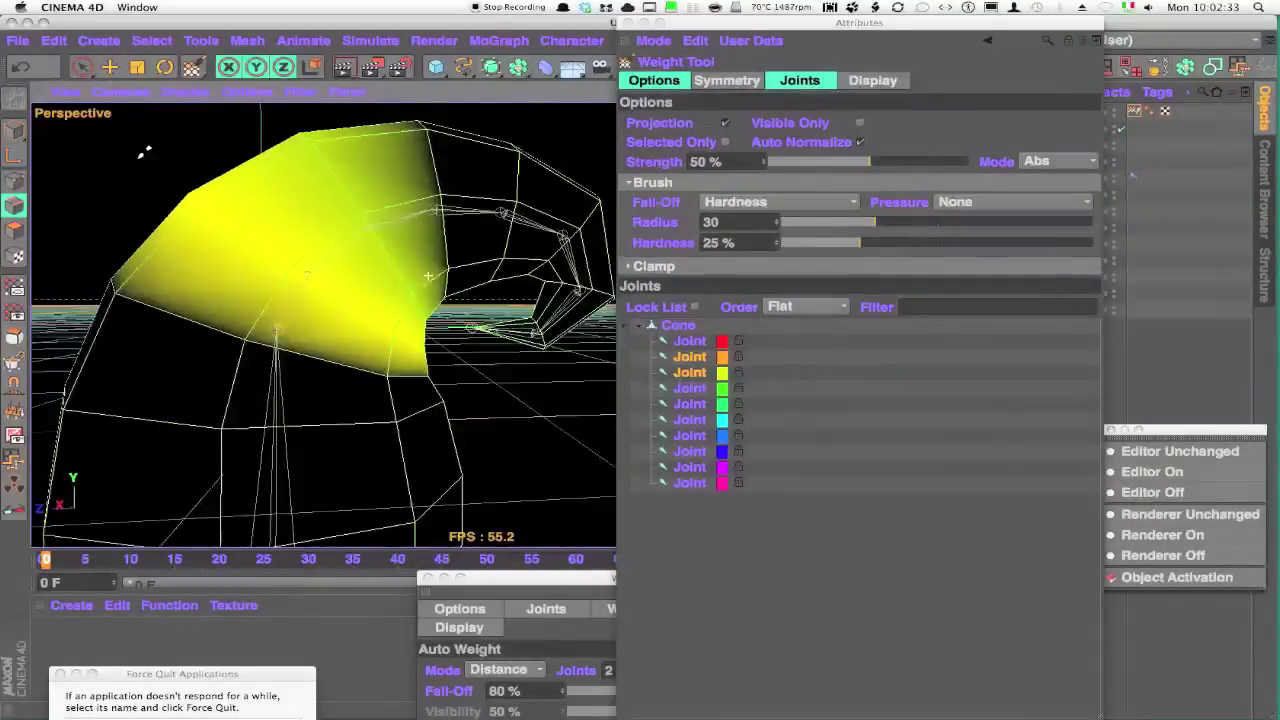
click(690, 357)
click(689, 341)
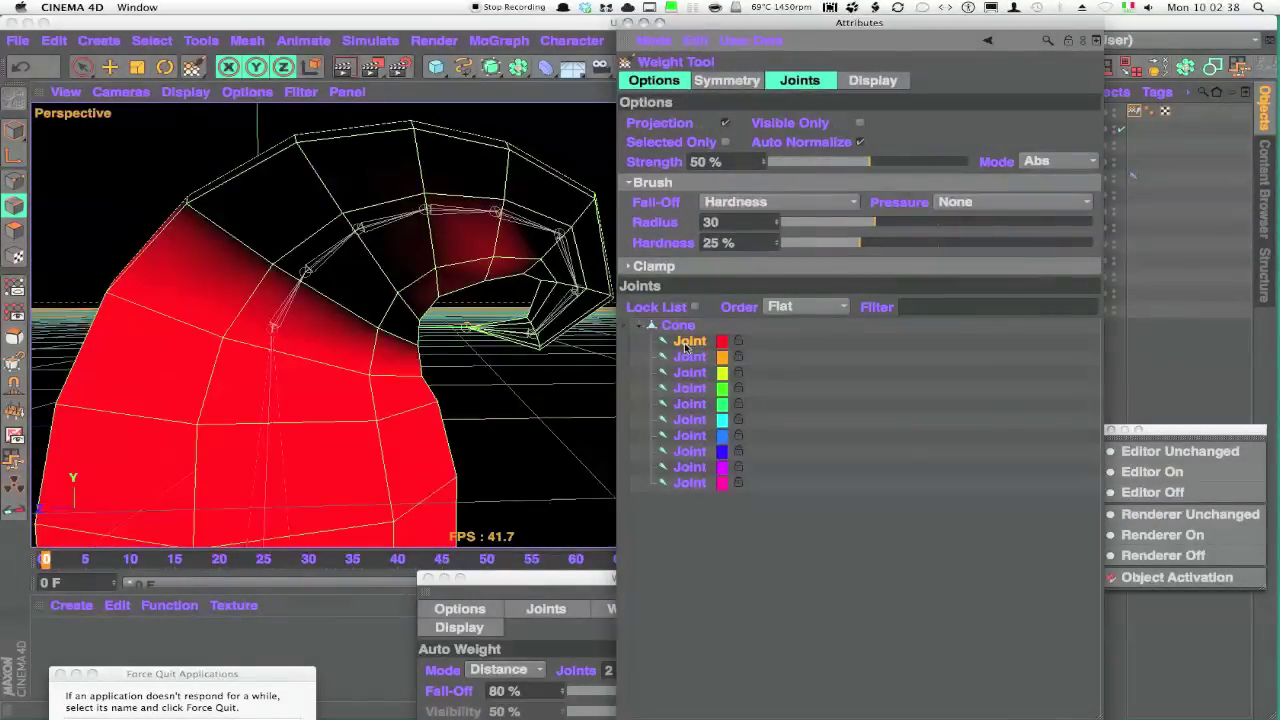
mouse_move(540, 400)
alt+mouse_down()
mouse_move(443, 363)
mouse_move(600, 375)
alt+mouse_up()
click(689, 357)
click(690, 341)
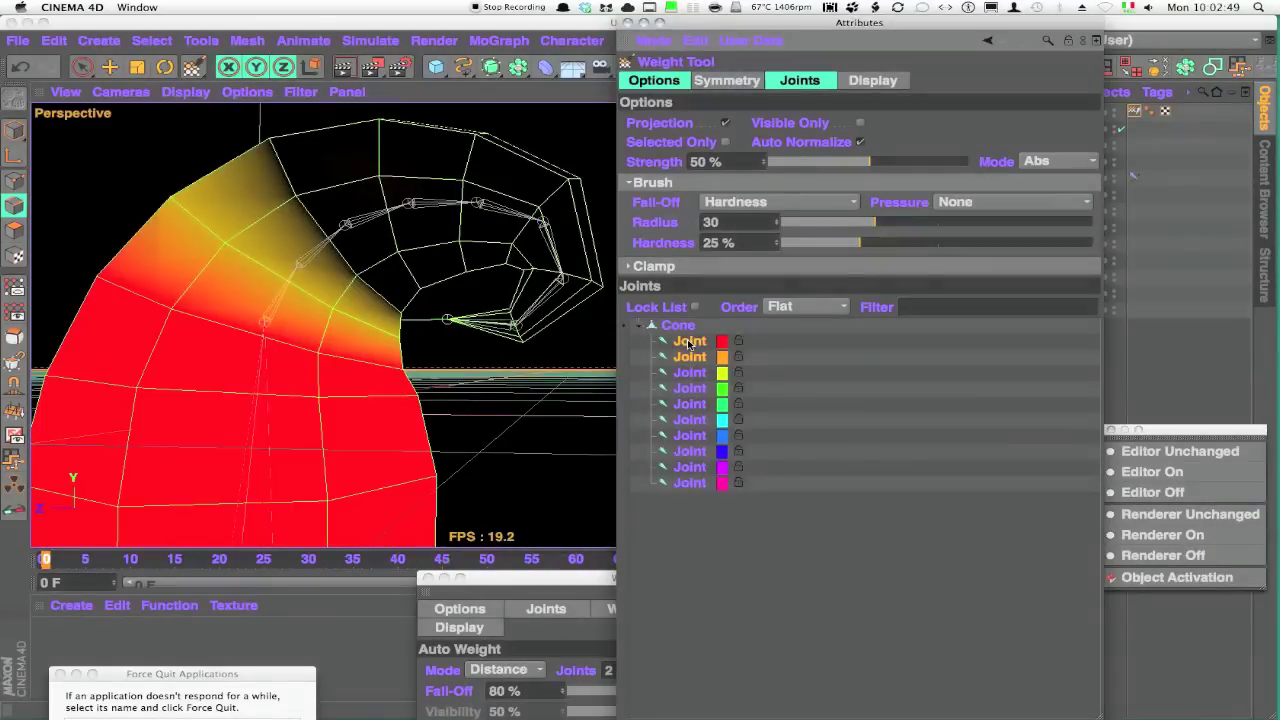
Step: Select every joint to inspect the combined weights, then tidy the workspace
drag(822, 552, 674, 336)
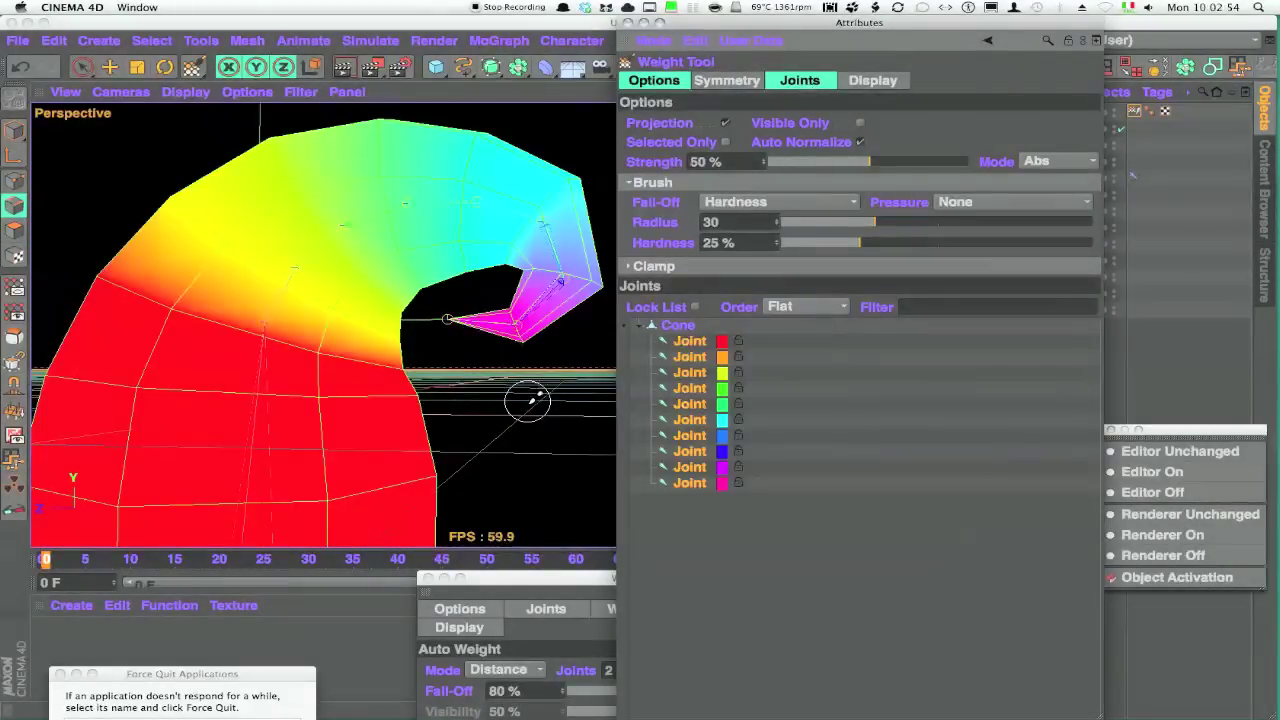
mouse_move(523, 397)
alt+mouse_down()
mouse_move(486, 325)
mouse_move(500, 360)
mouse_move(174, 380)
mouse_move(420, 370)
alt+mouse_up()
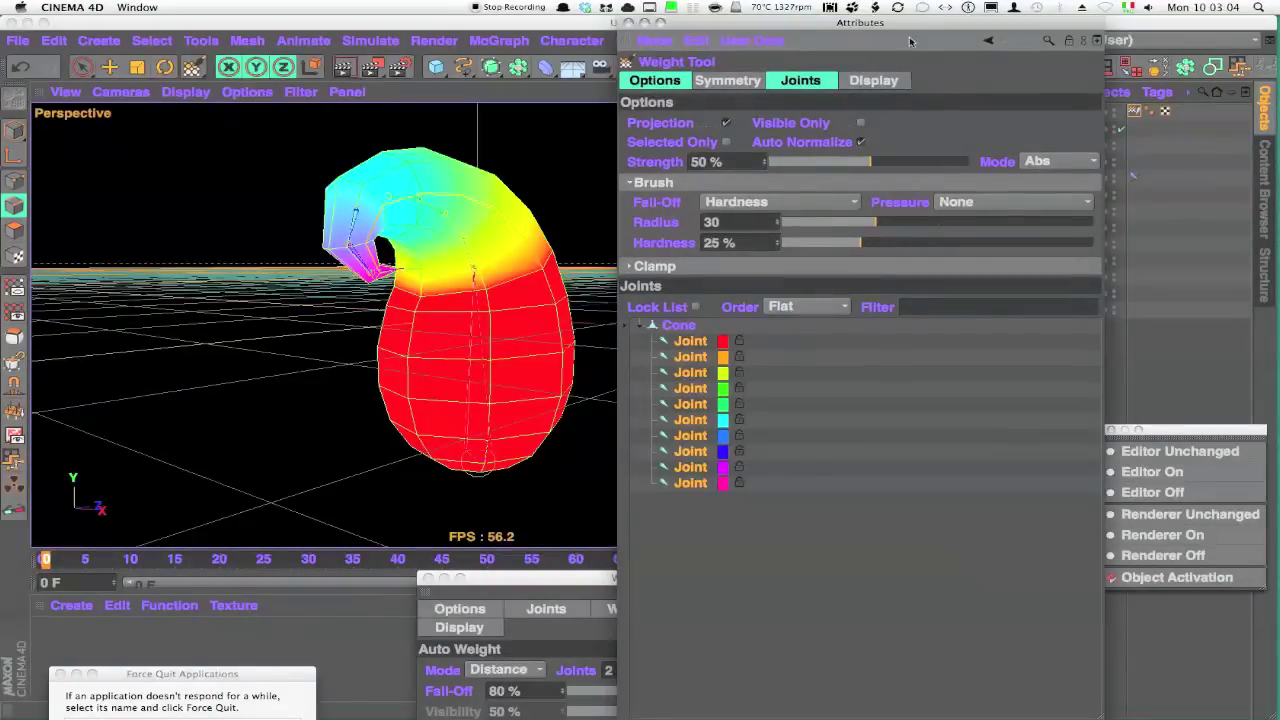
drag(910, 41, 931, 573)
Step: Give Root a Vibrate tag with 50 cm Y position amplitude and enable Dynamics on the IK tag
click(990, 146)
click(1157, 91)
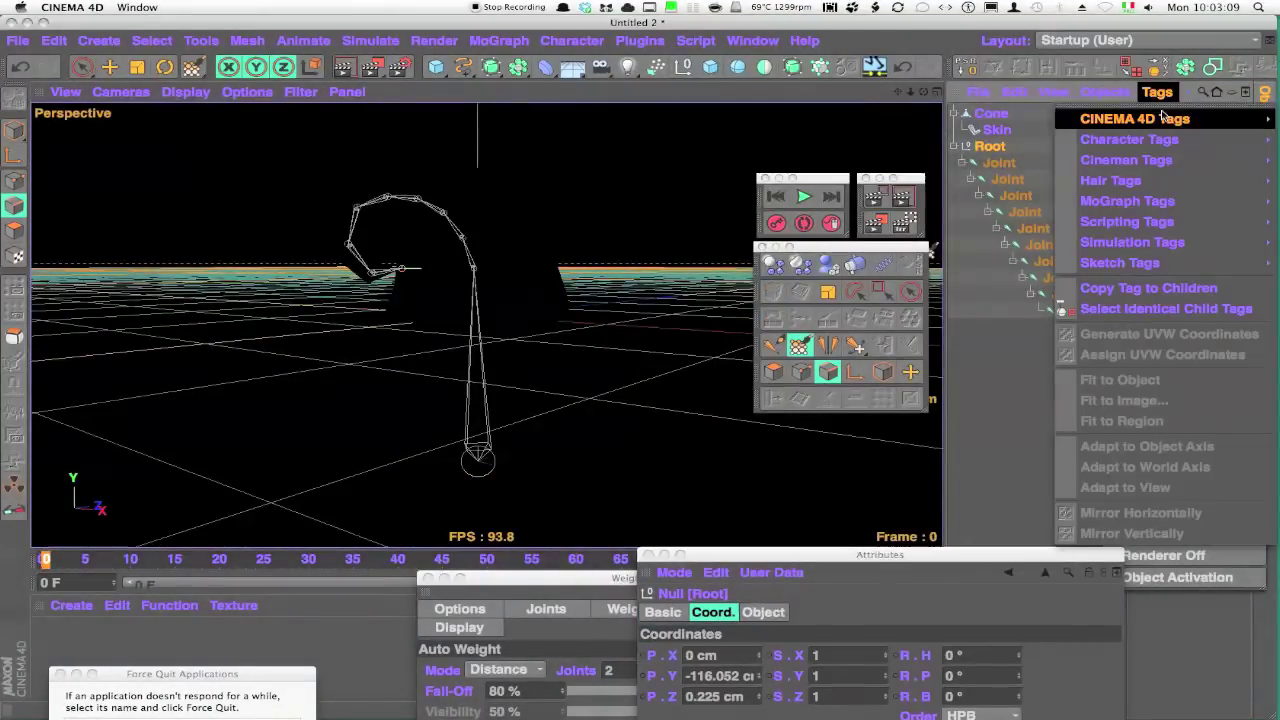
click(846, 449)
drag(923, 553, 966, 220)
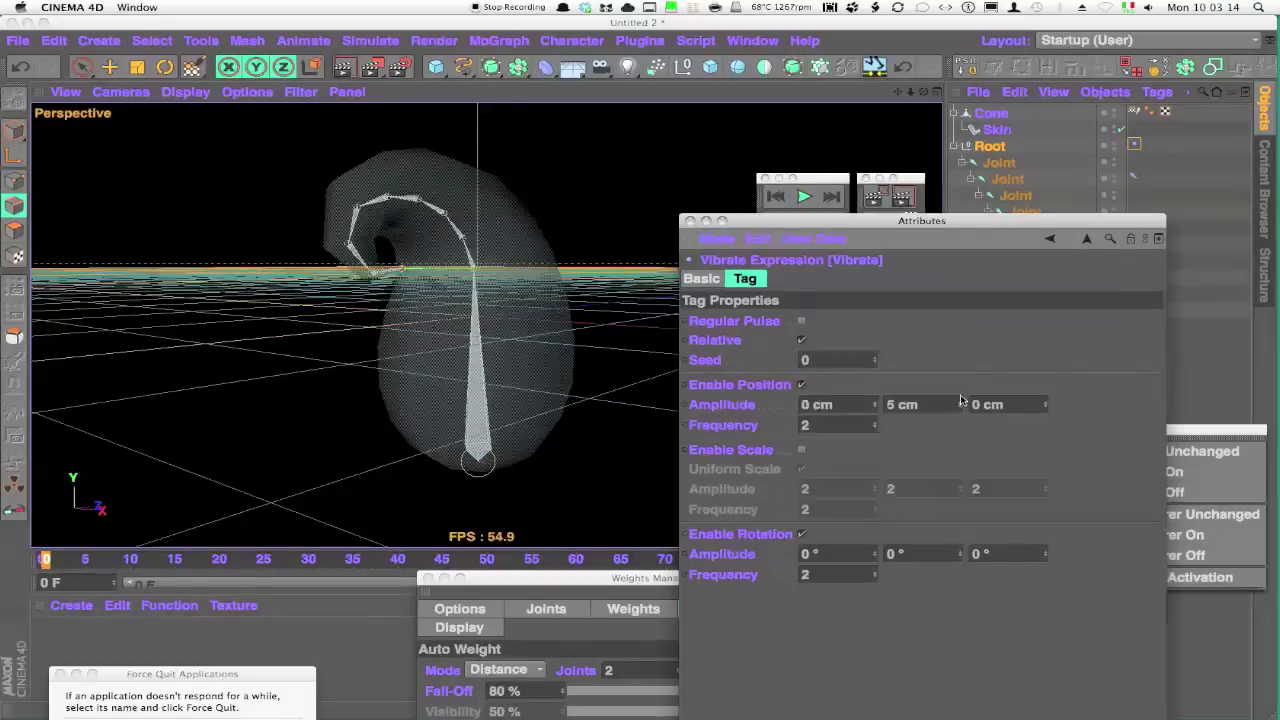
click(803, 197)
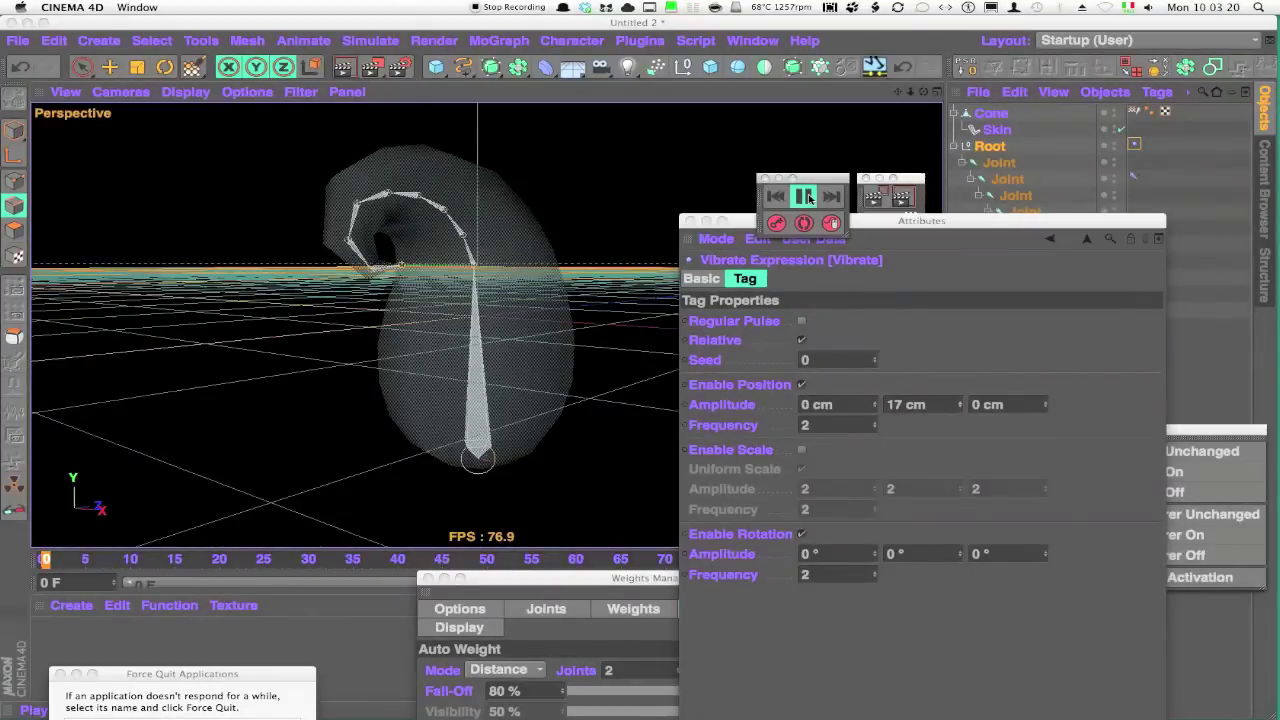
drag(960, 404, 960, 360)
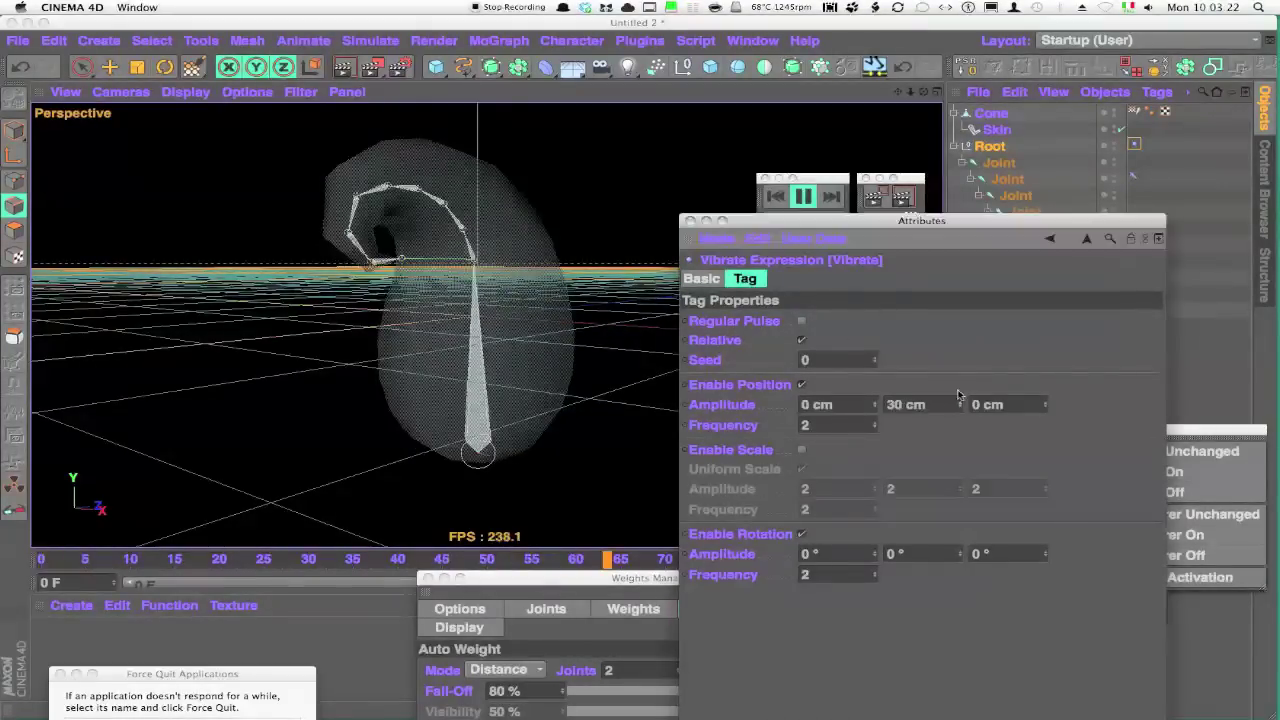
click(1133, 177)
click(763, 320)
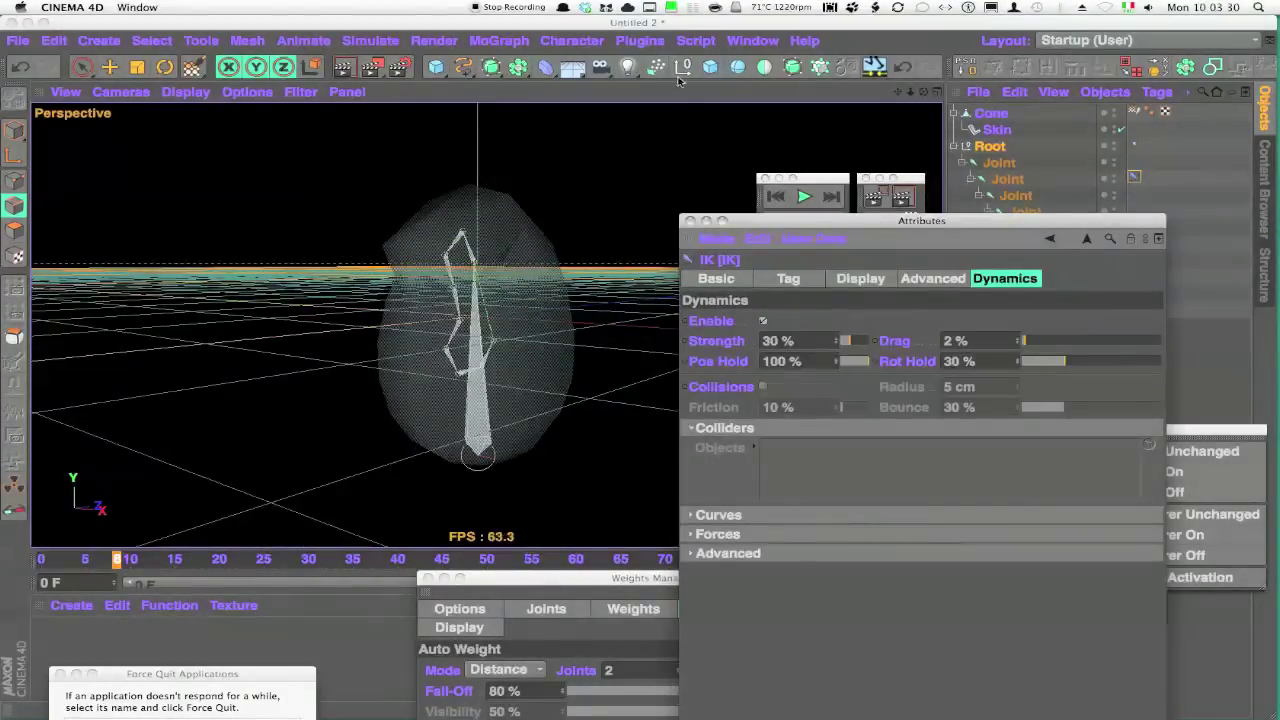
Step: Turn on Automatic Redraw and set IK dynamics to 100% strength, 35% Rot Hold, 25% Drag
click(572, 40)
click(745, 109)
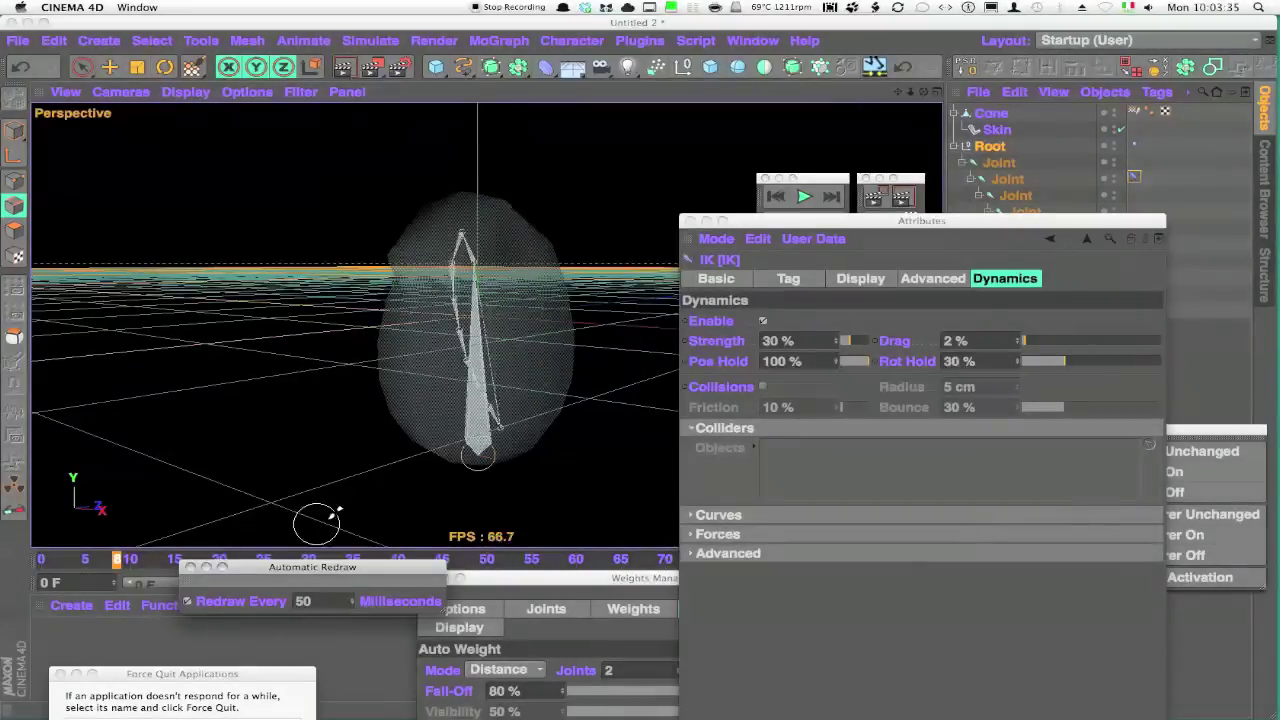
mouse_move(335, 512)
alt+mouse_down()
mouse_move(543, 434)
mouse_move(391, 434)
mouse_move(514, 409)
alt+mouse_up()
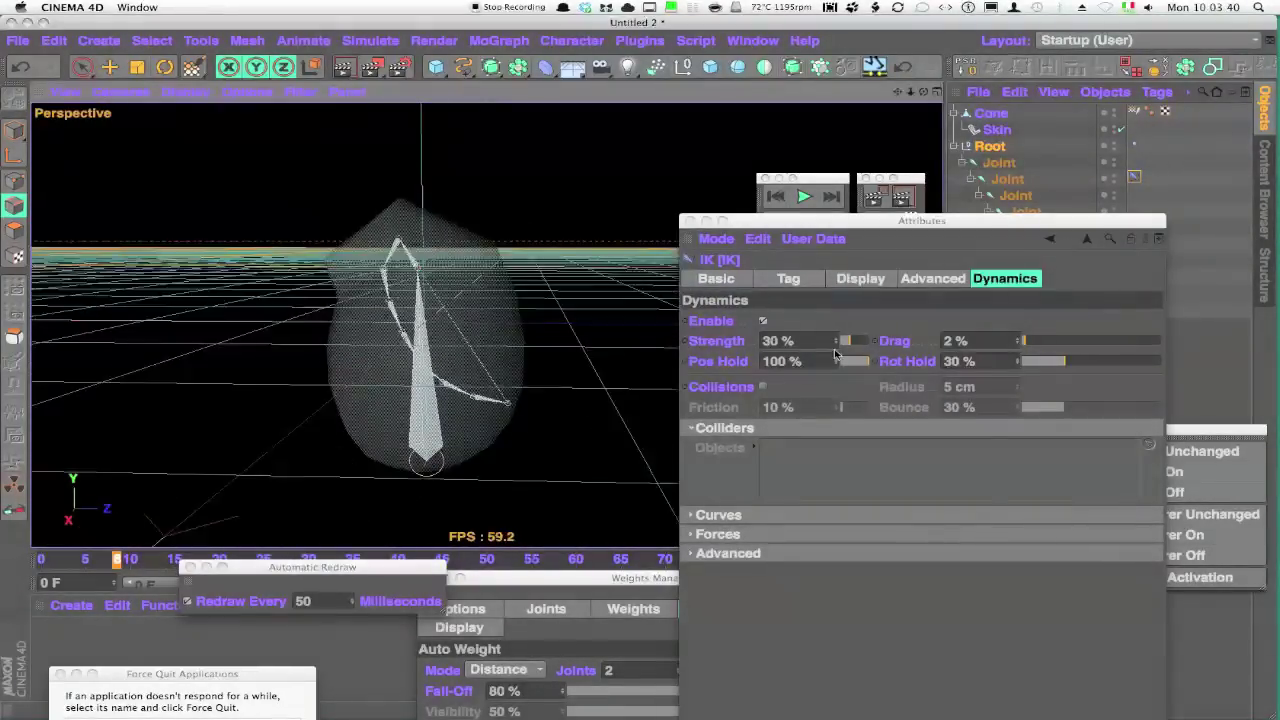
drag(842, 346, 898, 345)
drag(1053, 366, 1069, 361)
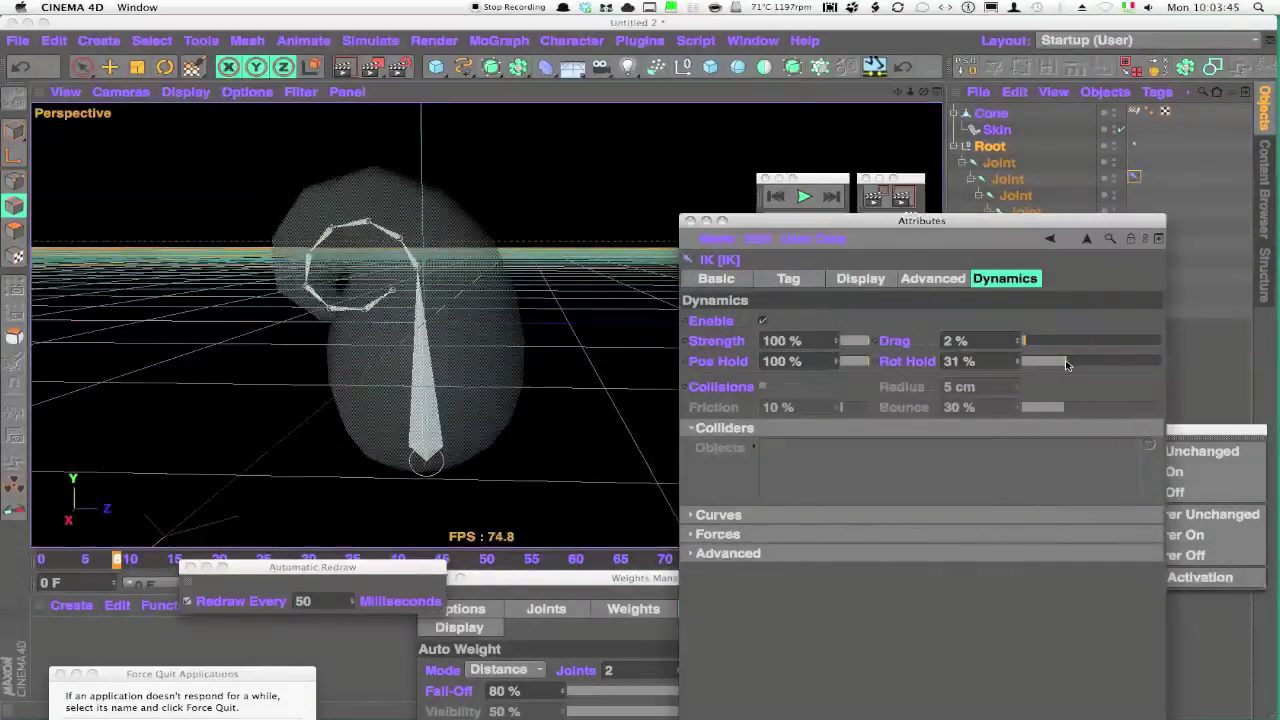
click(804, 197)
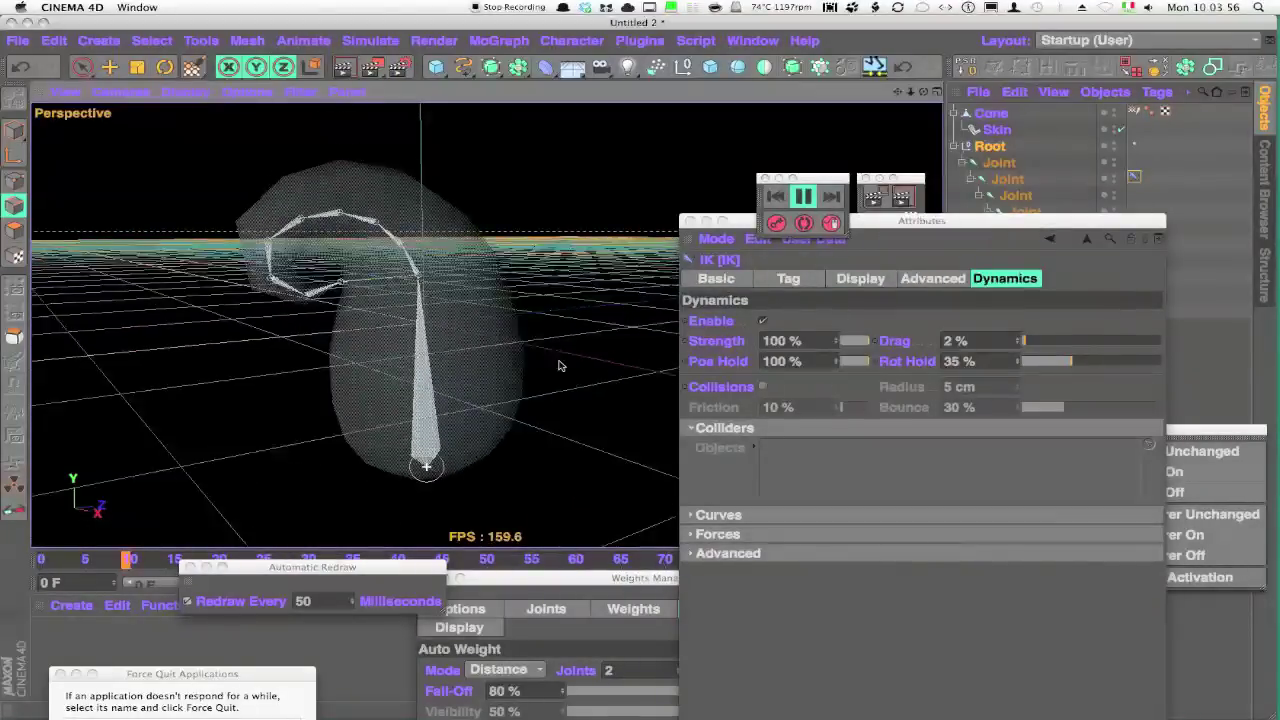
drag(1022, 341, 1062, 338)
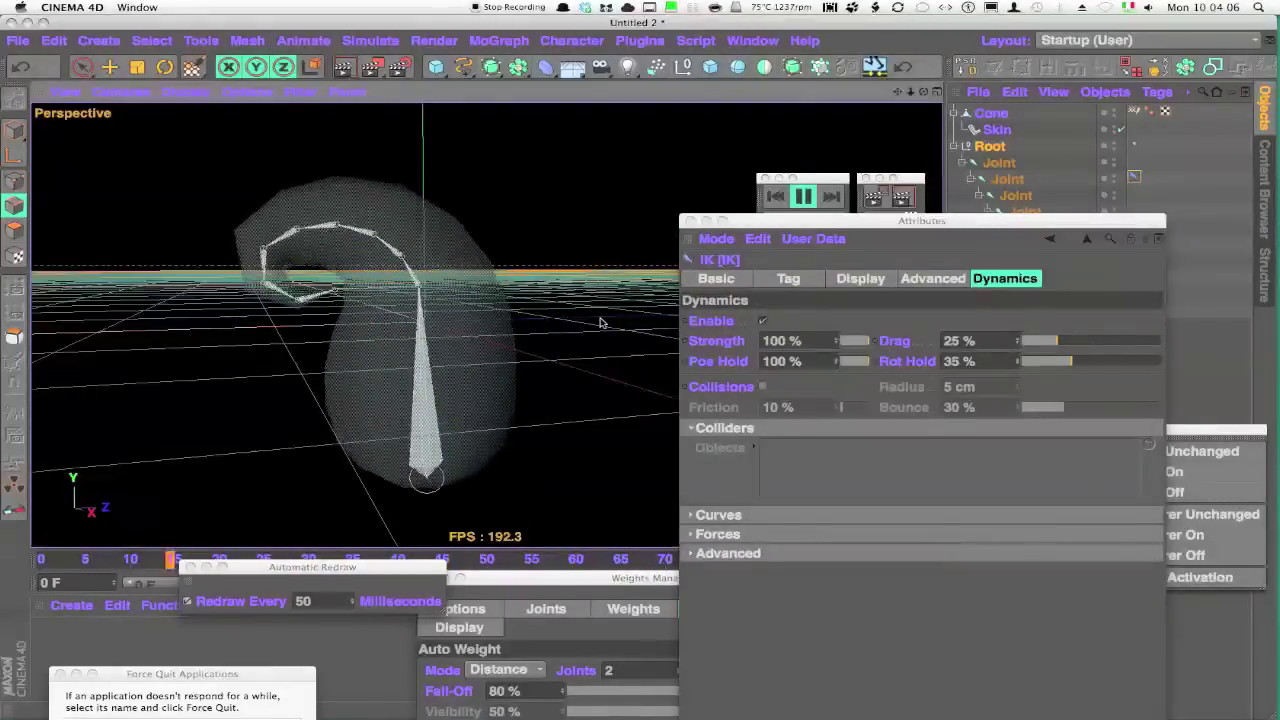
click(803, 196)
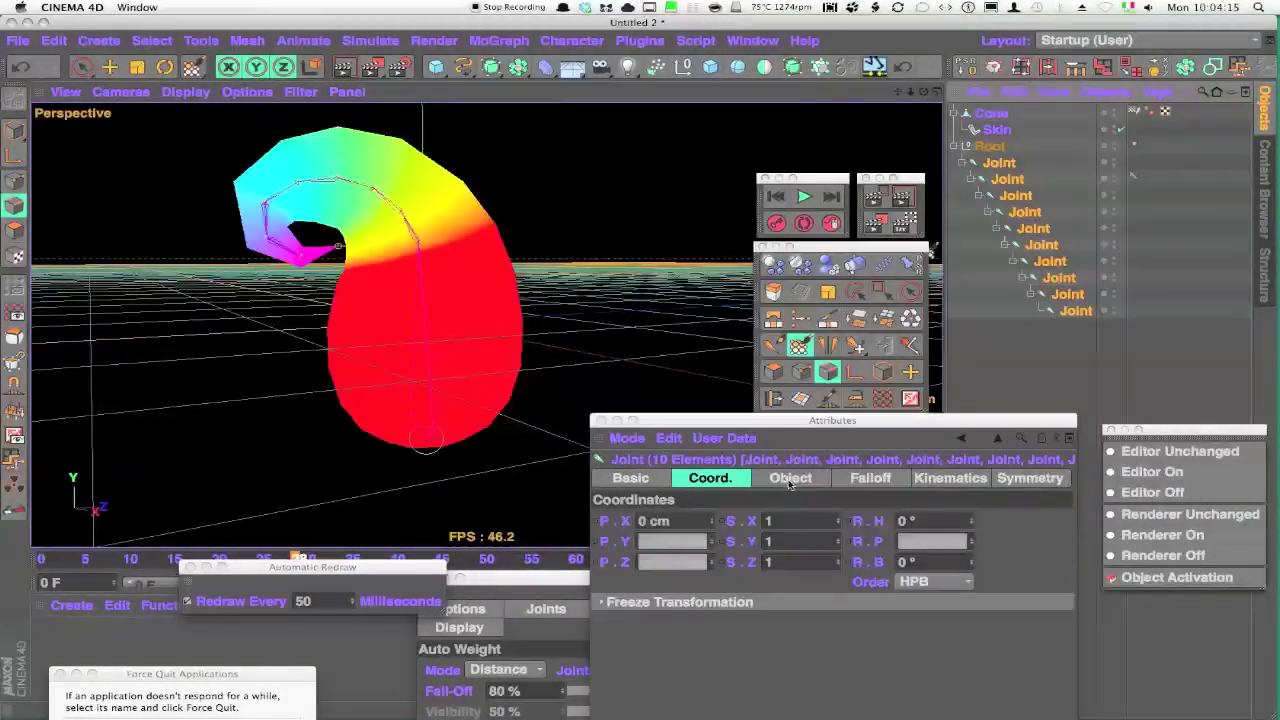
Step: Set Bone Display to Line for all ten joints
click(790, 478)
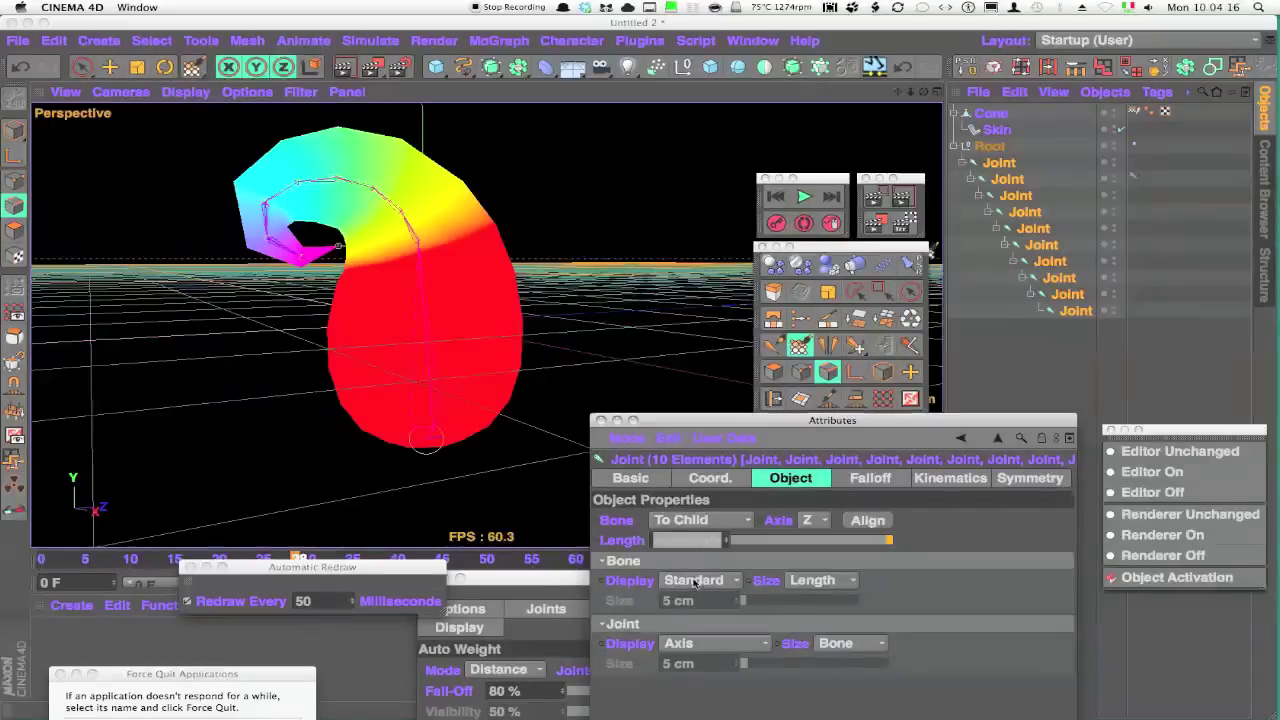
click(680, 580)
click(677, 660)
drag(700, 421, 798, 498)
Step: Save the scene as 13_curly_01.c4d
click(18, 40)
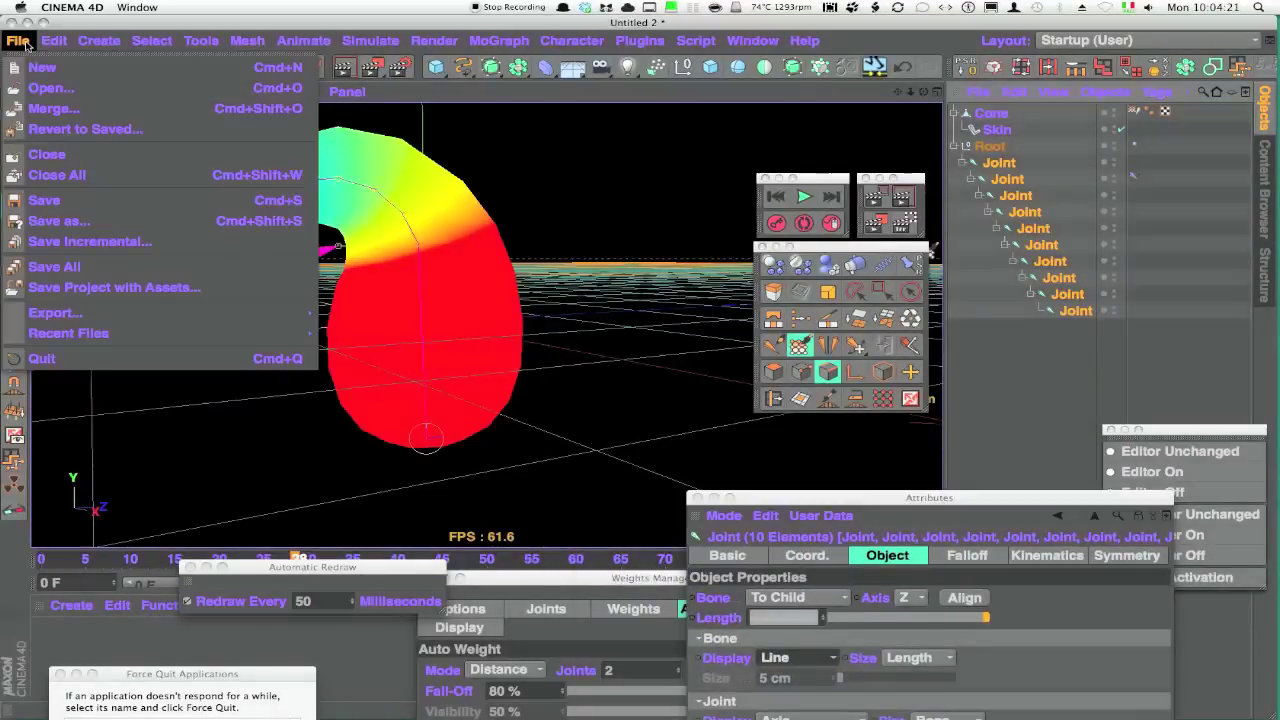
click(40, 205)
text(13_curly_01.c4d)
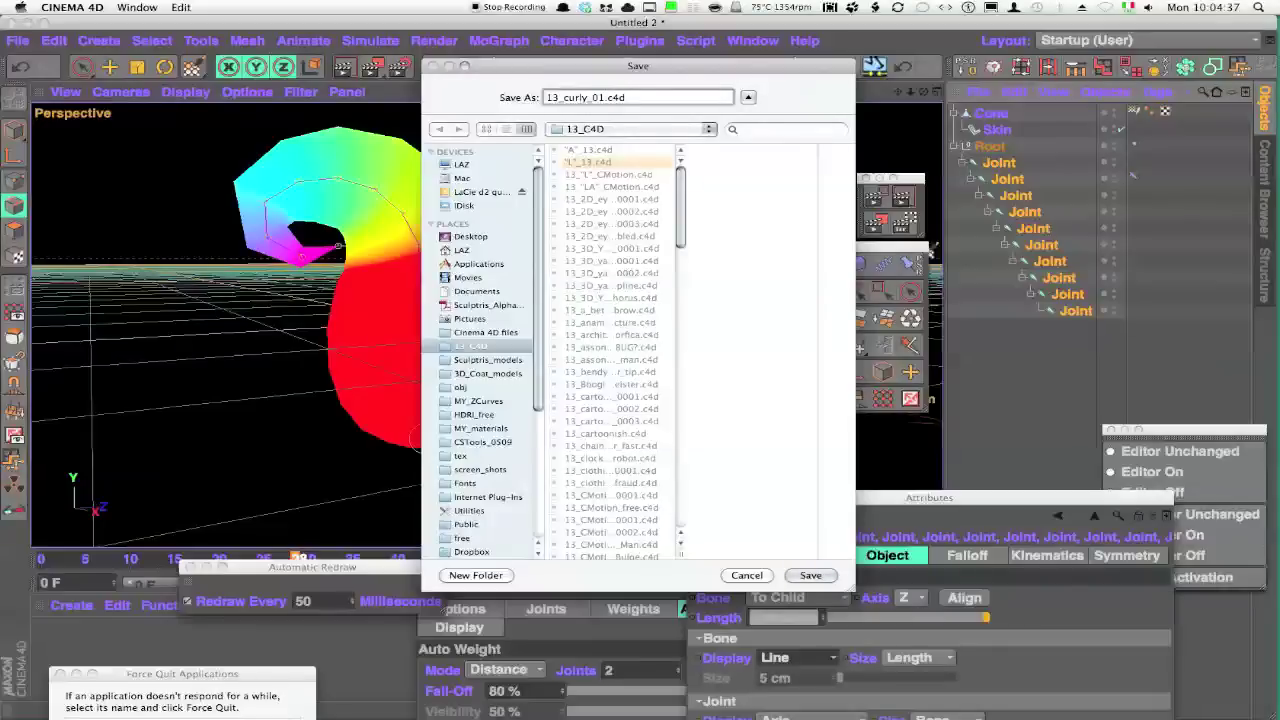
click(812, 576)
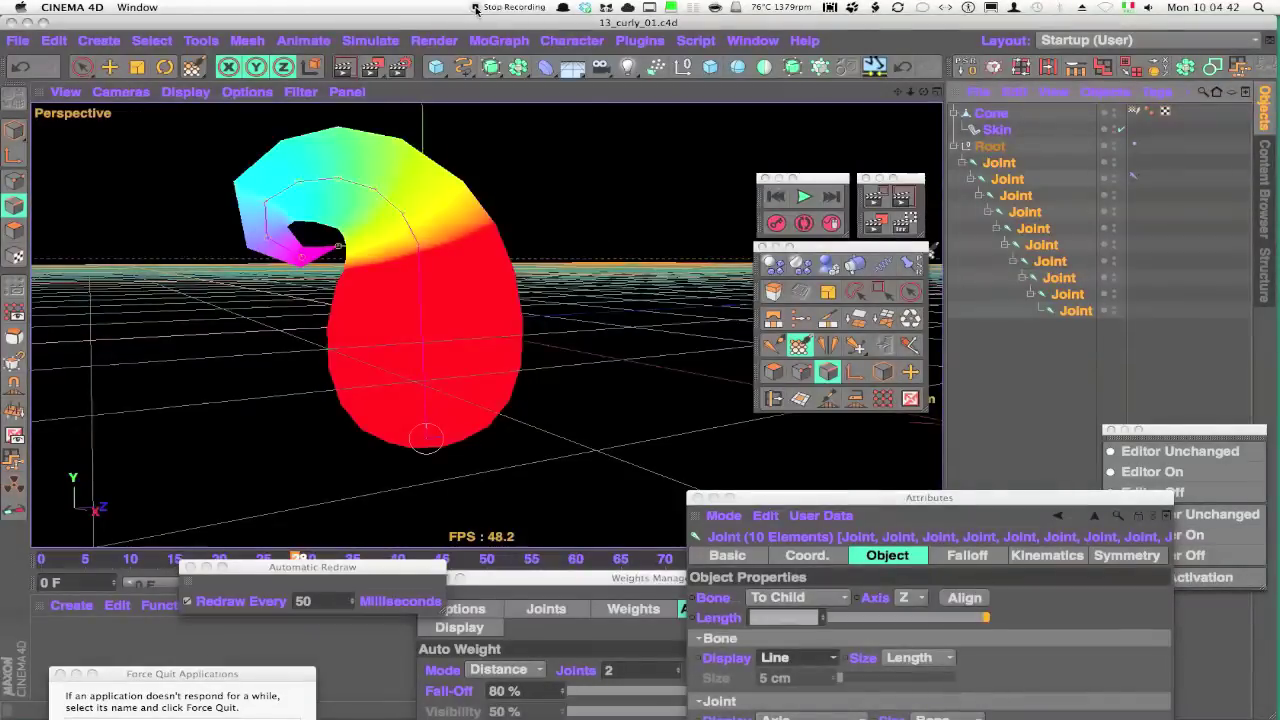